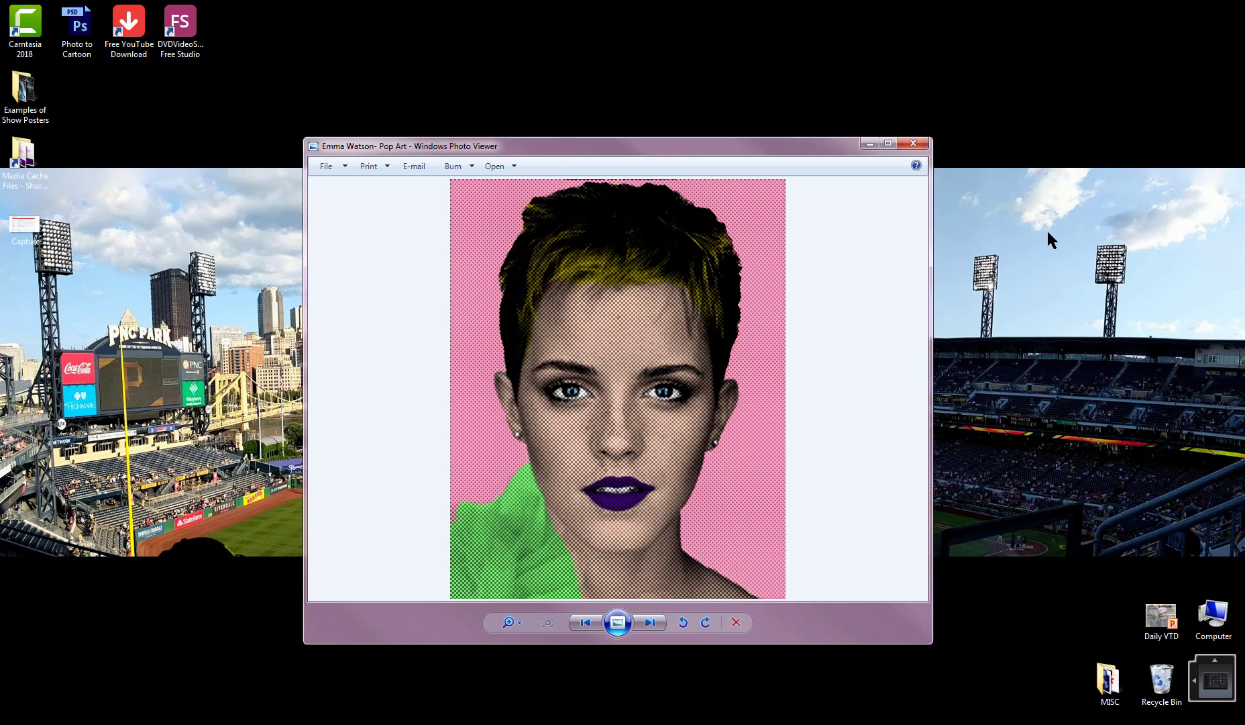
# Step: Switch to Photoshop and open the Emma Watson photo from Useful Tools, Photoshop Tools and Resources, Stock Photos, People on the Z: drive
pyautogui.click(869, 144)
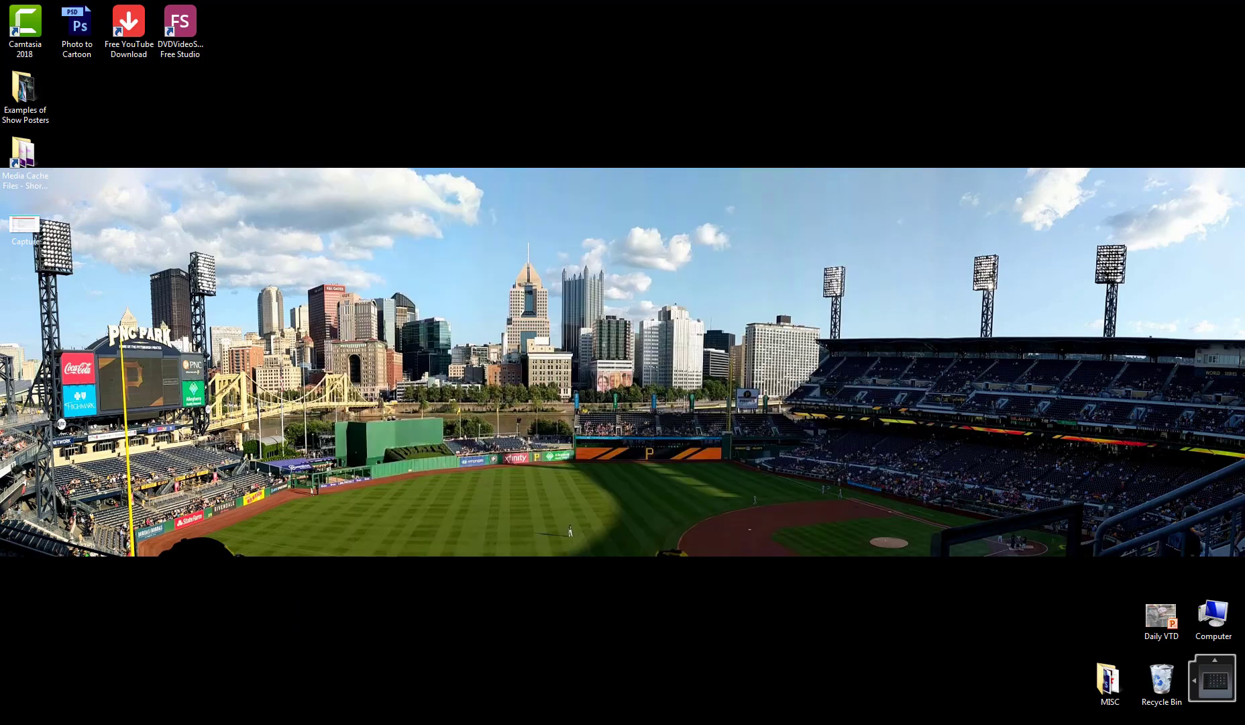
pyautogui.click(1244, 163)
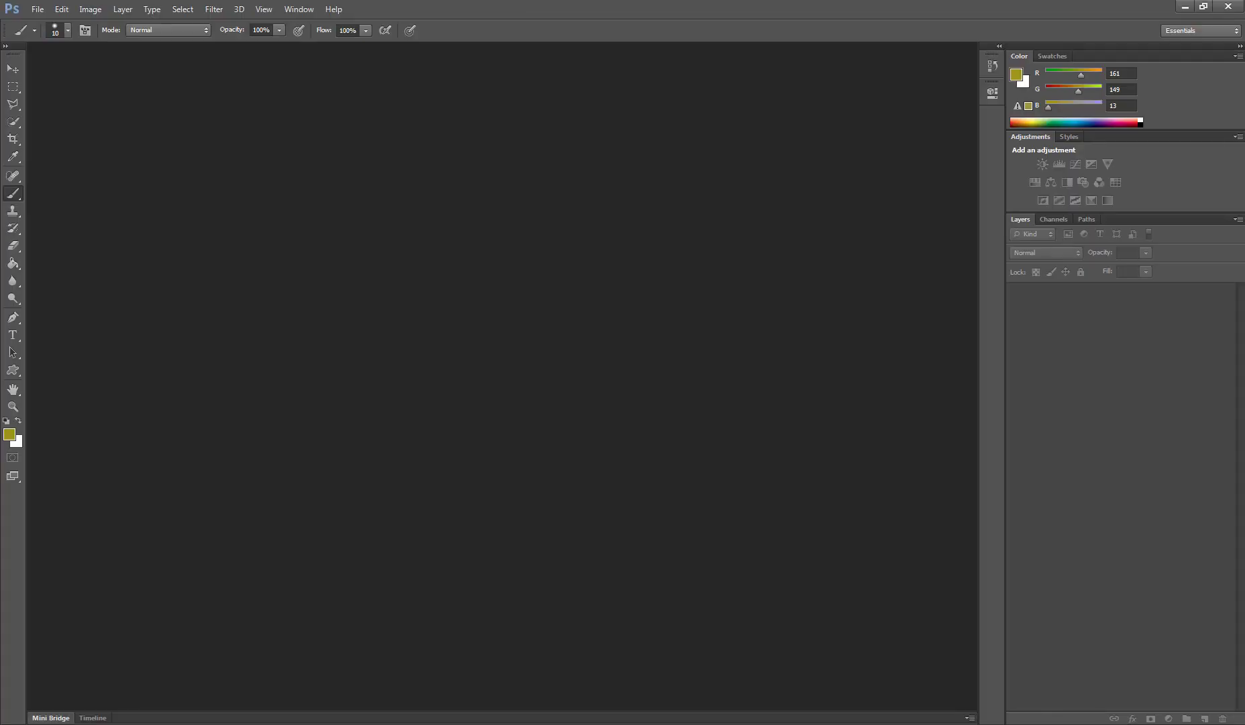
pyautogui.click(38, 8)
pyautogui.click(46, 37)
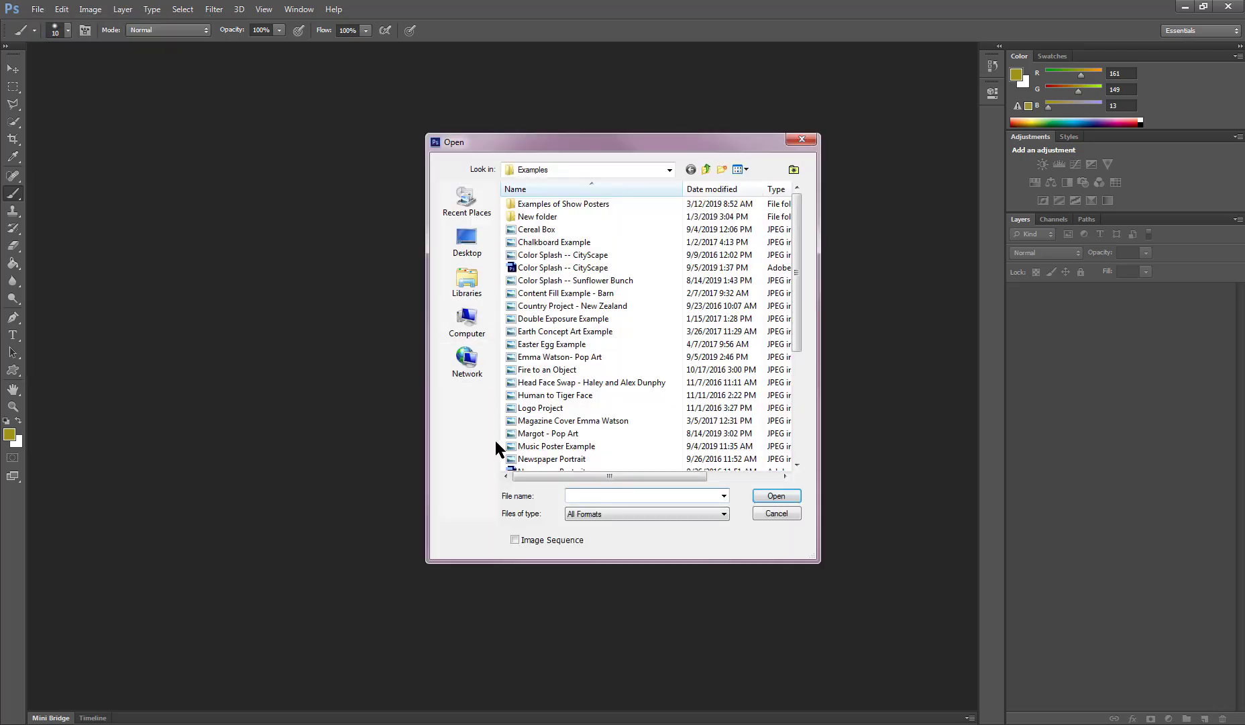
pyautogui.click(466, 323)
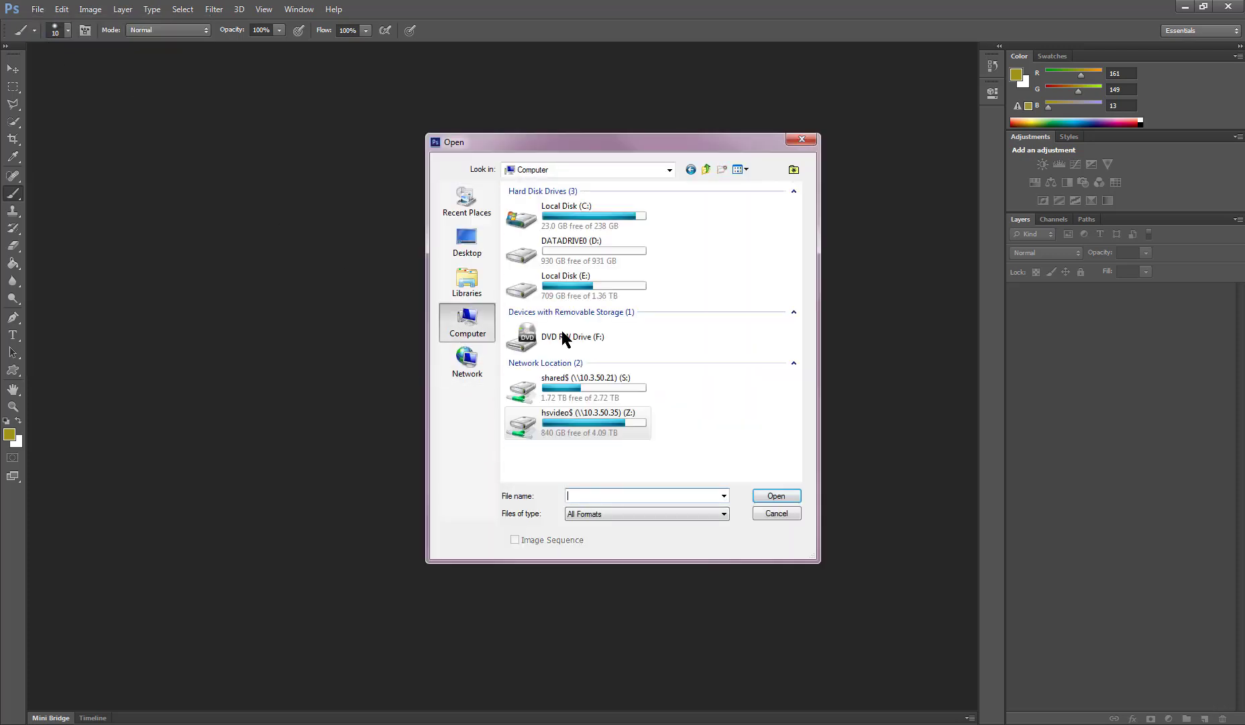
pyautogui.doubleClick(586, 420)
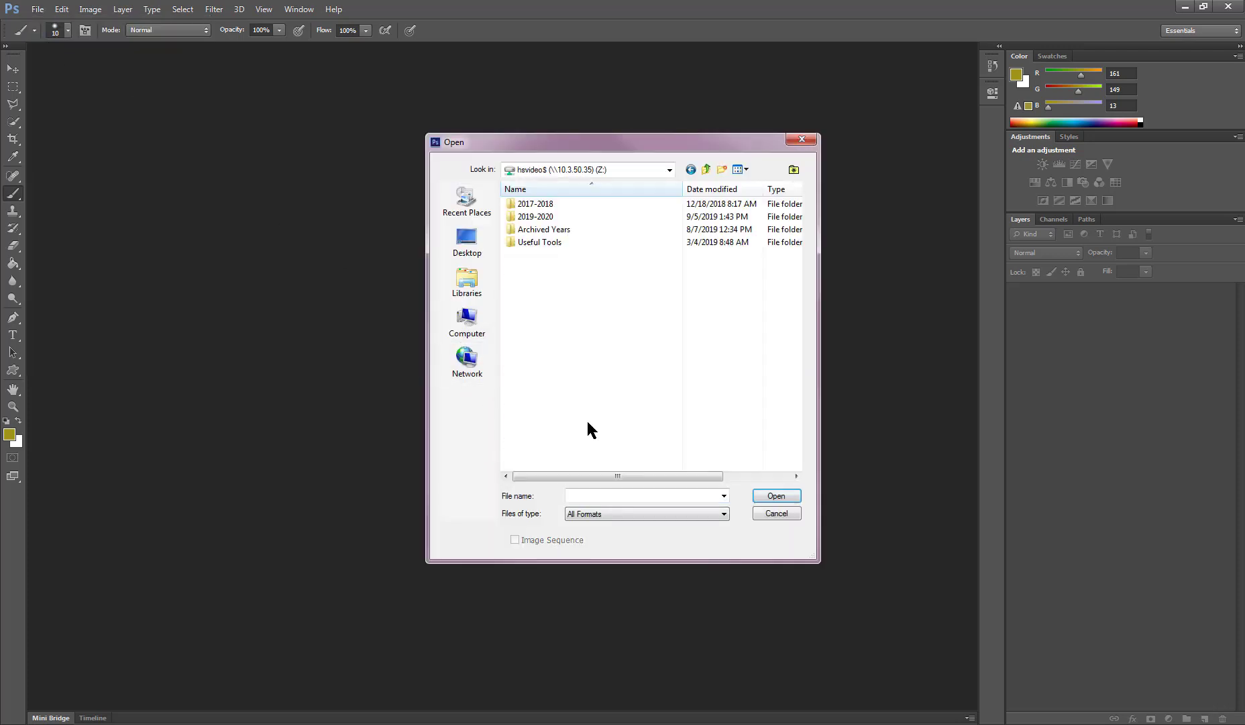
pyautogui.doubleClick(533, 241)
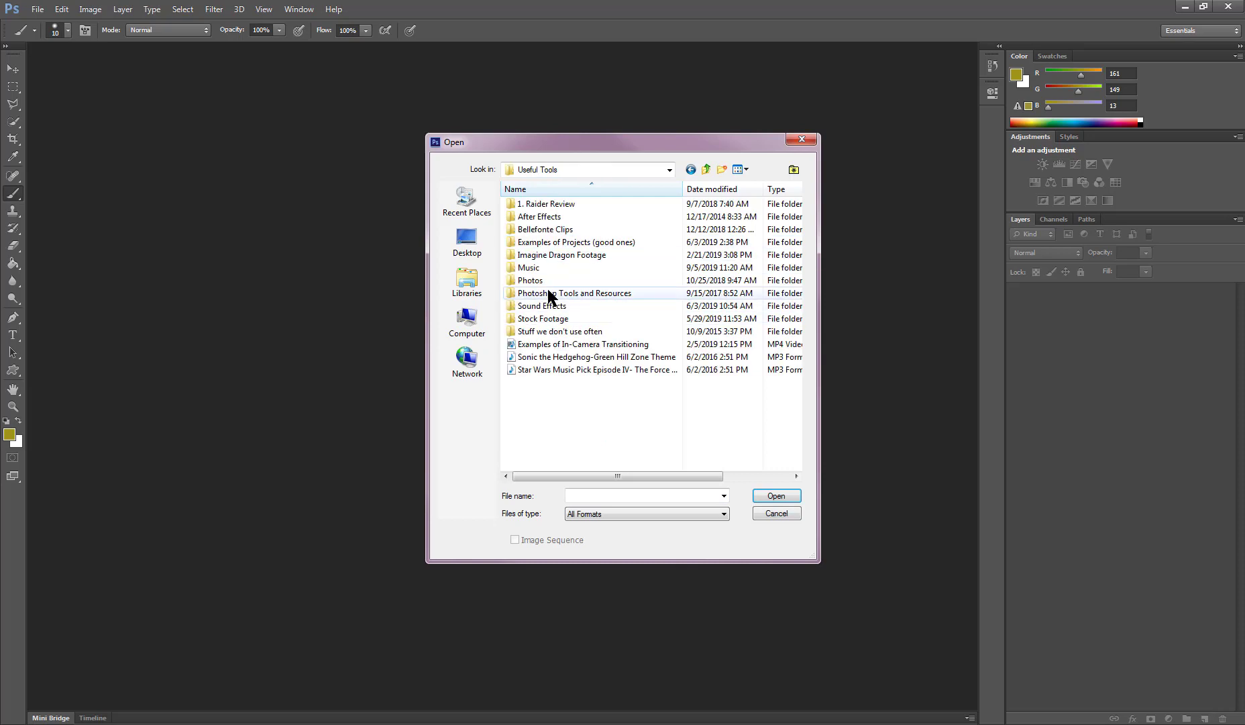
pyautogui.doubleClick(550, 294)
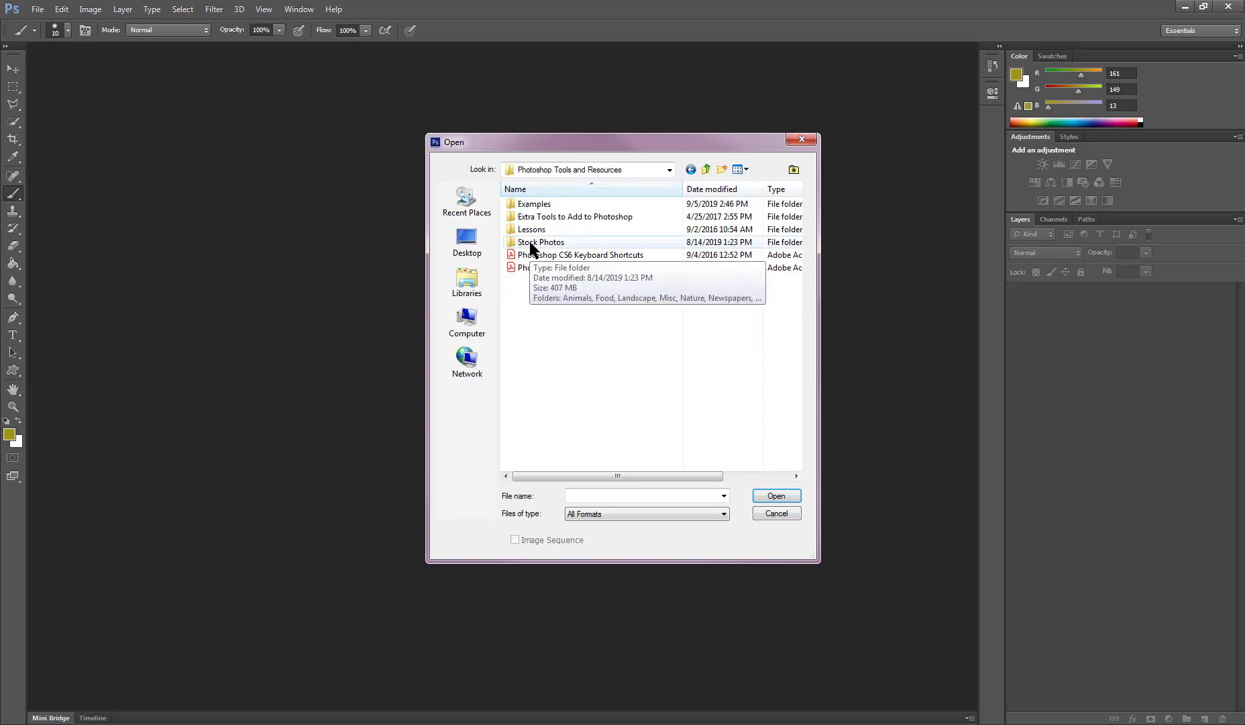
pyautogui.doubleClick(530, 246)
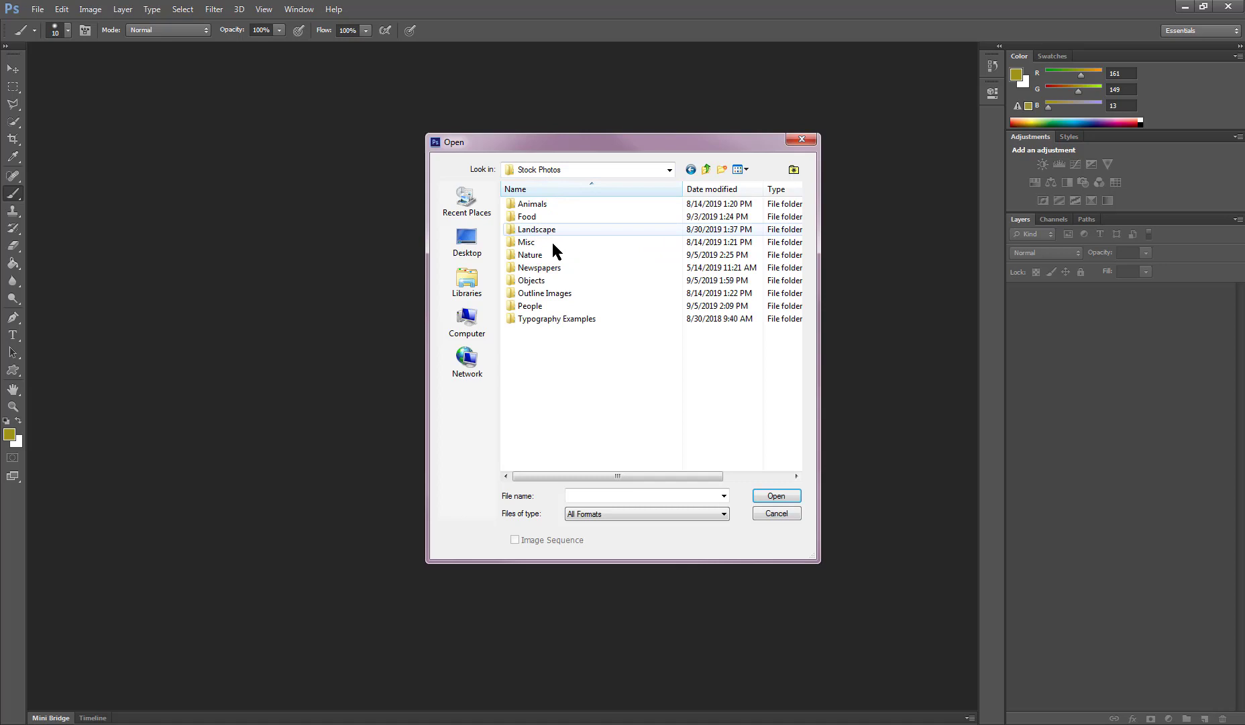
pyautogui.doubleClick(547, 306)
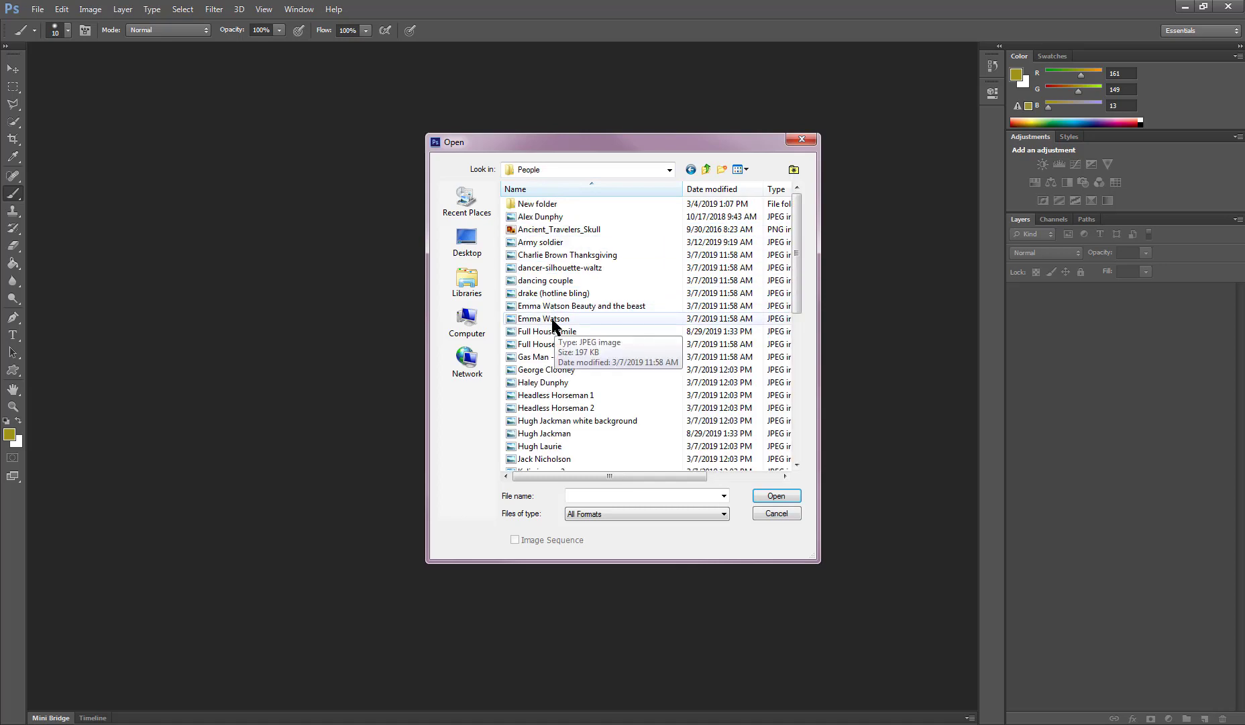
pyautogui.doubleClick(576, 318)
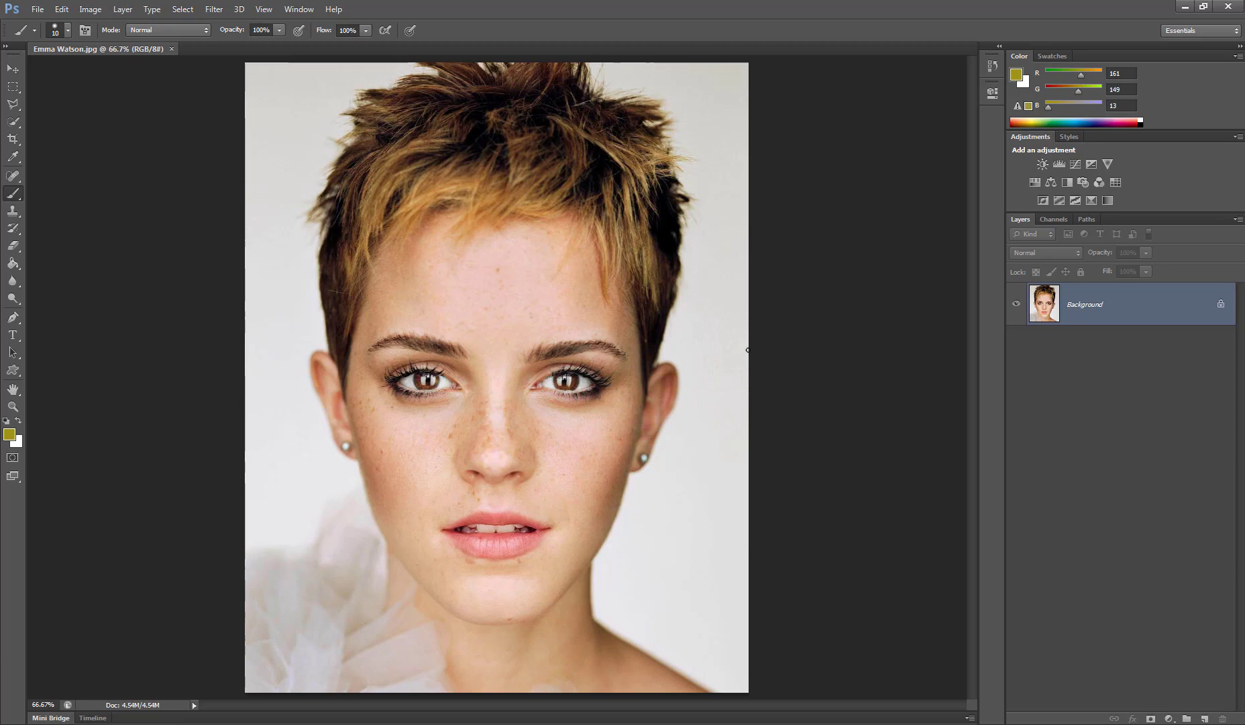
# Step: Desaturate the portrait and reset the foreground and background colors to the default black and white
pyautogui.hotkey('ctrl', 'shift', 'u')
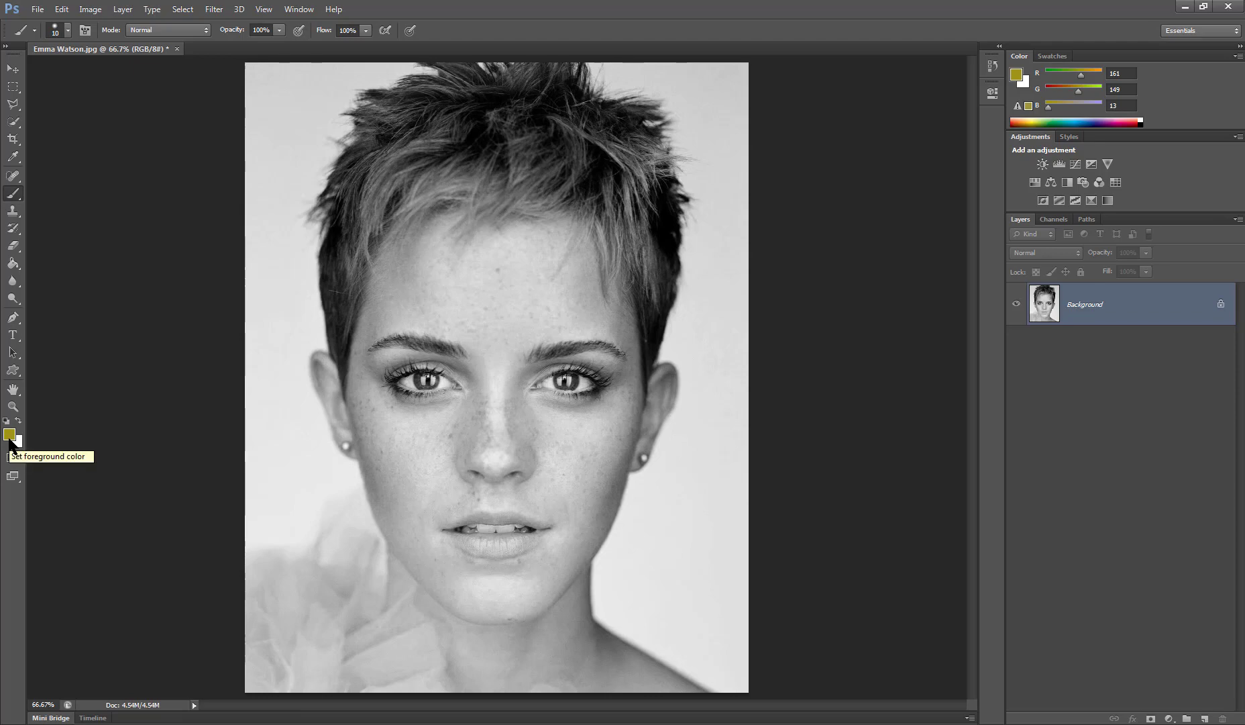
pyautogui.press('d')
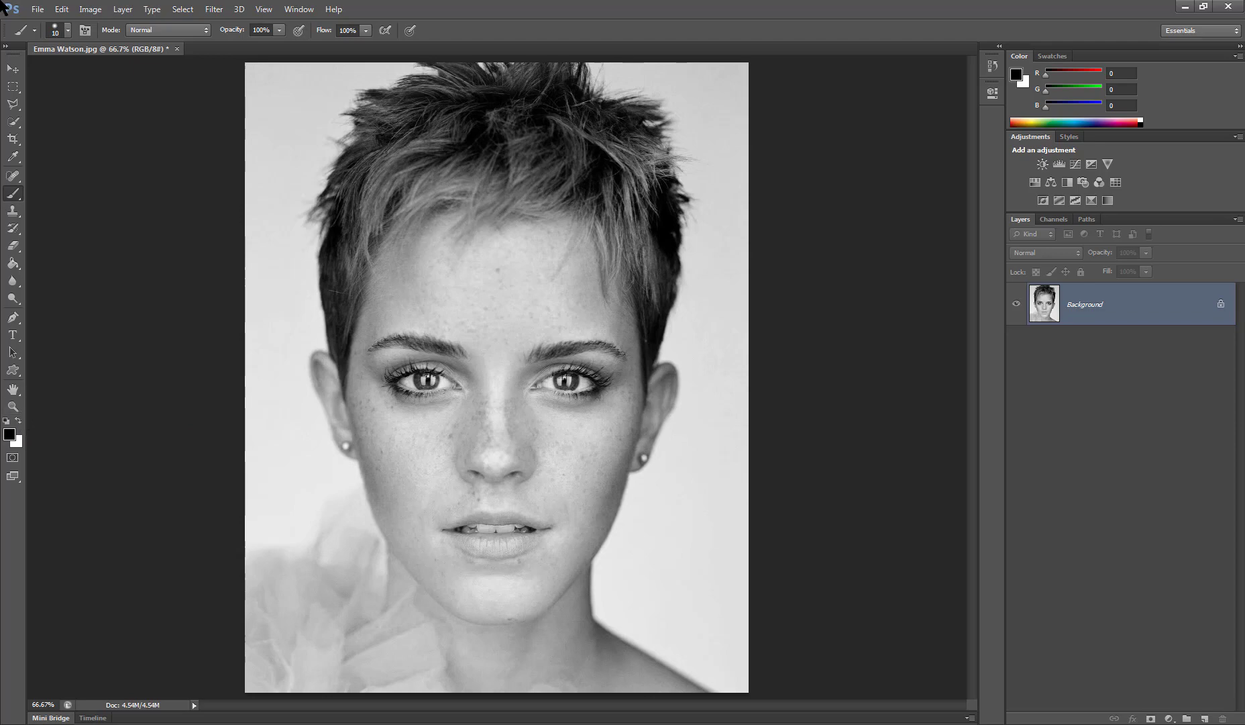
# Step: Resize the image to a width of 500 pixels with its proportions constrained
pyautogui.click(91, 9)
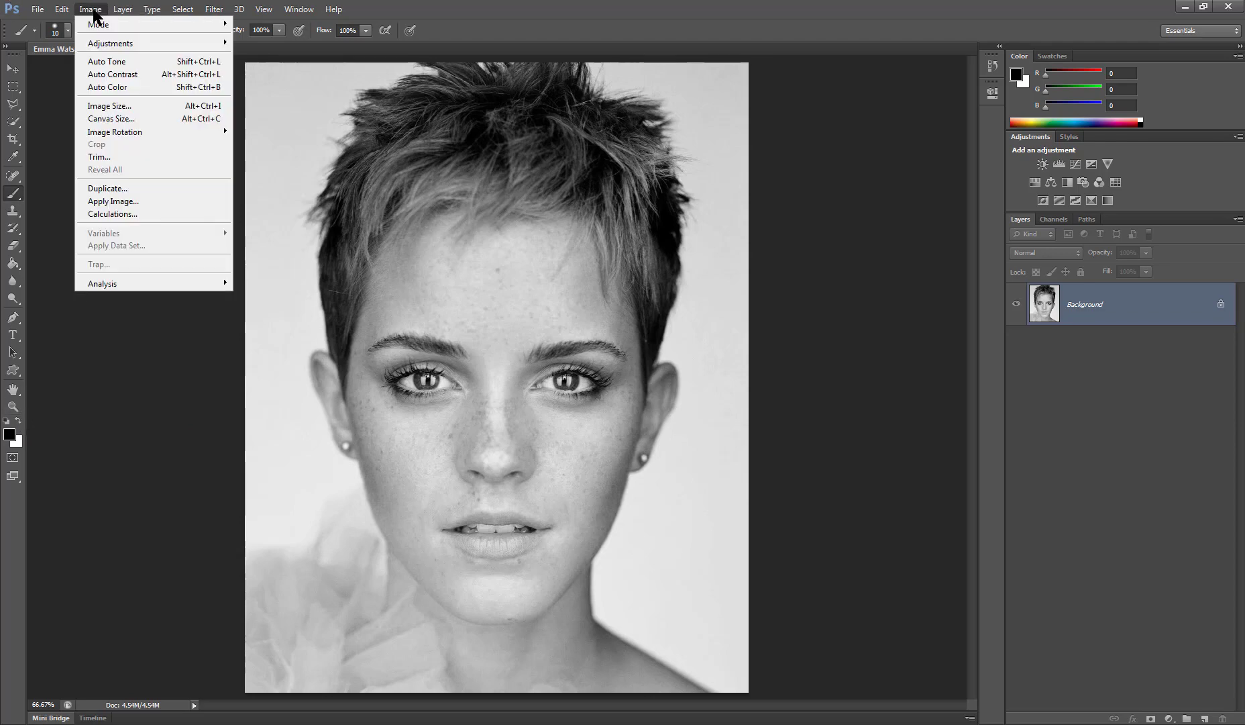
pyautogui.click(121, 106)
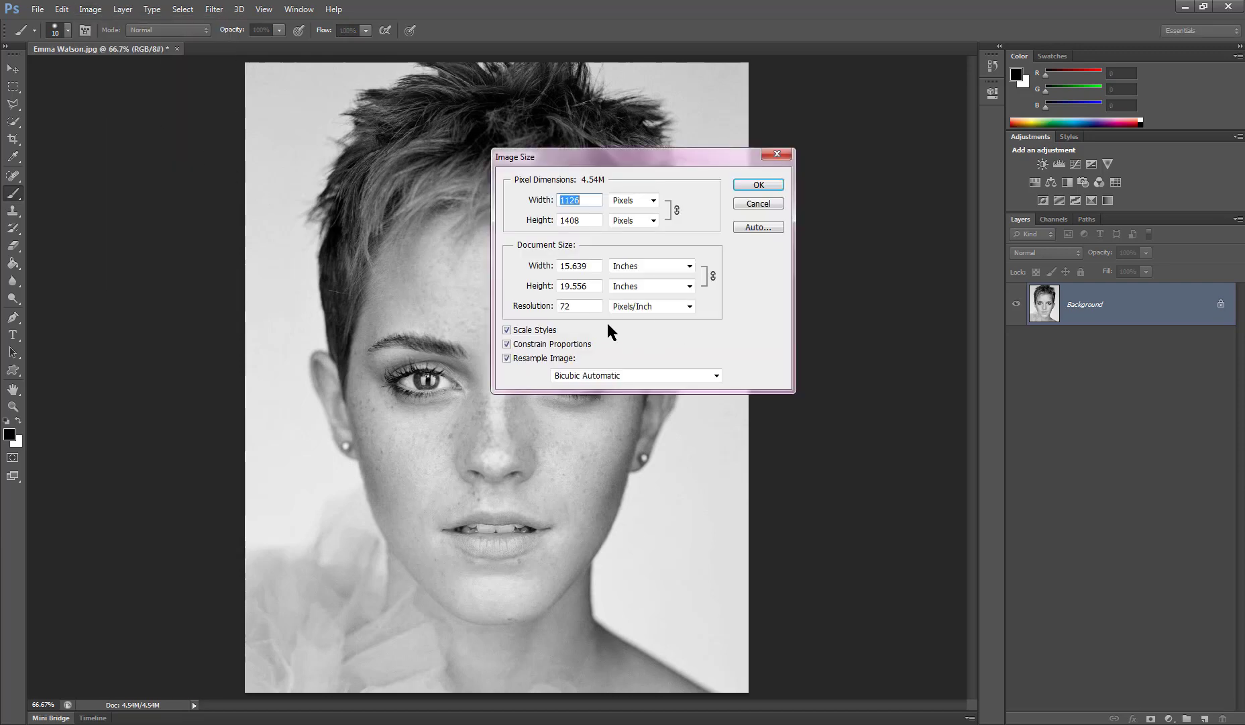
pyautogui.click(579, 306)
pyautogui.doubleClick(578, 200)
pyautogui.press('BackSpace')
pyautogui.hotkey('ctrl', 'z')
pyautogui.write('500')
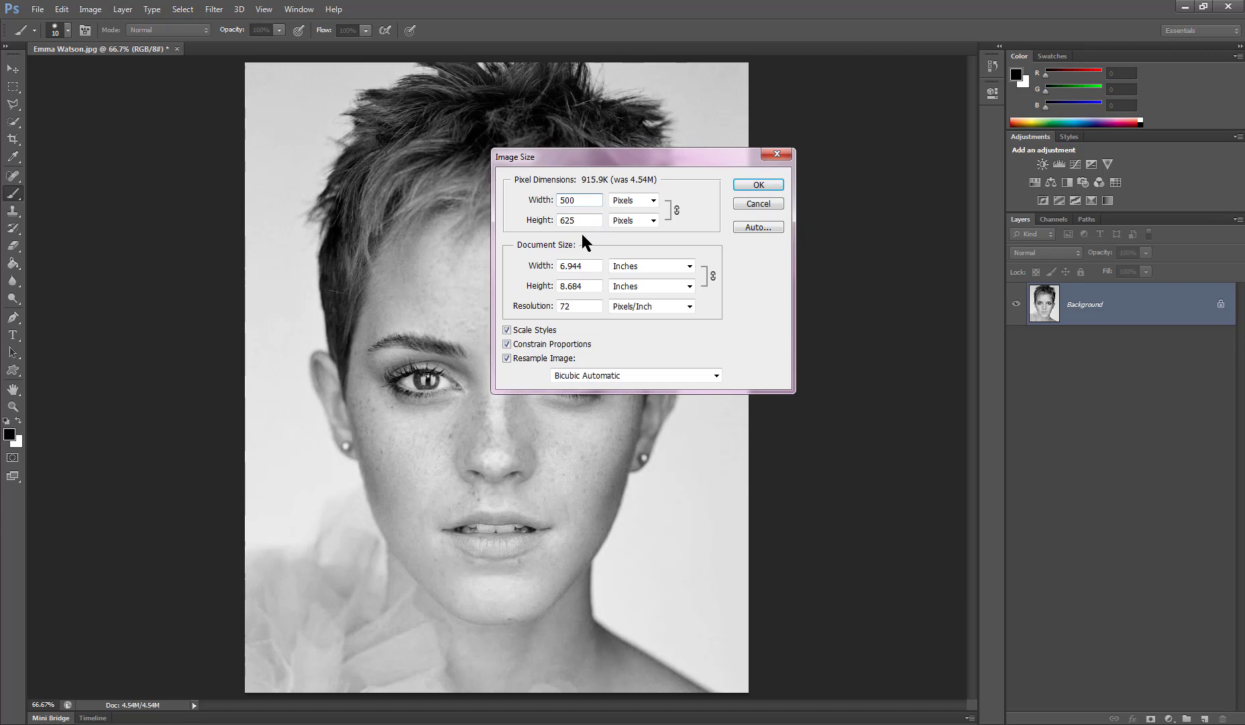
pyautogui.hotkey('ctrl', 'a')
pyautogui.click(758, 185)
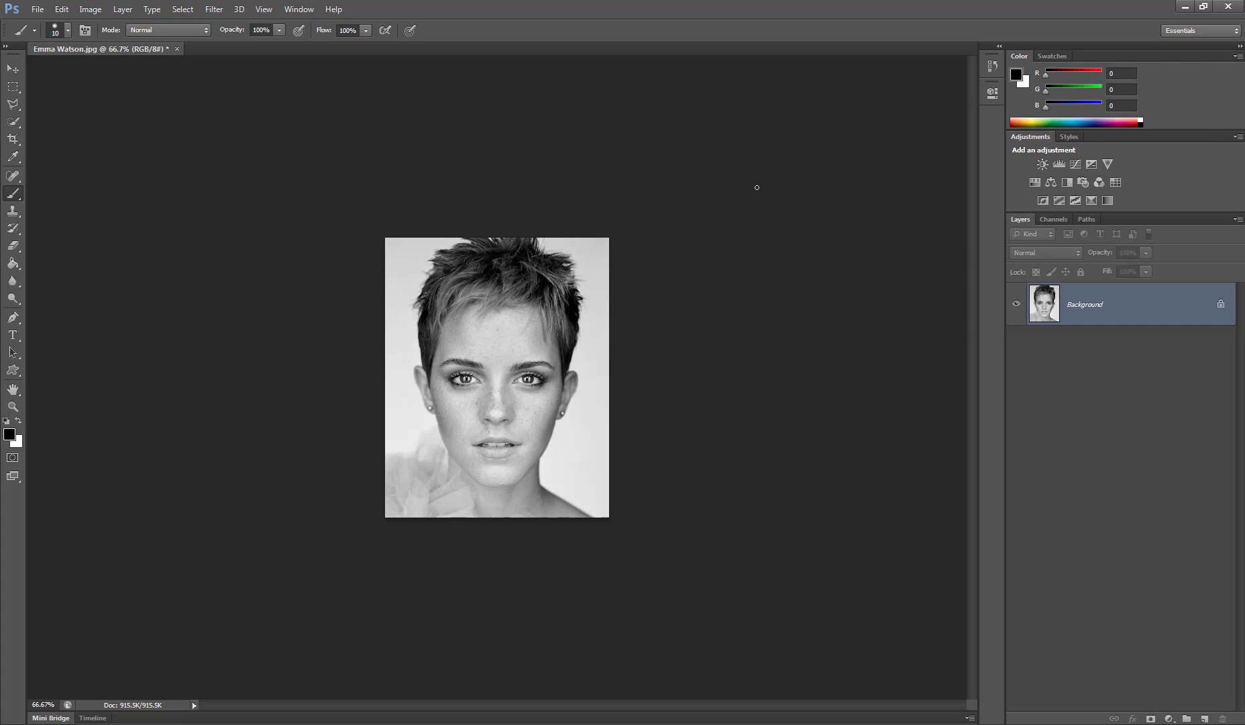
# Step: Apply Auto Tone to the black-and-white portrait
pyautogui.hotkey('ctrl', '+')
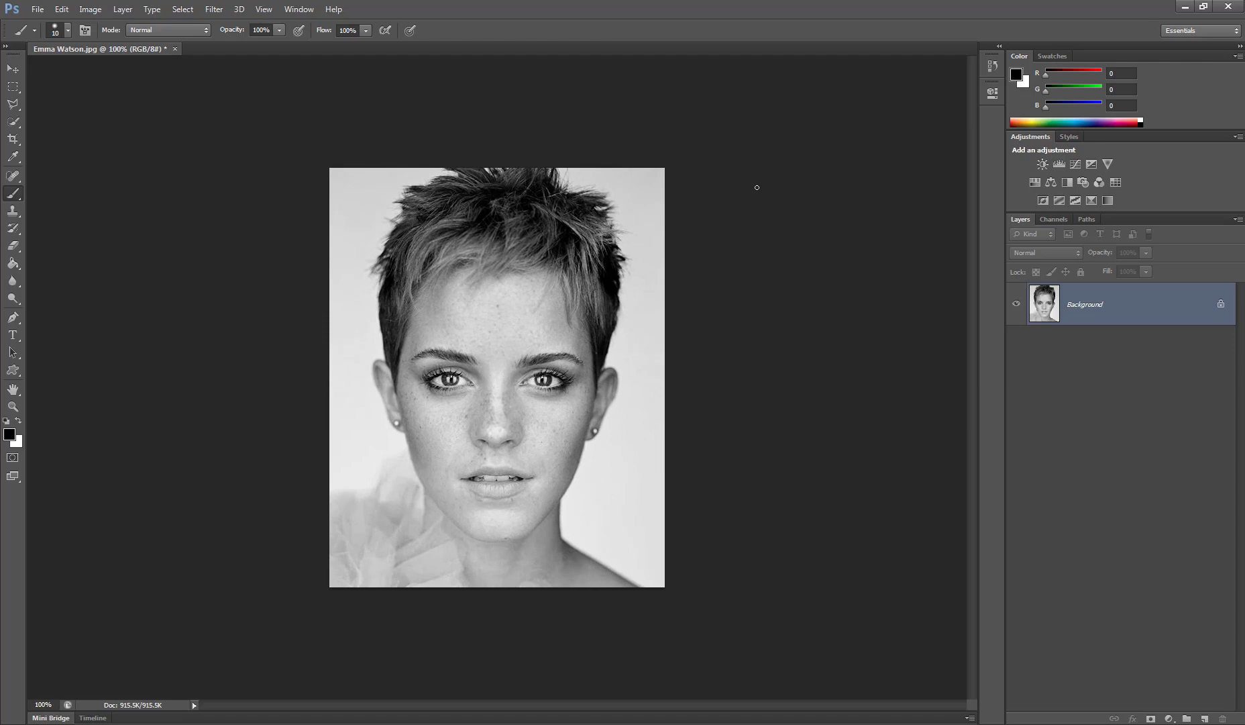
pyautogui.hotkey('ctrl', '+')
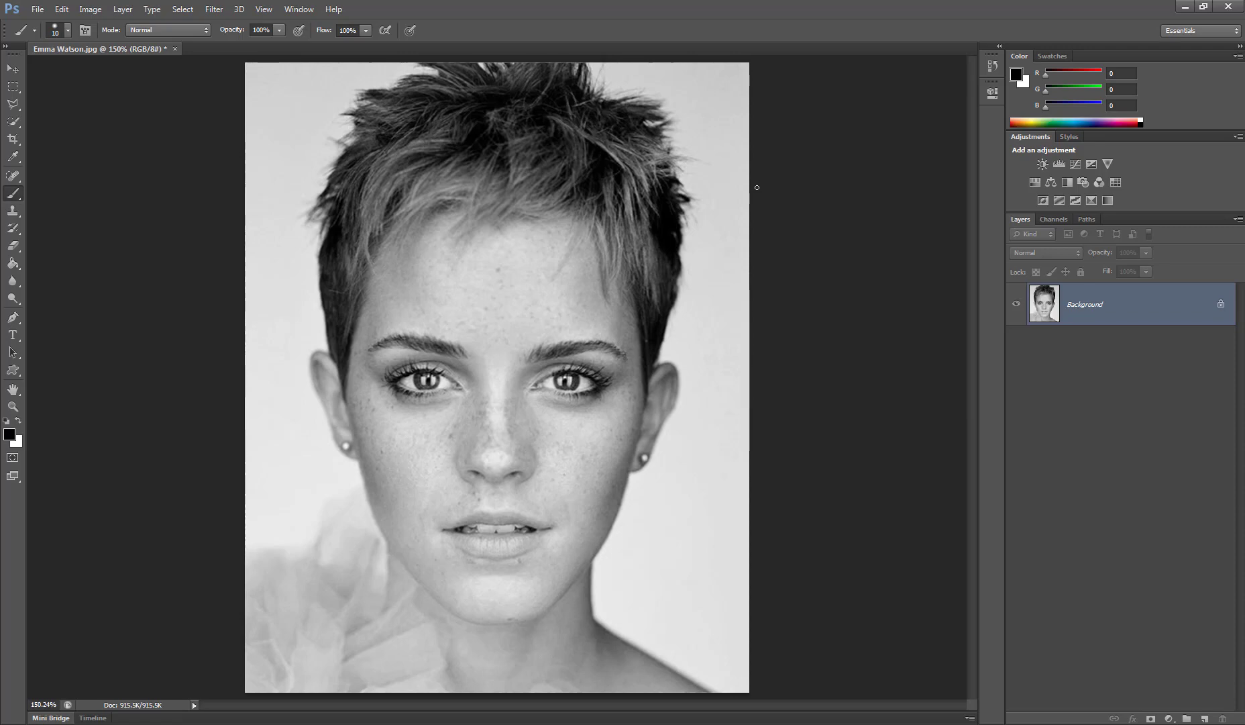
pyautogui.click(90, 10)
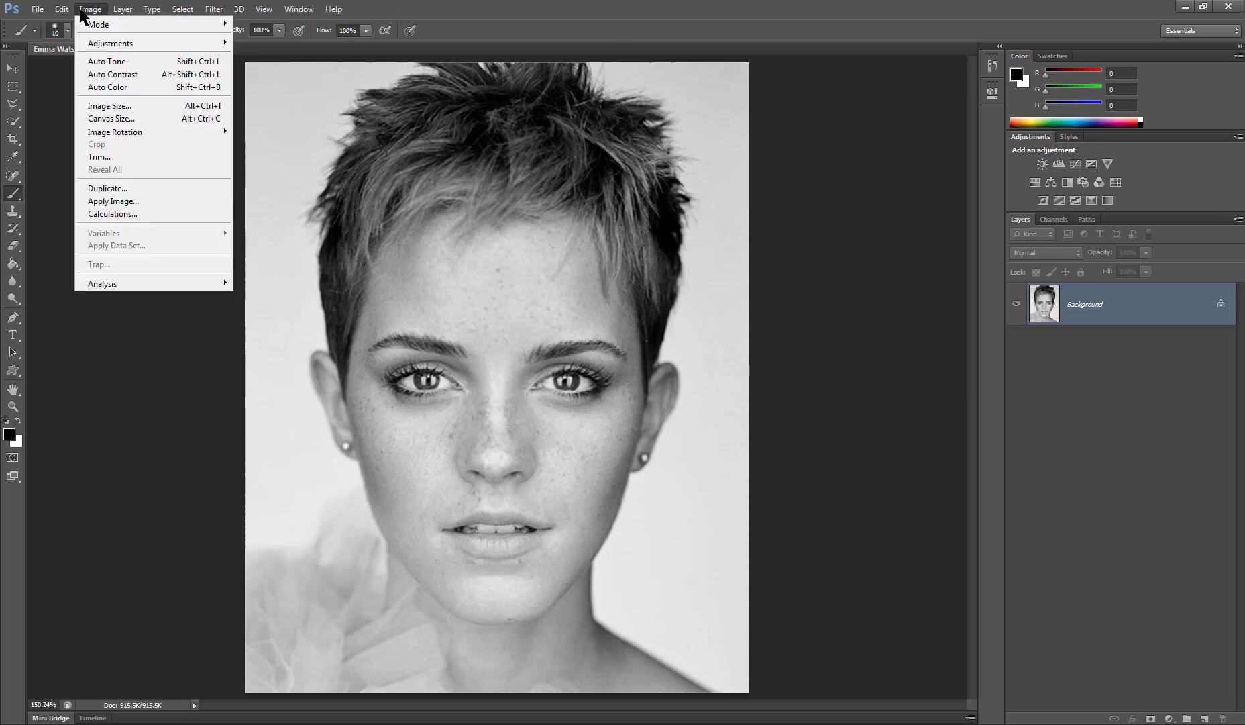
pyautogui.click(121, 63)
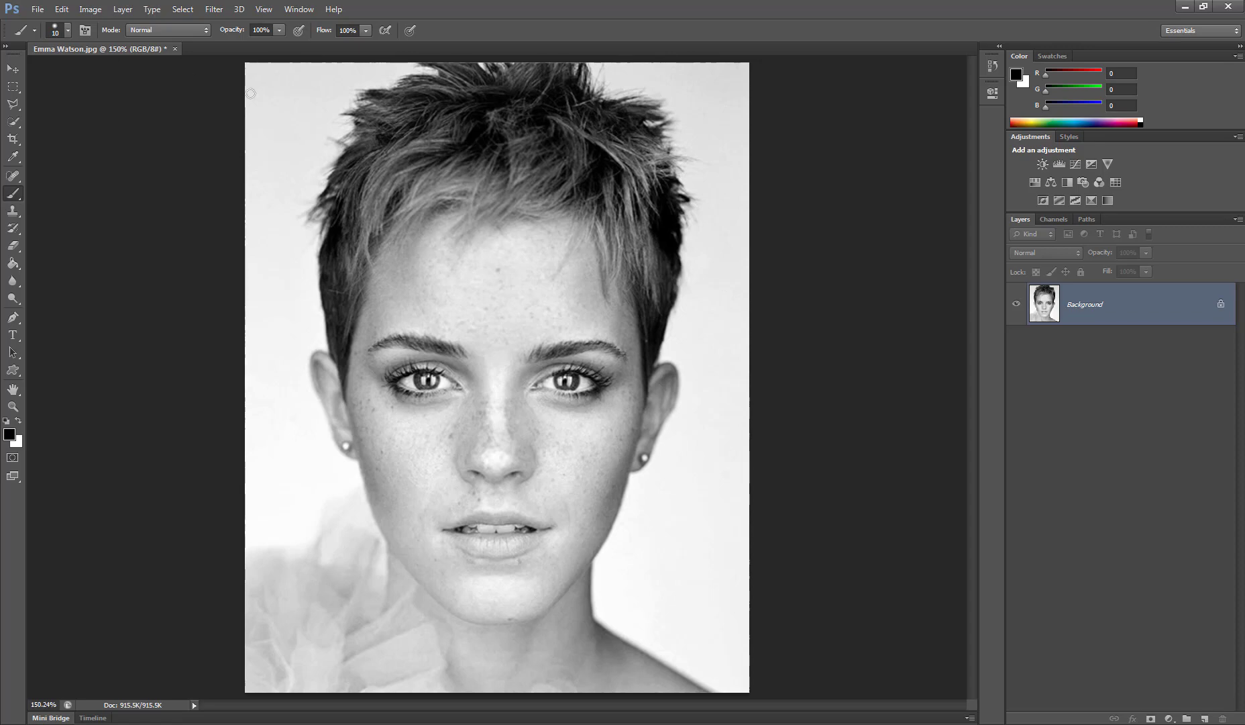
# Step: Start a Polygonal Lasso outline at the photo's left edge, following the top of the ruffled dress up to the cheek below the ear
pyautogui.click(14, 107)
pyautogui.rightClick(14, 107)
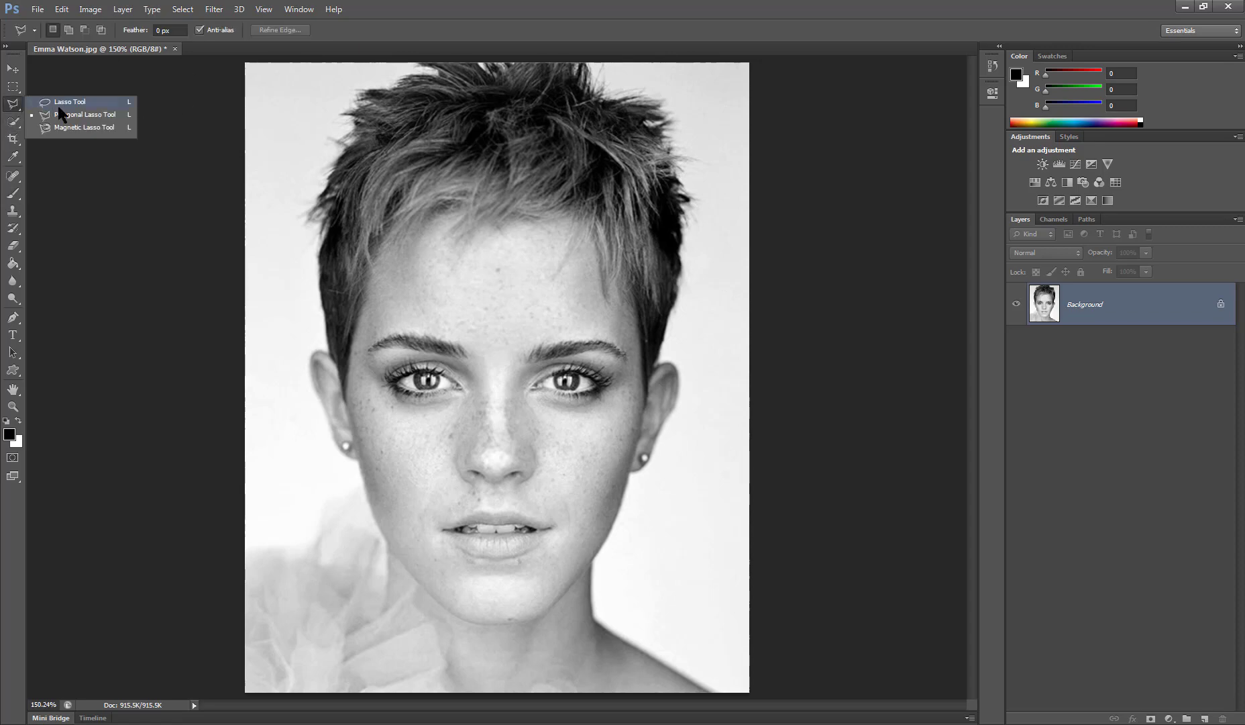
pyautogui.click(68, 116)
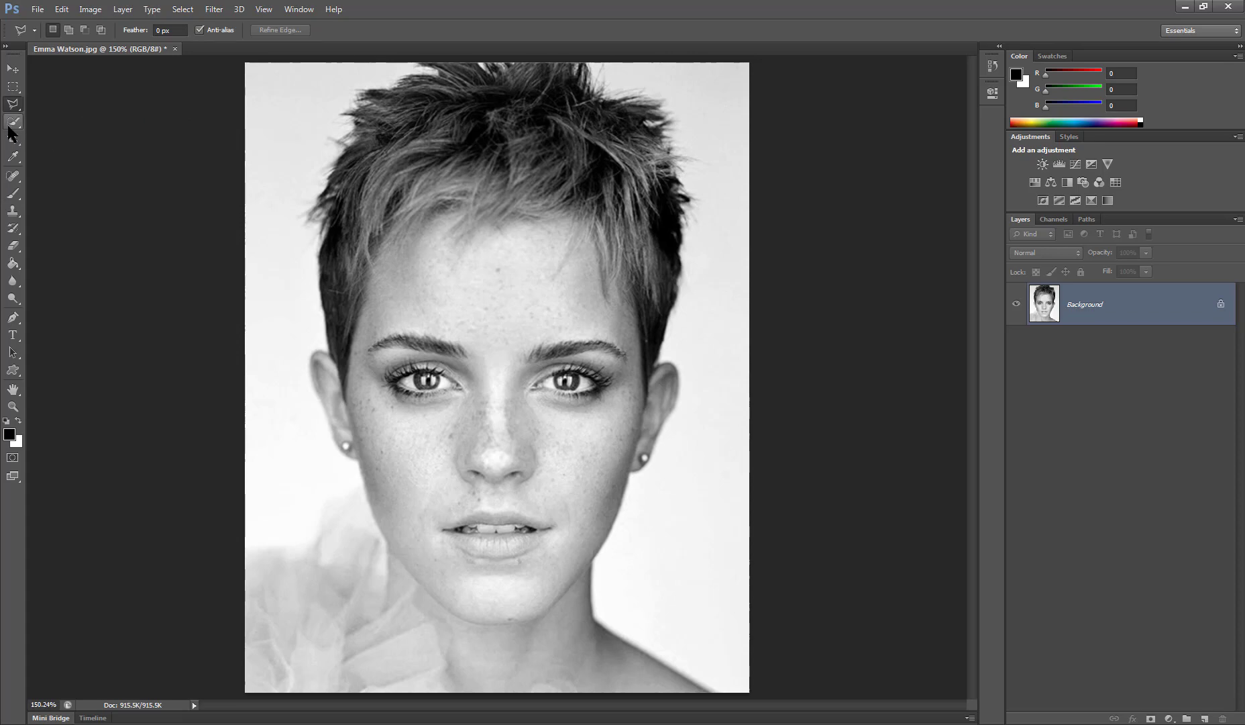
pyautogui.rightClick(12, 106)
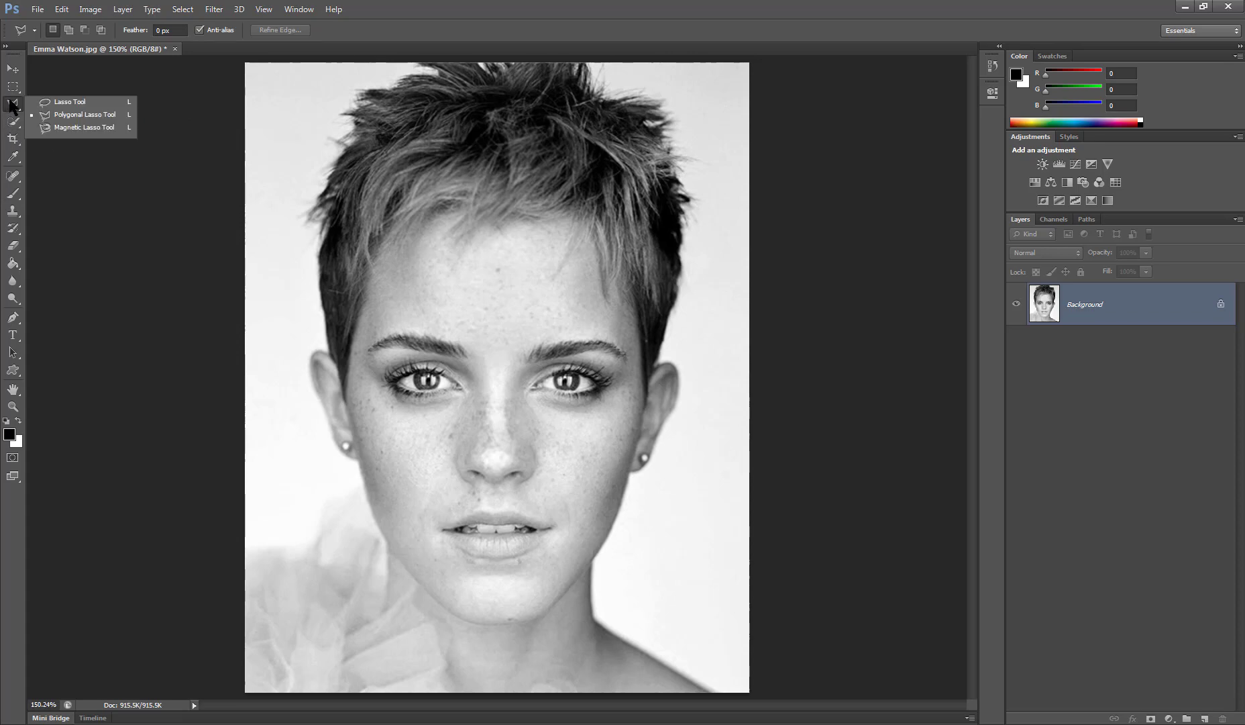
pyautogui.click(53, 116)
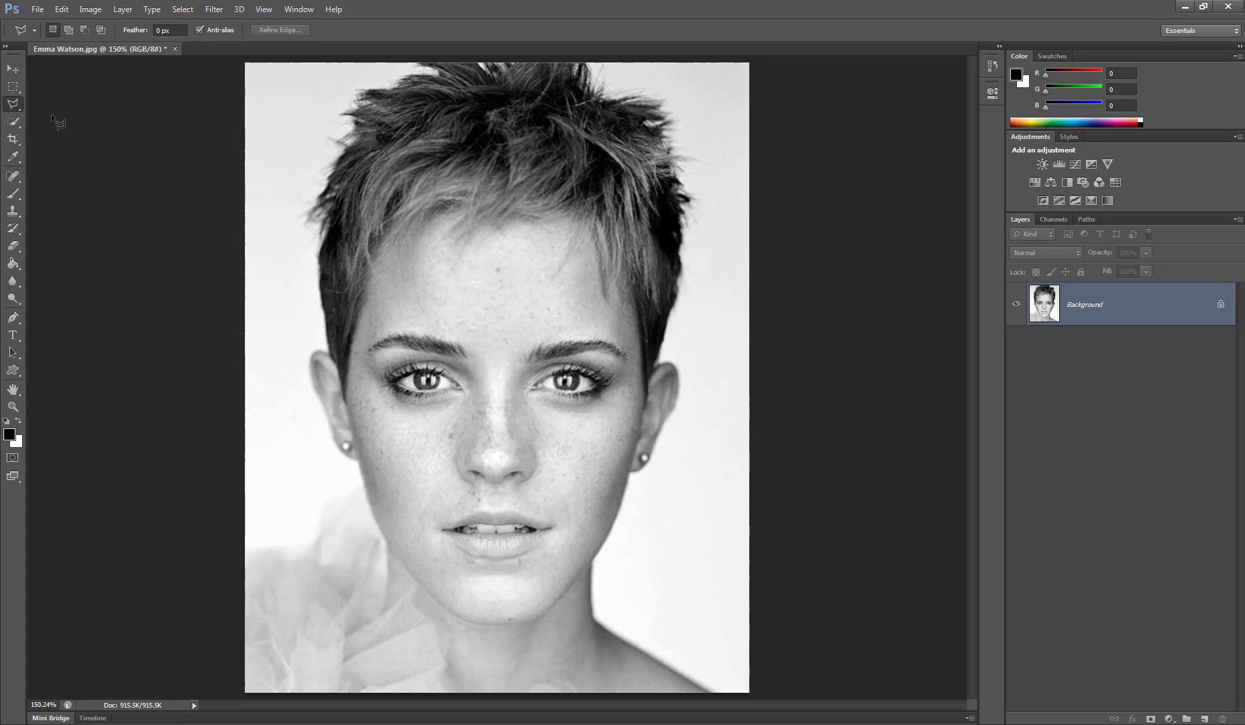
pyautogui.click(247, 548)
pyautogui.click(298, 547)
pyautogui.click(308, 542)
pyautogui.click(314, 540)
pyautogui.moveTo(318, 536)
pyautogui.mouseDown()
pyautogui.moveTo(325, 505)
pyautogui.moveTo(358, 487)
pyautogui.moveTo(361, 460)
pyautogui.mouseUp()
# Step: Continue the lasso outline from below the earring around the ear on the photo's left side to where it meets the hair
pyautogui.scroll(3, 361, 461)
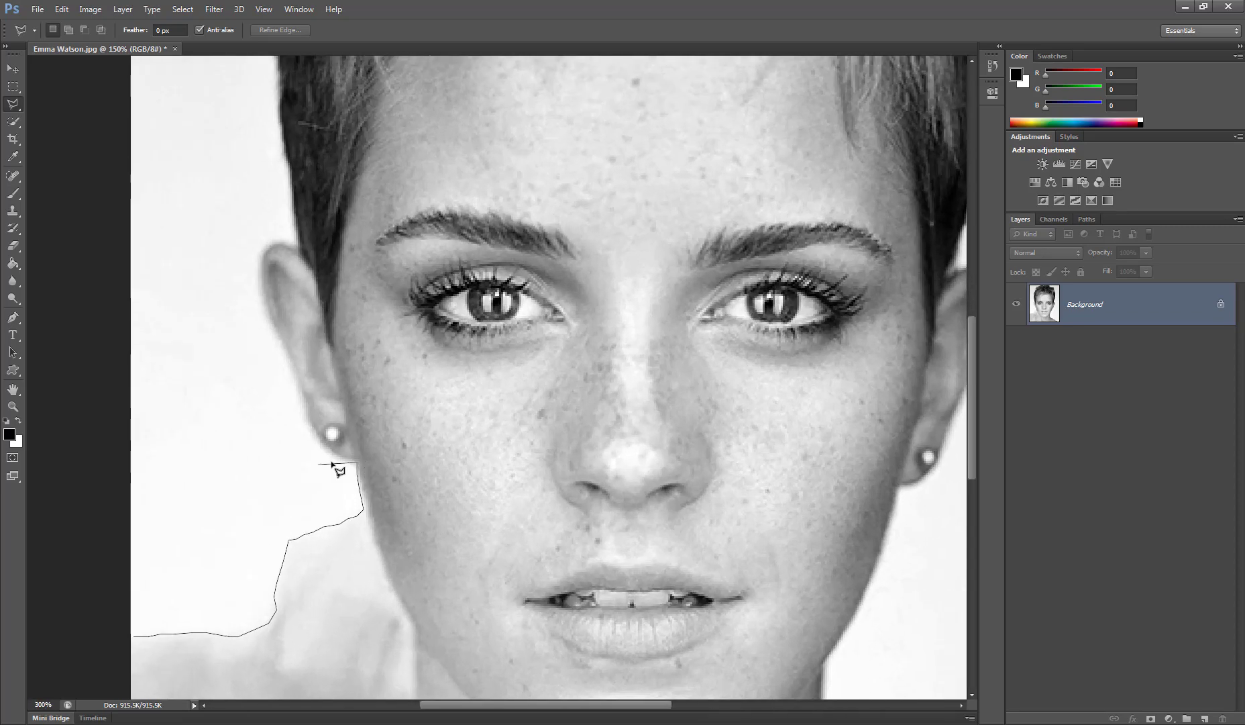
pyautogui.click(325, 444)
pyautogui.click(315, 431)
pyautogui.click(309, 418)
pyautogui.click(305, 411)
pyautogui.click(301, 399)
pyautogui.click(299, 387)
pyautogui.click(287, 359)
pyautogui.click(280, 340)
pyautogui.click(271, 321)
pyautogui.click(265, 301)
pyautogui.click(261, 280)
pyautogui.click(261, 263)
pyautogui.click(262, 252)
pyautogui.click(267, 243)
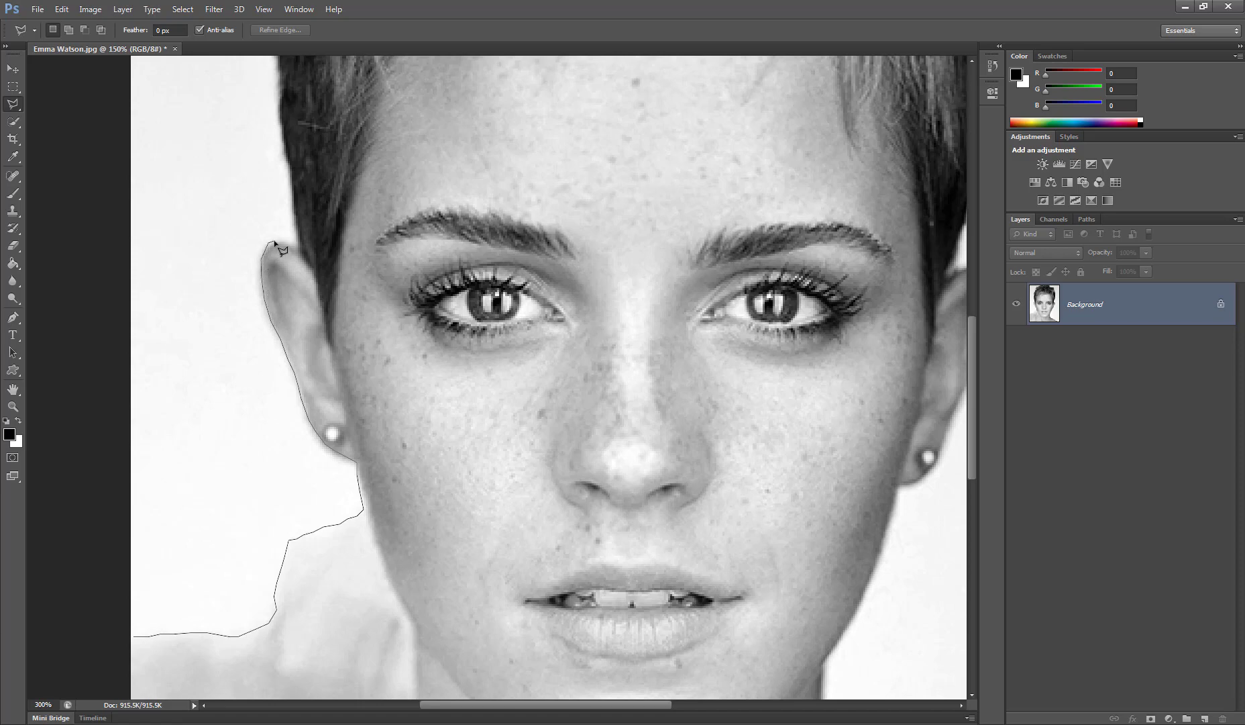
pyautogui.click(275, 240)
pyautogui.click(285, 241)
pyautogui.click(296, 249)
# Step: Trace the lasso outline up the side of the hair above the ear on the photo's left
pyautogui.click(291, 195)
pyautogui.click(292, 169)
pyautogui.click(283, 143)
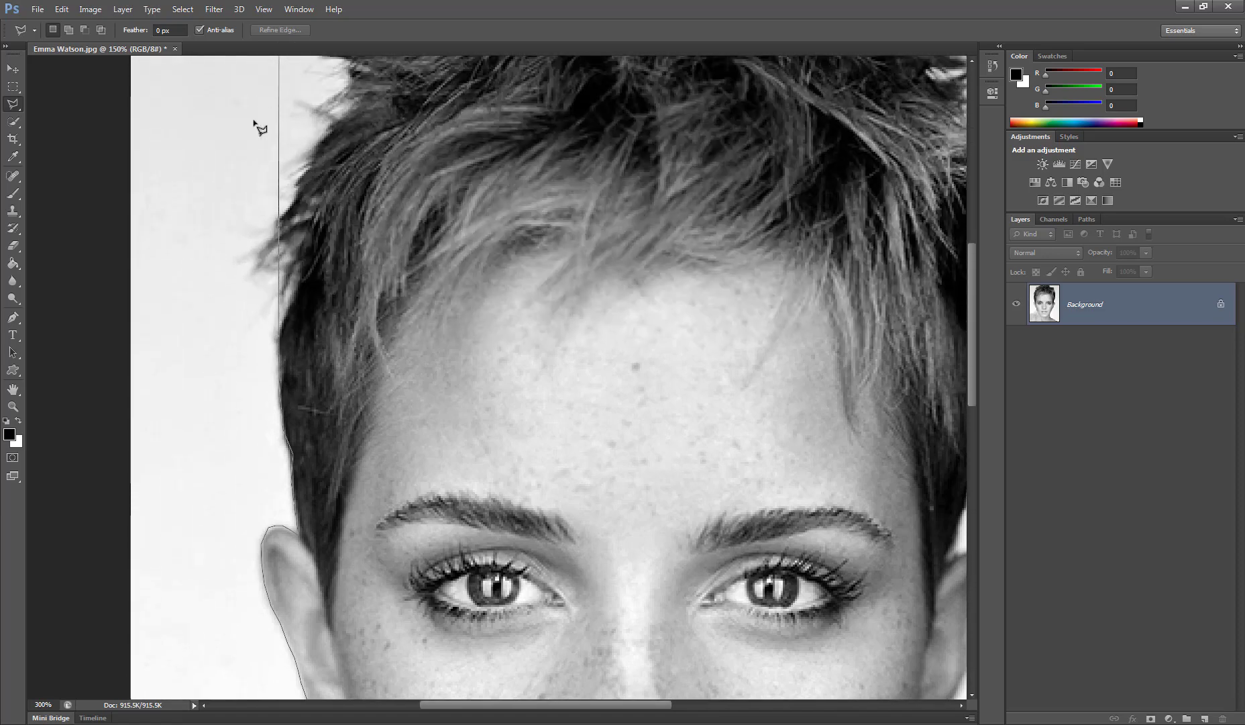
pyautogui.click(298, 284)
pyautogui.click(283, 235)
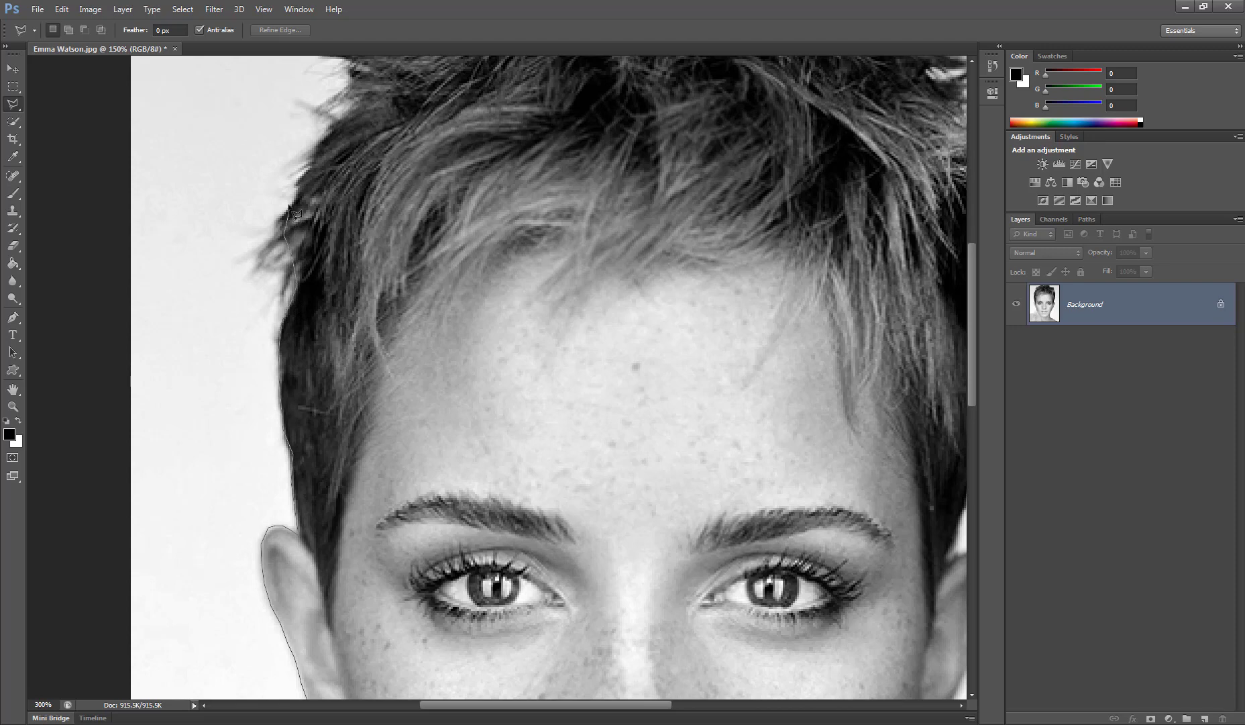
pyautogui.click(289, 205)
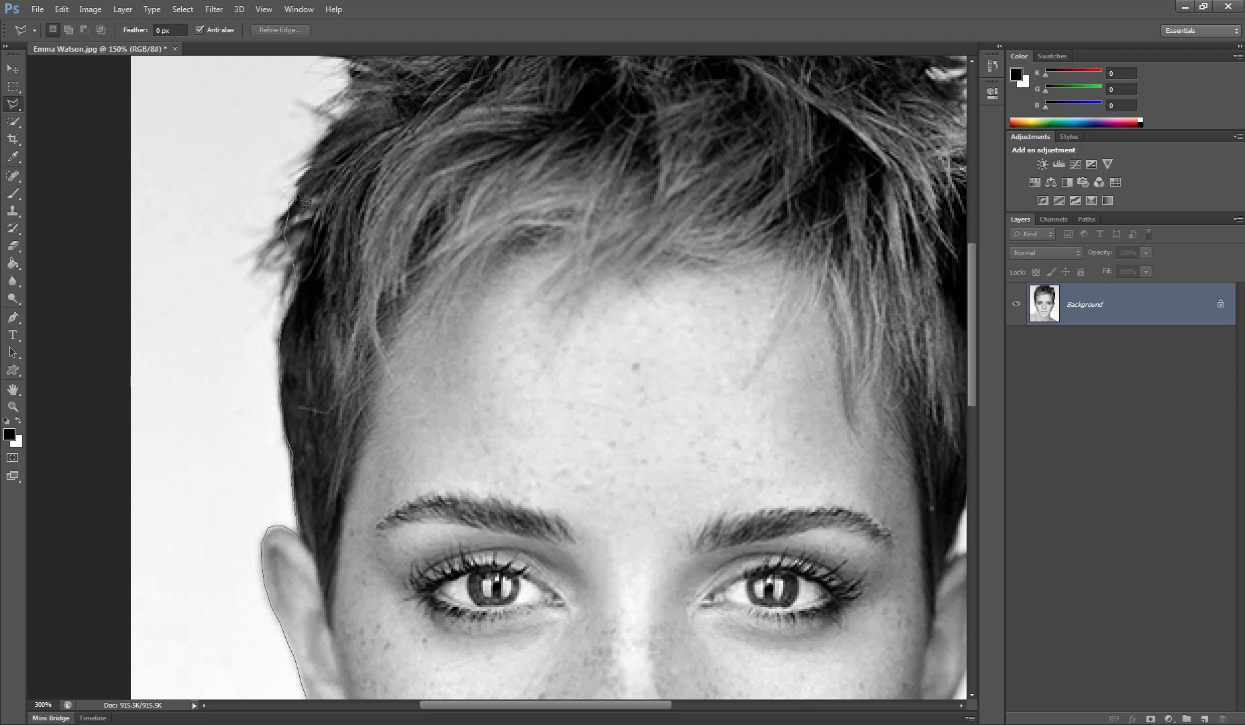
pyautogui.click(318, 149)
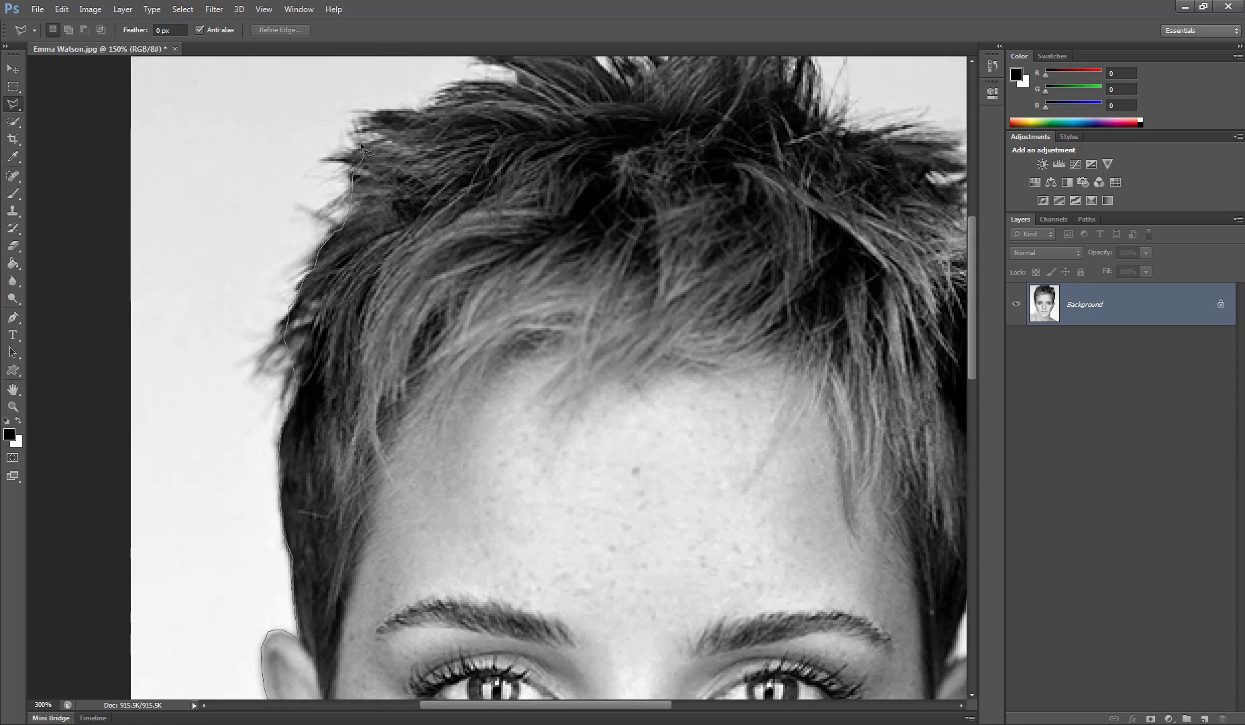
# Step: Carry the lasso outline over the top of the head, cutting through the spiky hair tips toward the photo's right side
pyautogui.click(361, 142)
pyautogui.click(370, 116)
pyautogui.click(386, 109)
pyautogui.click(411, 109)
pyautogui.click(429, 101)
pyautogui.click(462, 87)
pyautogui.click(498, 84)
pyautogui.click(538, 86)
pyautogui.click(565, 94)
pyautogui.click(642, 83)
pyautogui.click(657, 94)
pyautogui.click(679, 89)
pyautogui.click(702, 96)
pyautogui.click(709, 87)
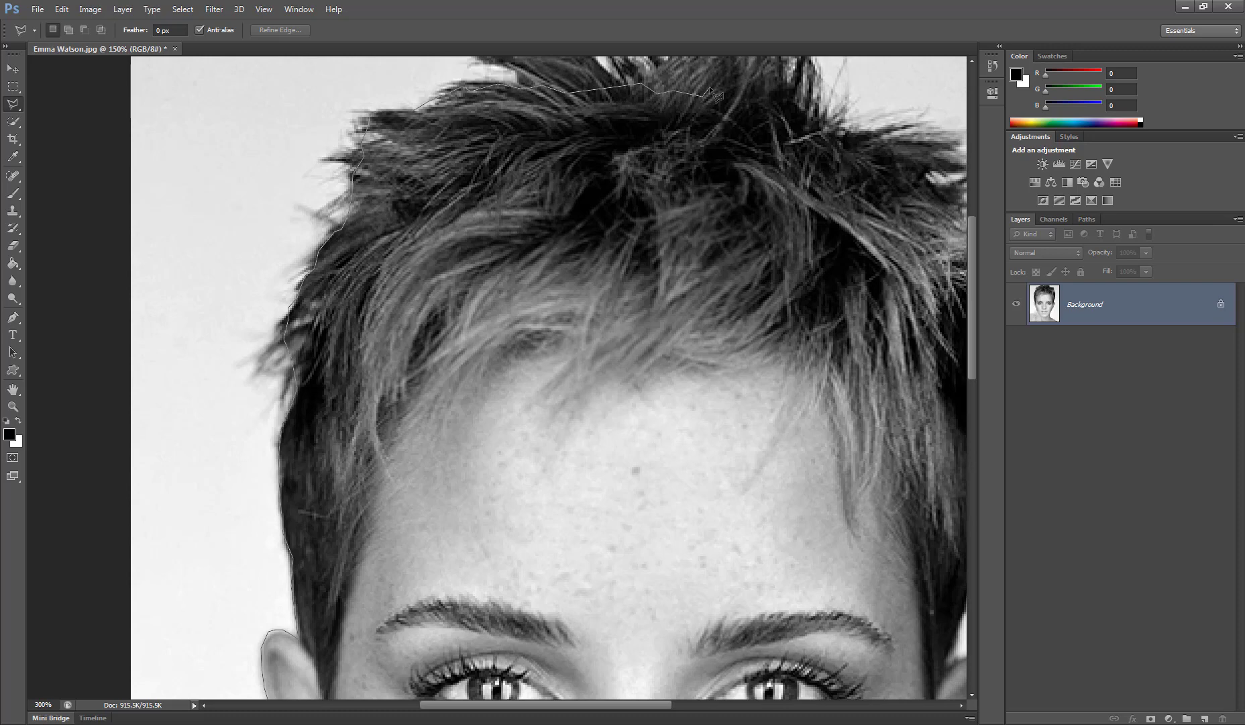
pyautogui.click(744, 99)
pyautogui.click(769, 98)
pyautogui.click(798, 111)
pyautogui.click(838, 126)
pyautogui.click(876, 127)
pyautogui.click(918, 126)
pyautogui.click(942, 137)
# Step: Trace the lasso outline down the hair on the photo's right side toward the ear
pyautogui.moveTo(992, 155)
pyautogui.click(671, 139)
pyautogui.click(661, 149)
pyautogui.click(692, 171)
pyautogui.click(679, 225)
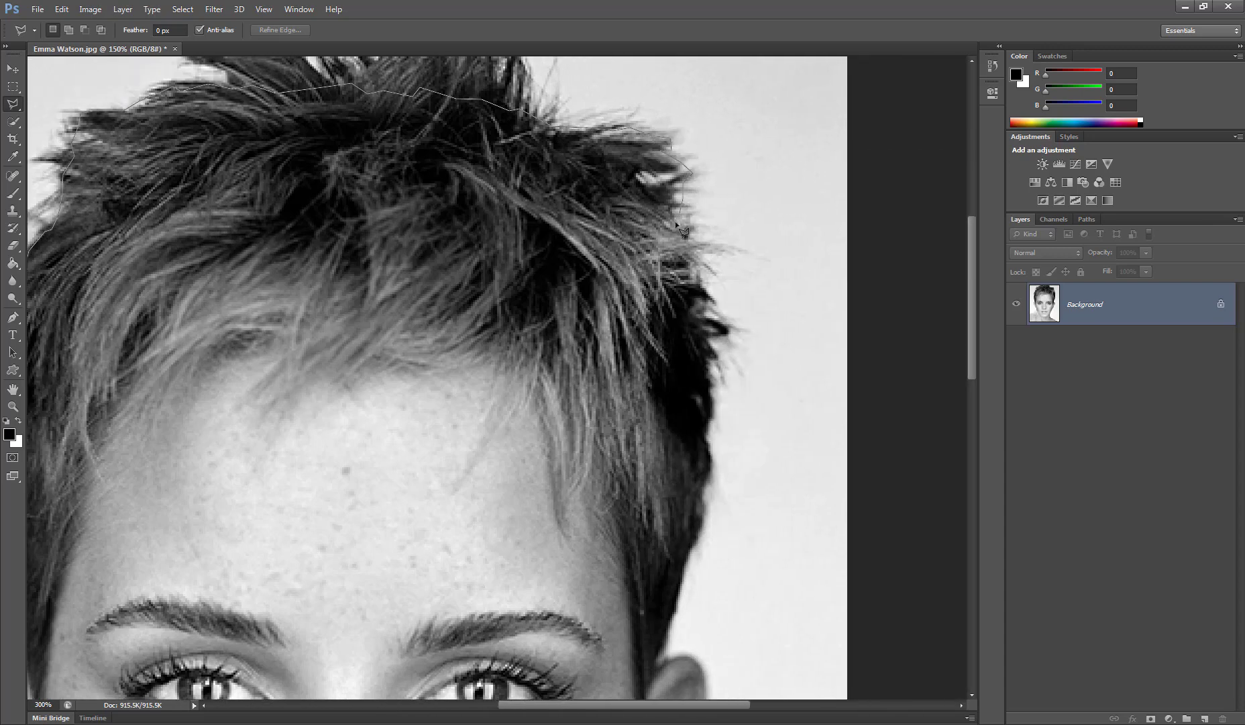
pyautogui.click(715, 244)
pyautogui.click(699, 254)
pyautogui.click(708, 302)
pyautogui.click(719, 336)
pyautogui.click(716, 359)
pyautogui.click(705, 435)
pyautogui.click(702, 489)
pyautogui.click(694, 539)
# Step: Continue the lasso outline around the ear on the photo's right side, down to the earlobe and cheek
pyautogui.scroll(-5, 670, 637)
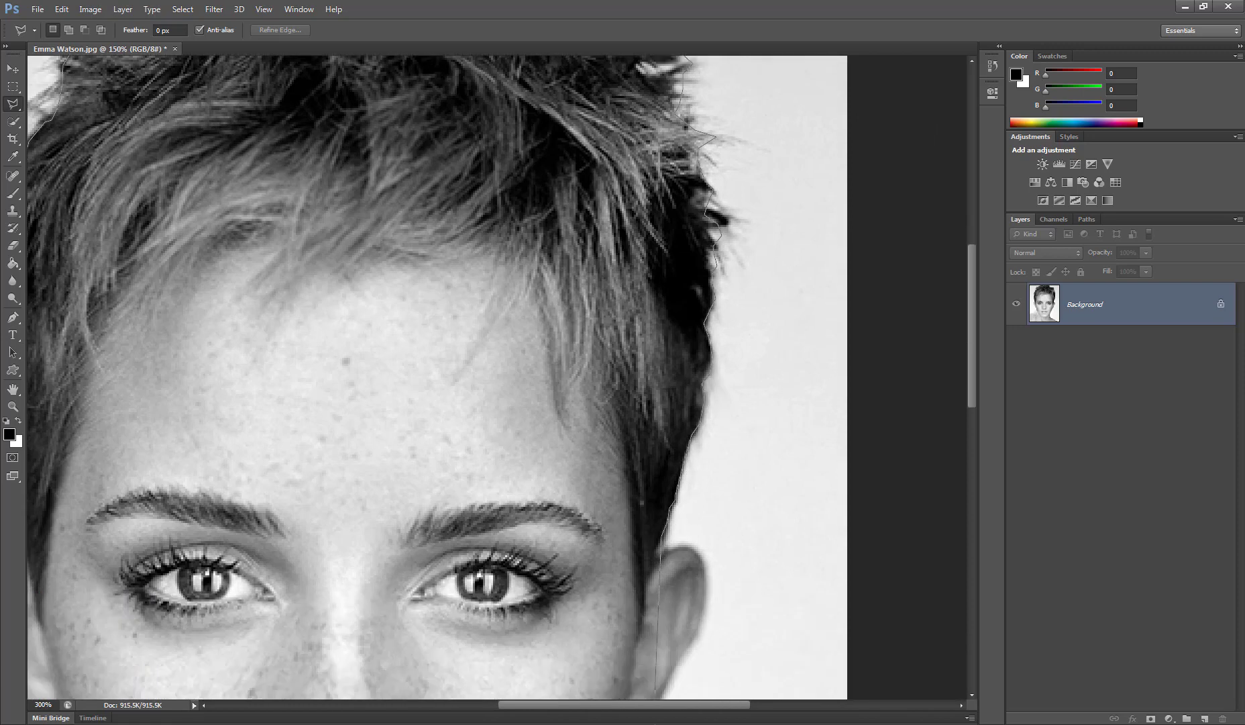
pyautogui.click(657, 327)
pyautogui.click(699, 318)
pyautogui.moveTo(708, 376)
pyautogui.mouseDown()
pyautogui.moveTo(645, 512)
pyautogui.moveTo(610, 535)
pyautogui.mouseUp()
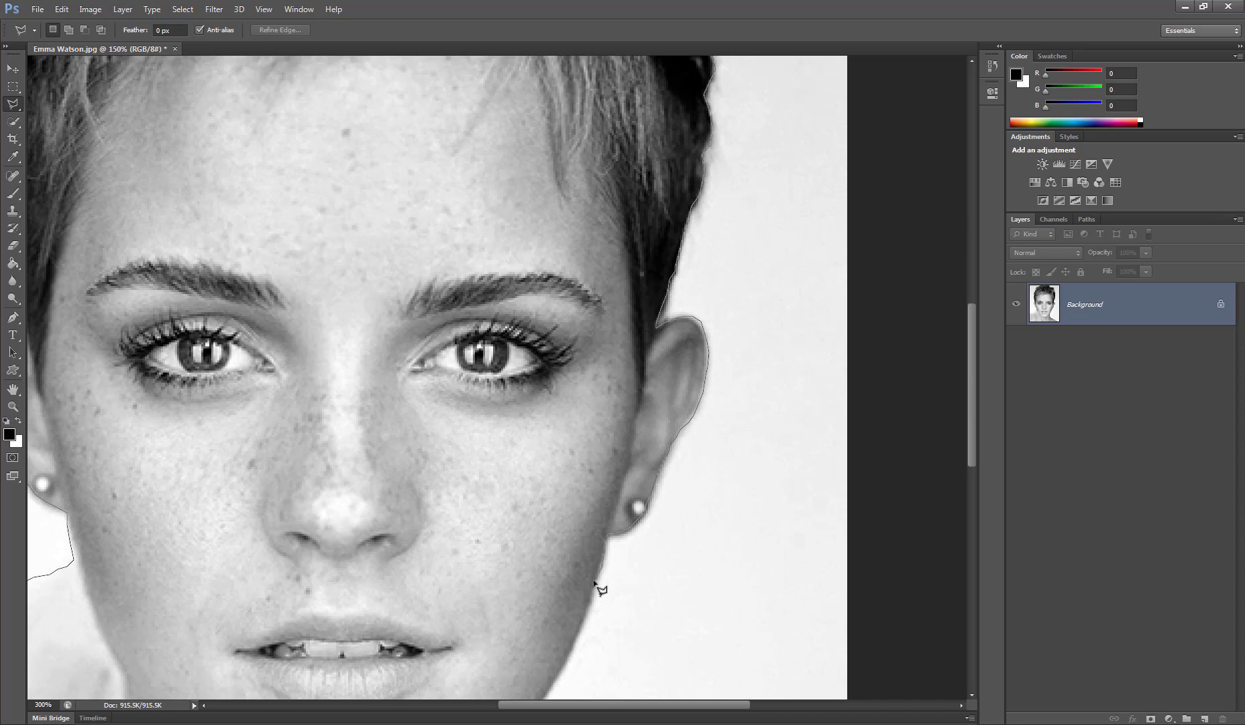
# Step: Continue the lasso outline down the jaw and neck on the photo's right side to where the shoulder begins
pyautogui.scroll(-5, 594, 604)
pyautogui.click(534, 352)
pyautogui.click(530, 402)
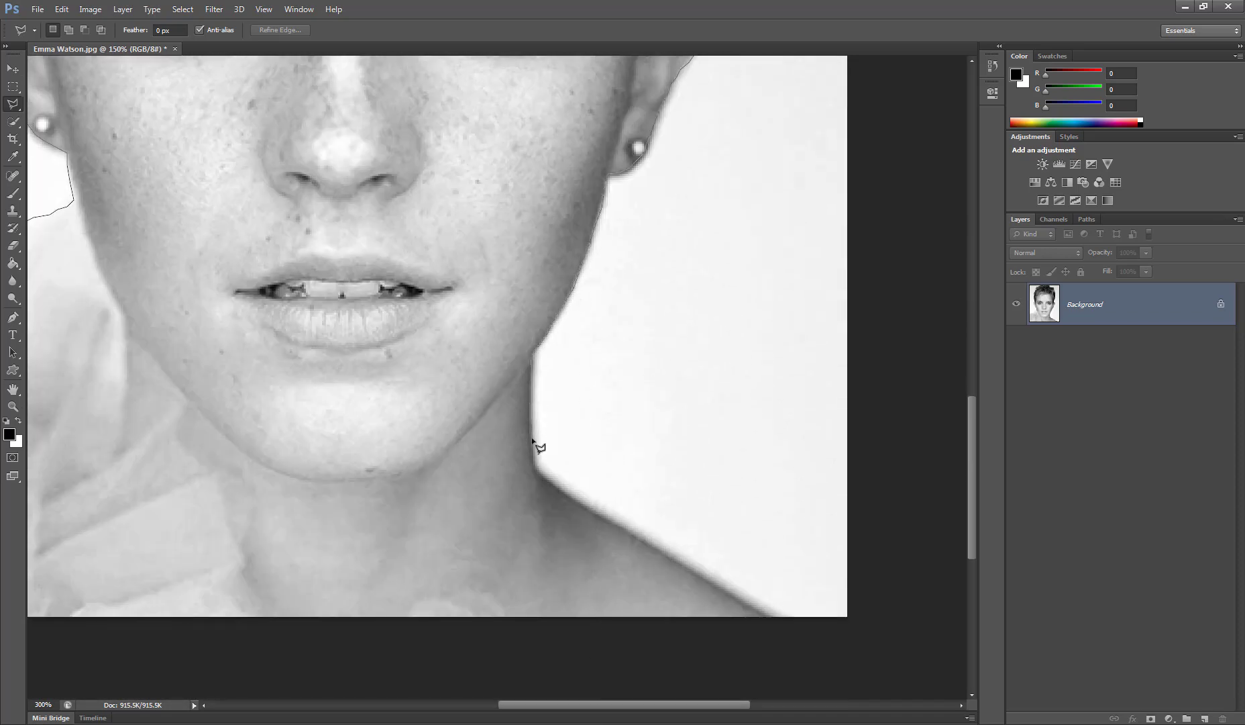
pyautogui.click(533, 439)
pyautogui.click(536, 466)
# Step: Carry the lasso outline along the shoulder slope to the photo's lower-right corner
pyautogui.click(564, 494)
pyautogui.click(627, 534)
pyautogui.click(671, 556)
pyautogui.click(722, 588)
pyautogui.click(777, 614)
pyautogui.click(847, 615)
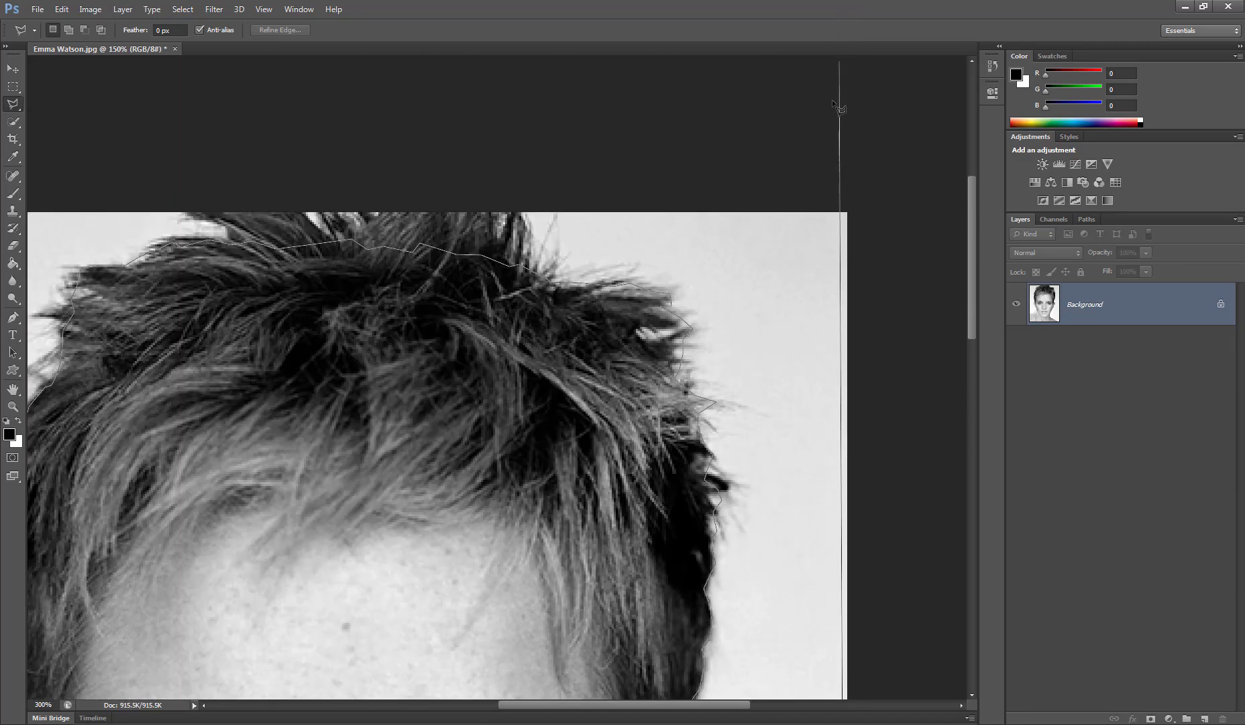
# Step: Run the lasso outline around the photo's two upper corners and close it at its starting point on the left edge
pyautogui.click(846, 213)
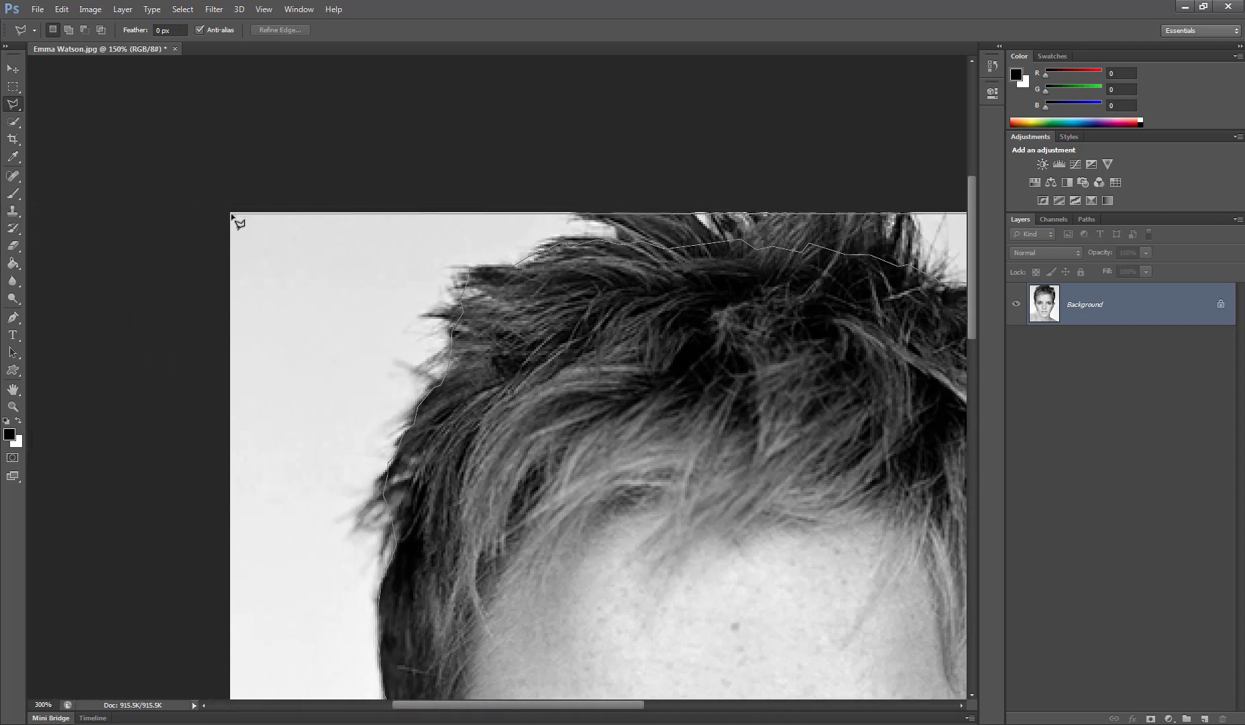
pyautogui.click(232, 216)
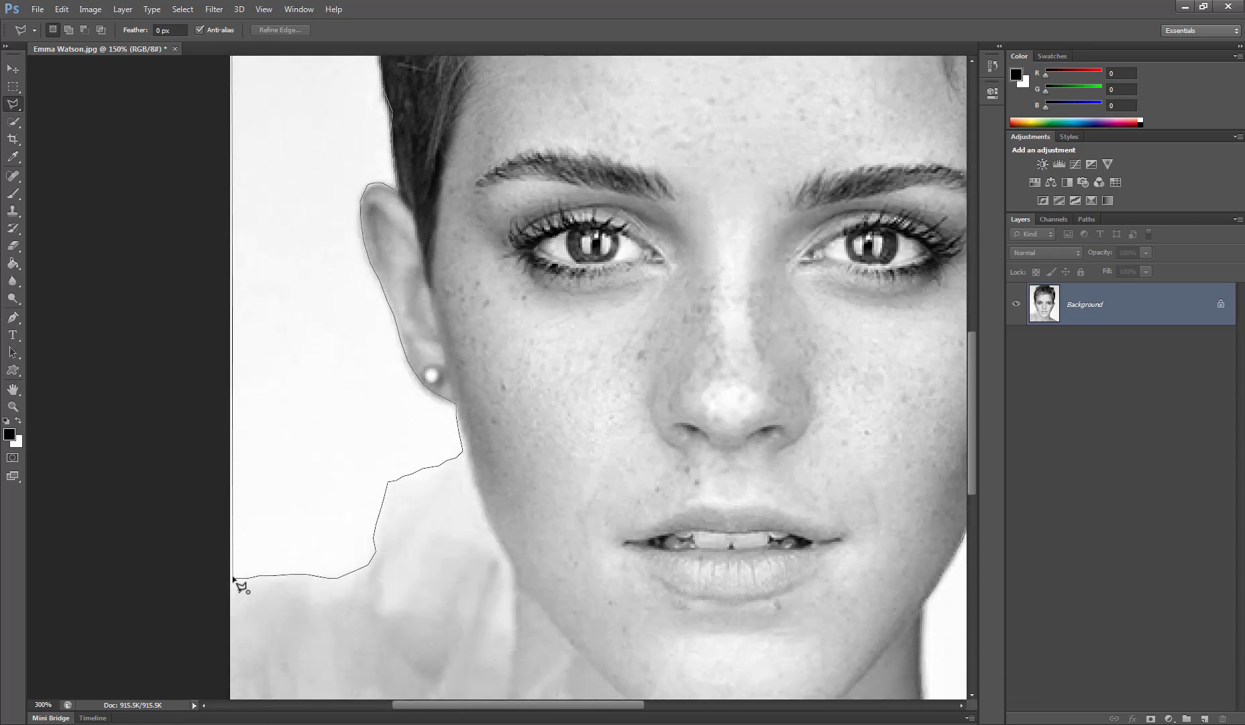
pyautogui.click(234, 578)
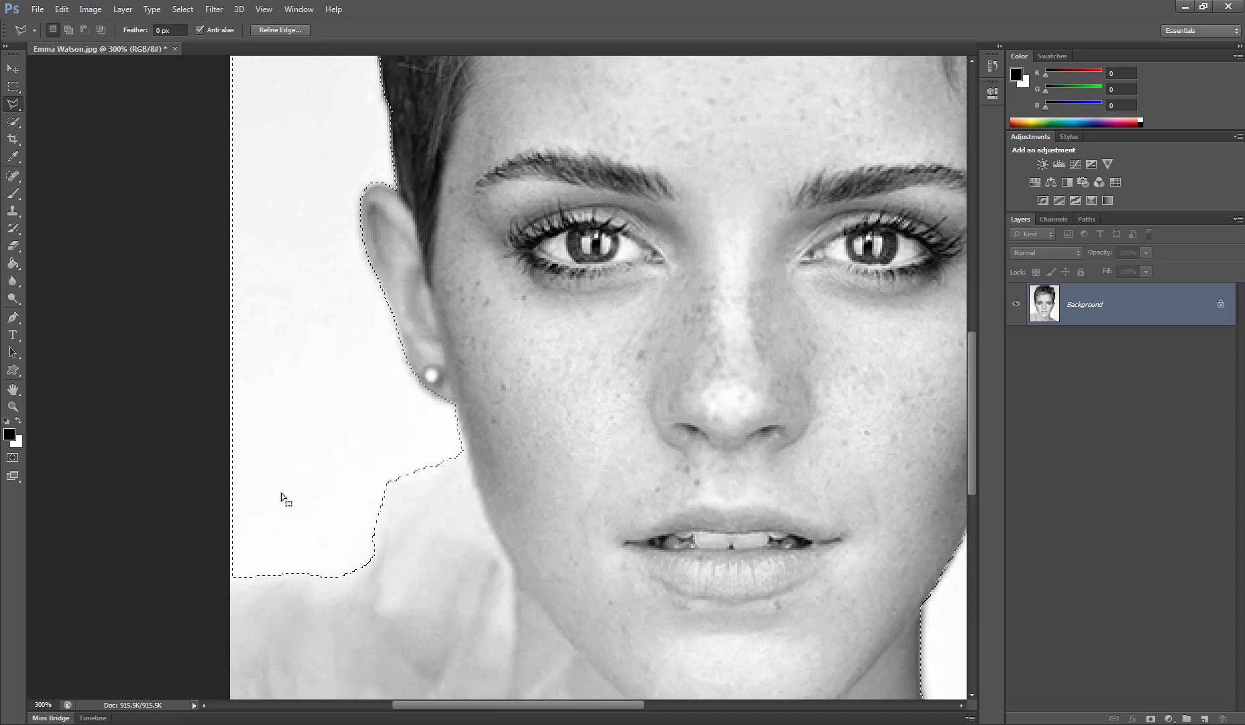
# Step: Fill the selected background with the white background colour, deselect it and fit the whole photo in view
pyautogui.hotkey('ctrl', 'BackSpace')
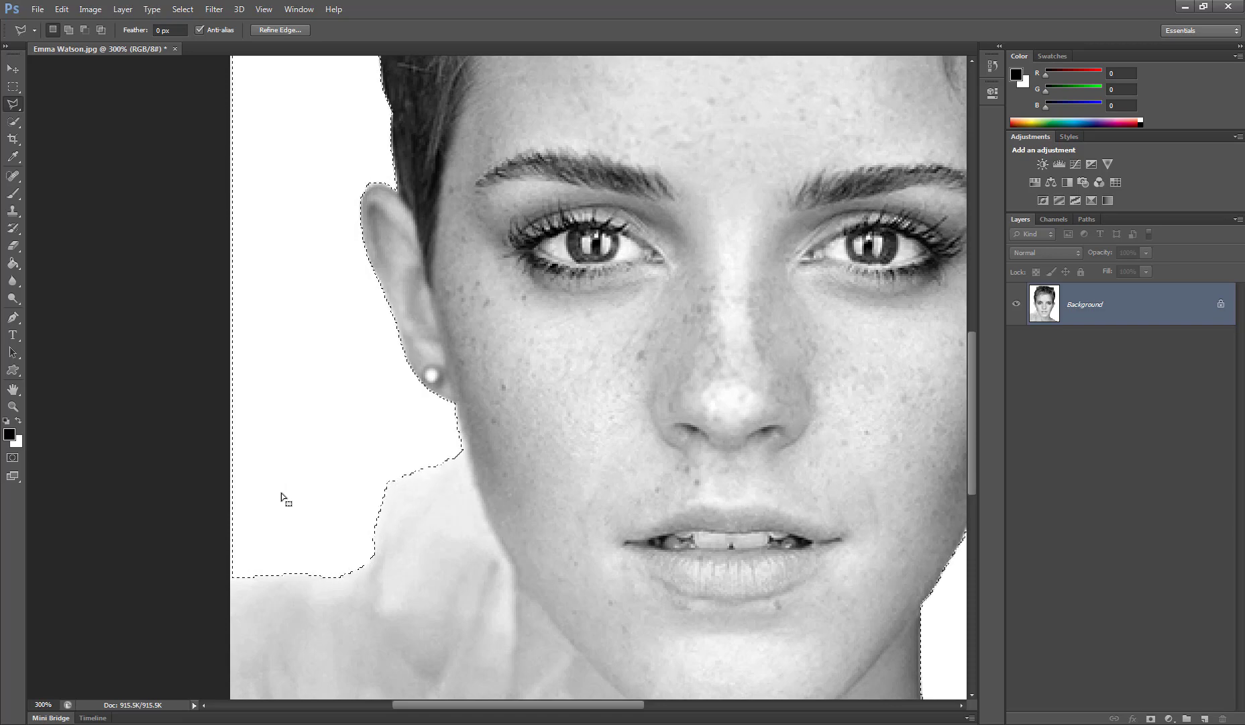
pyautogui.hotkey('ctrl', 'd')
pyautogui.hotkey('ctrl', '0')
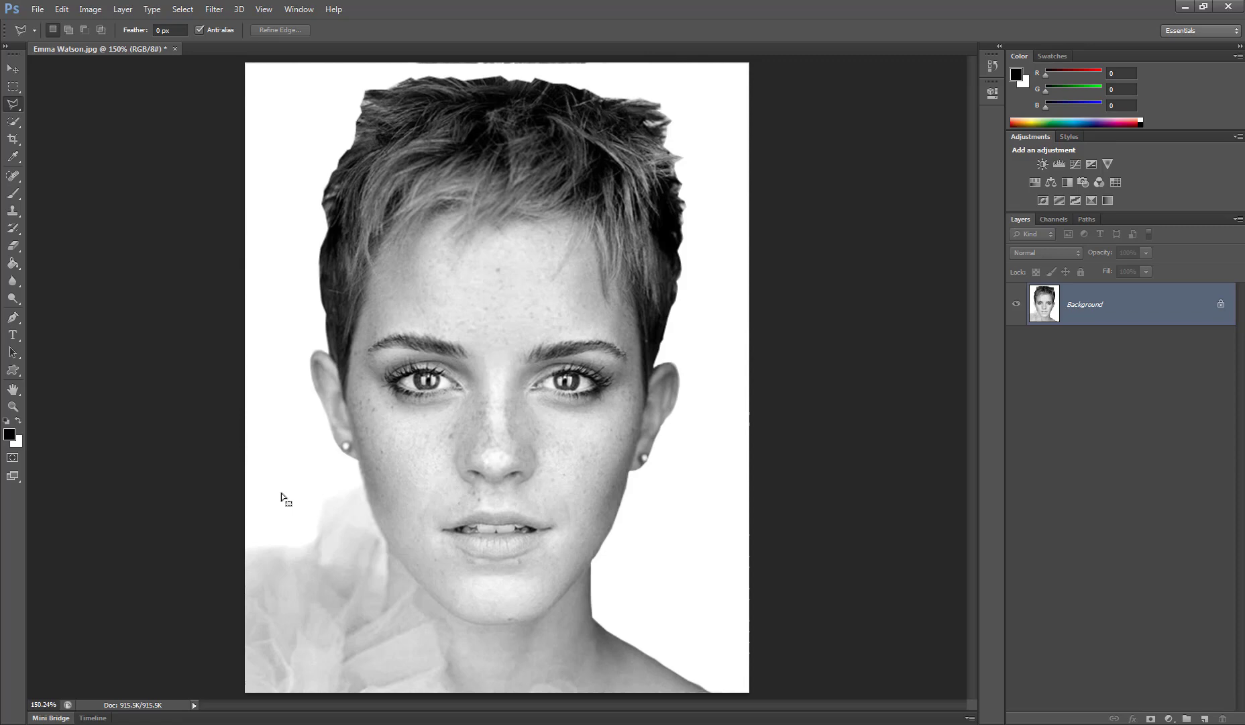
# Step: Duplicate the photo layer and apply a Halftone Pattern filter to the copy with size 1, contrast 10 and the Dot pattern type
pyautogui.hotkey('ctrl', 'j')
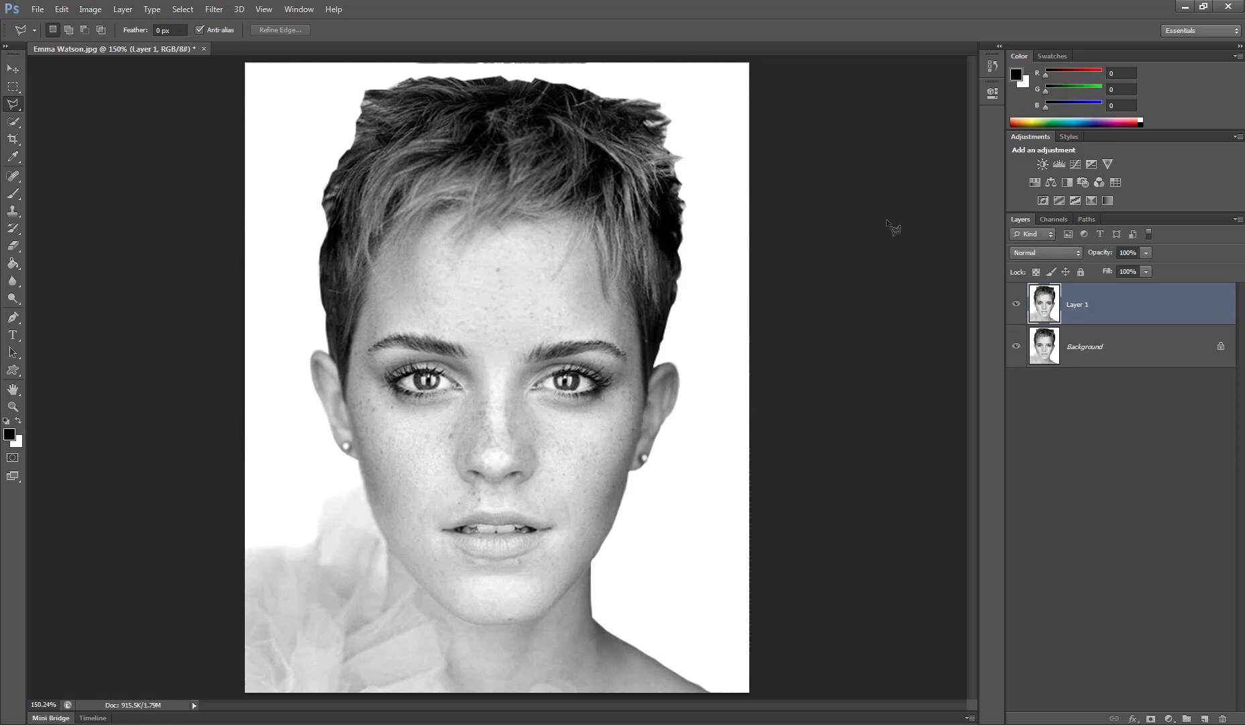
pyautogui.click(214, 9)
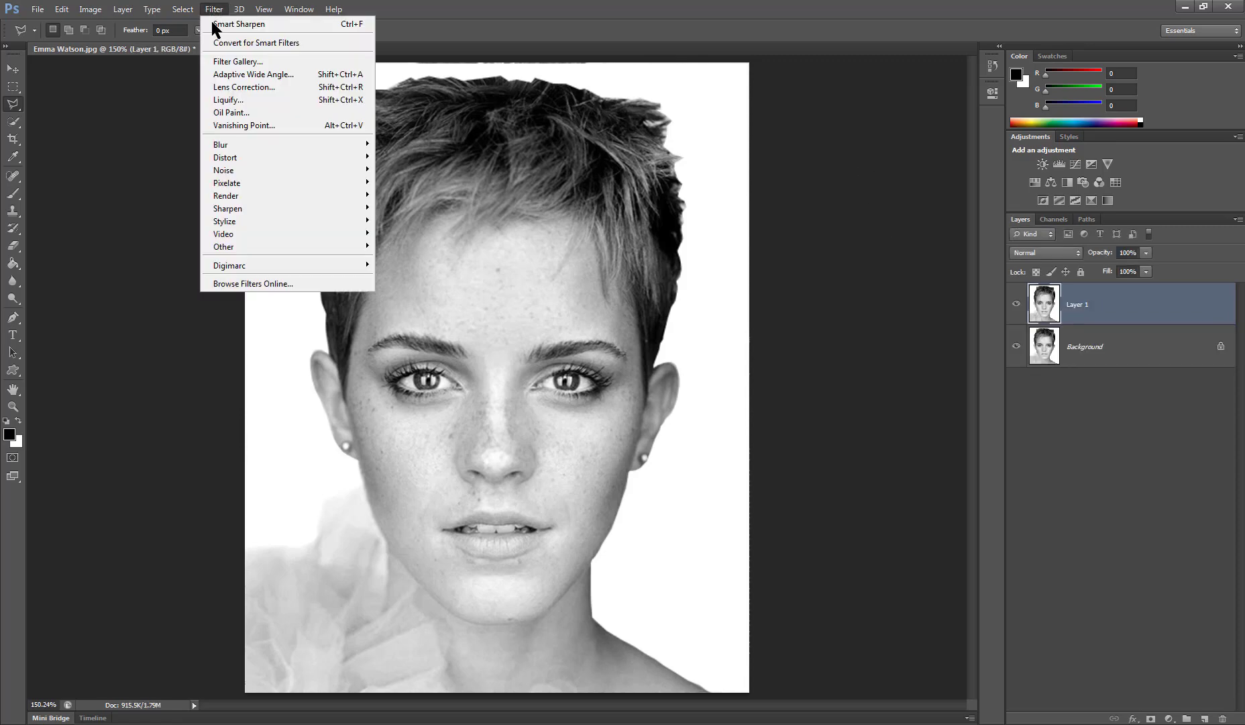
pyautogui.click(246, 62)
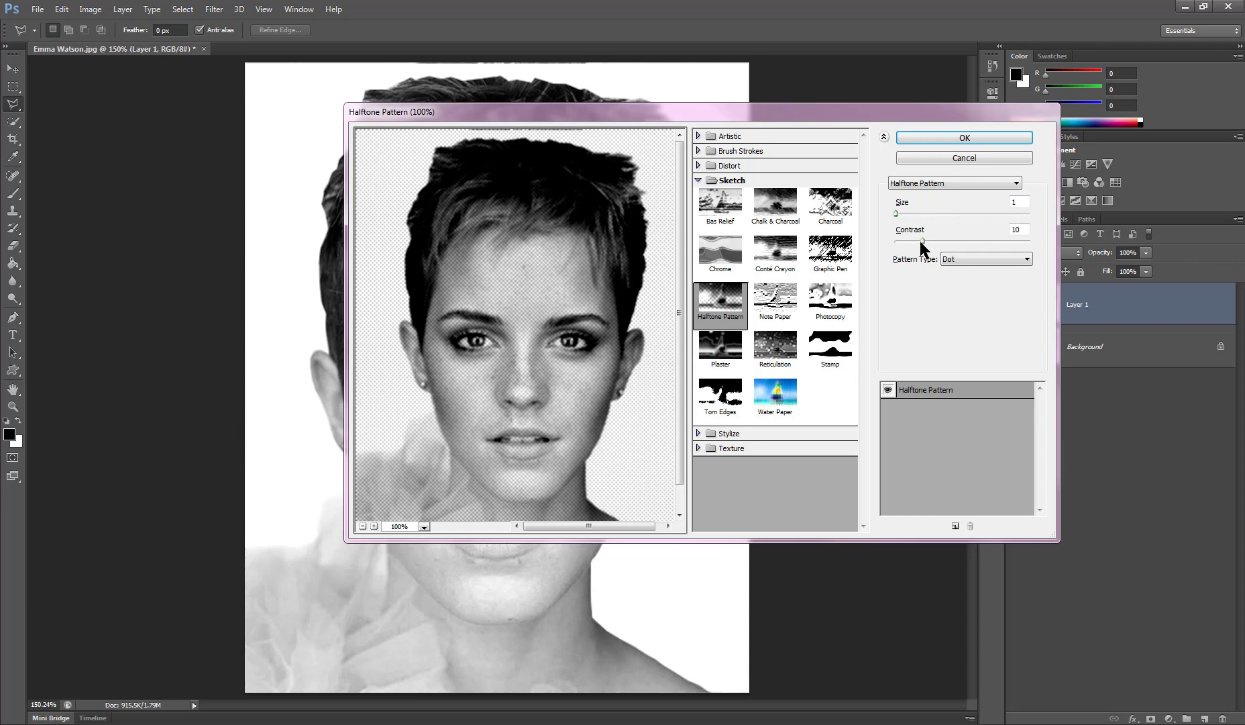
pyautogui.moveTo(920, 241)
pyautogui.mouseDown()
pyautogui.moveTo(981, 239)
pyautogui.moveTo(895, 253)
pyautogui.moveTo(978, 243)
pyautogui.moveTo(922, 245)
pyautogui.mouseUp()
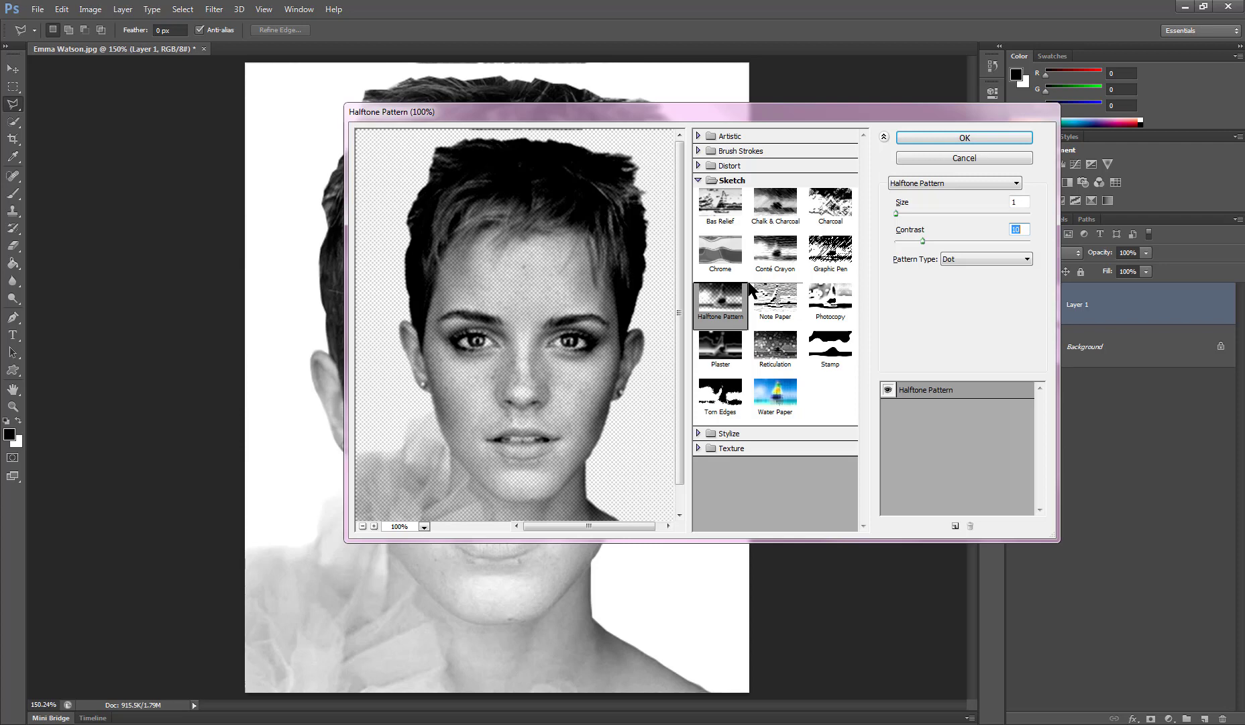
pyautogui.click(955, 139)
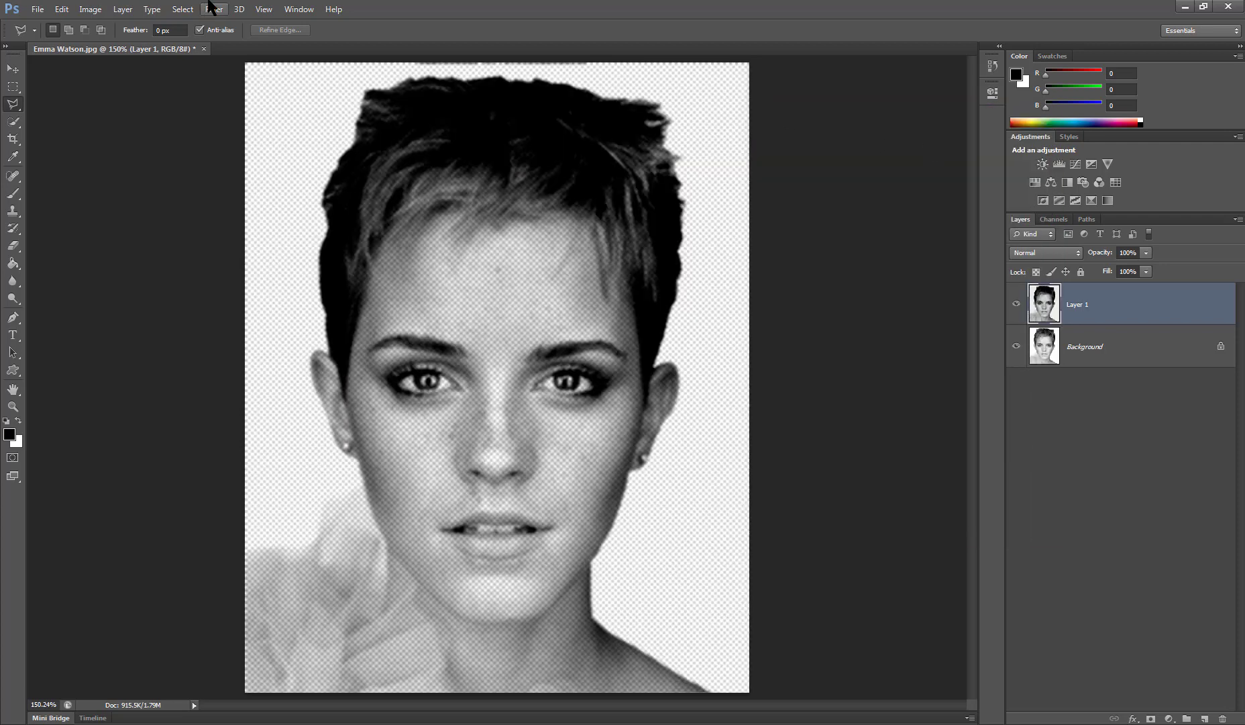
# Step: Apply Smart Sharpen to the halftone layer with amount 500%, radius 0.9 px, Gaussian Blur removal and More Accurate enabled
pyautogui.click(212, 10)
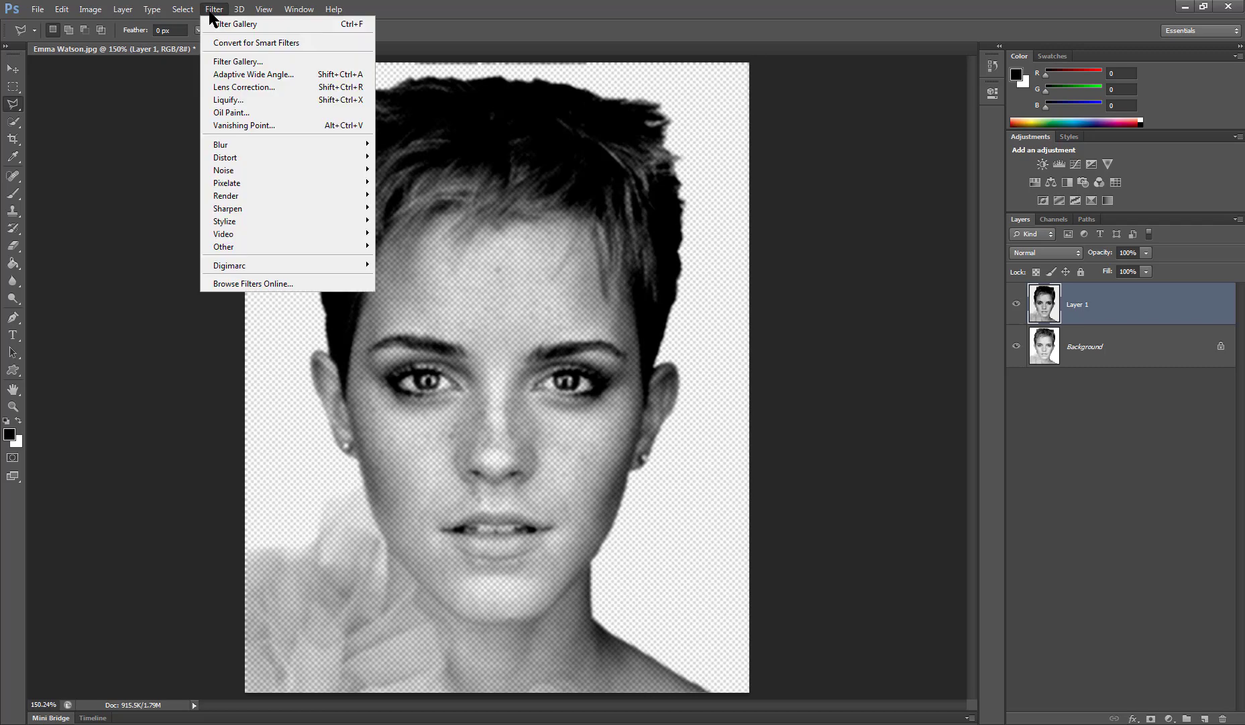
pyautogui.moveTo(251, 210)
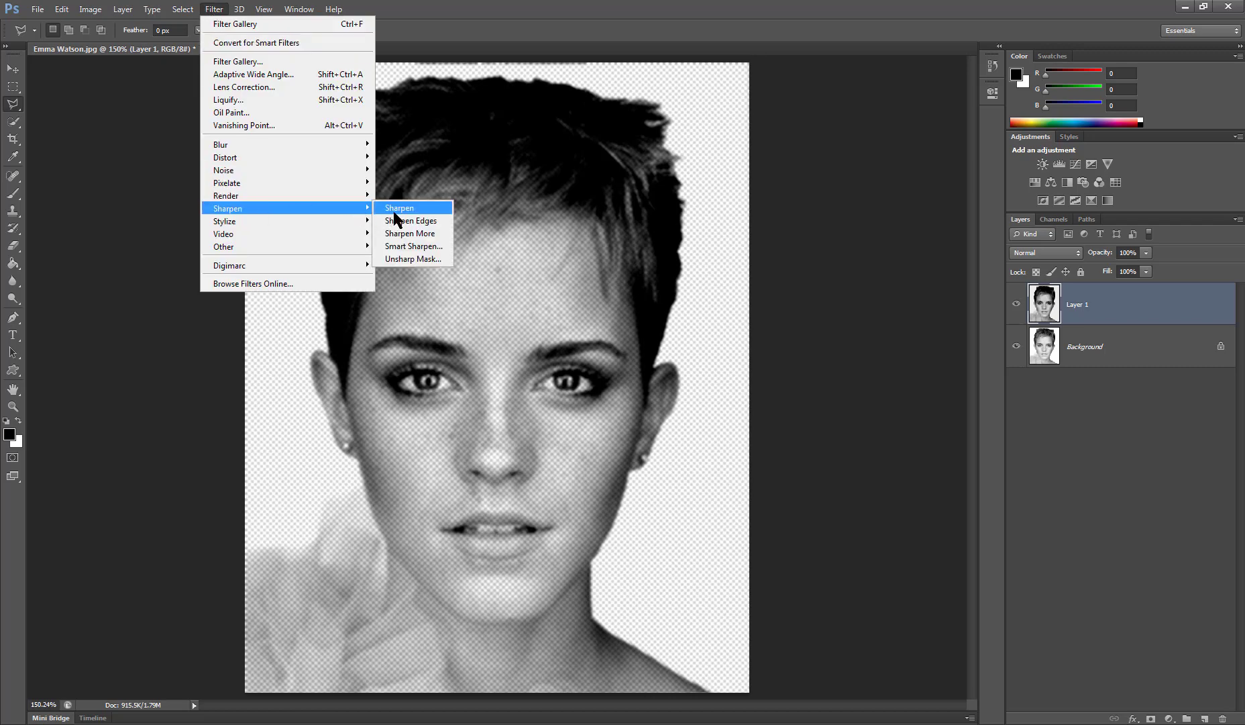
pyautogui.click(417, 252)
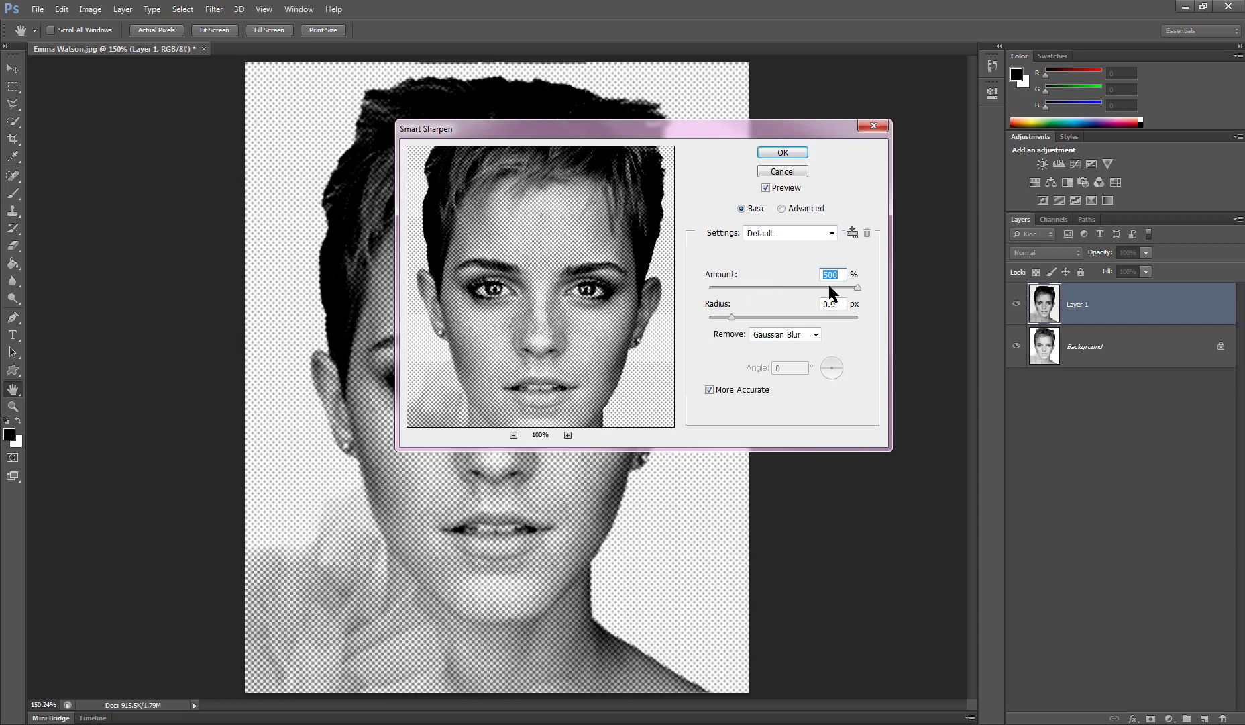
pyautogui.click(735, 316)
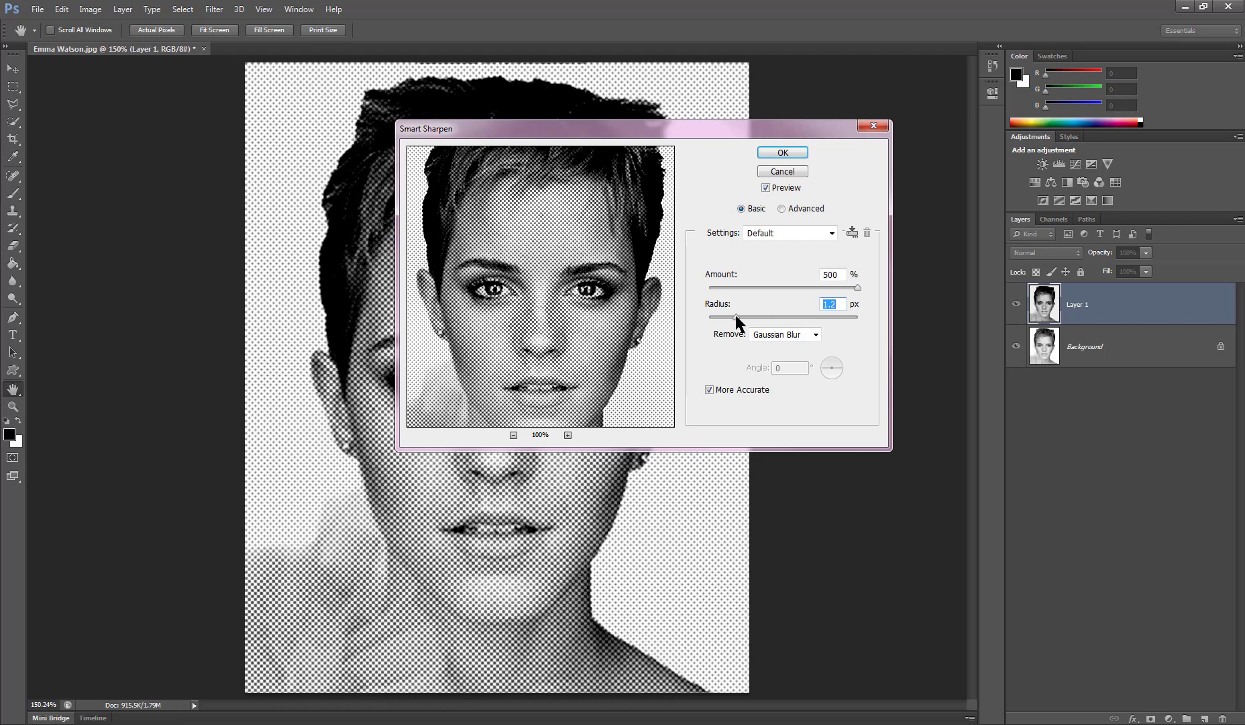
pyautogui.moveTo(736, 316); pyautogui.dragTo(737, 316)
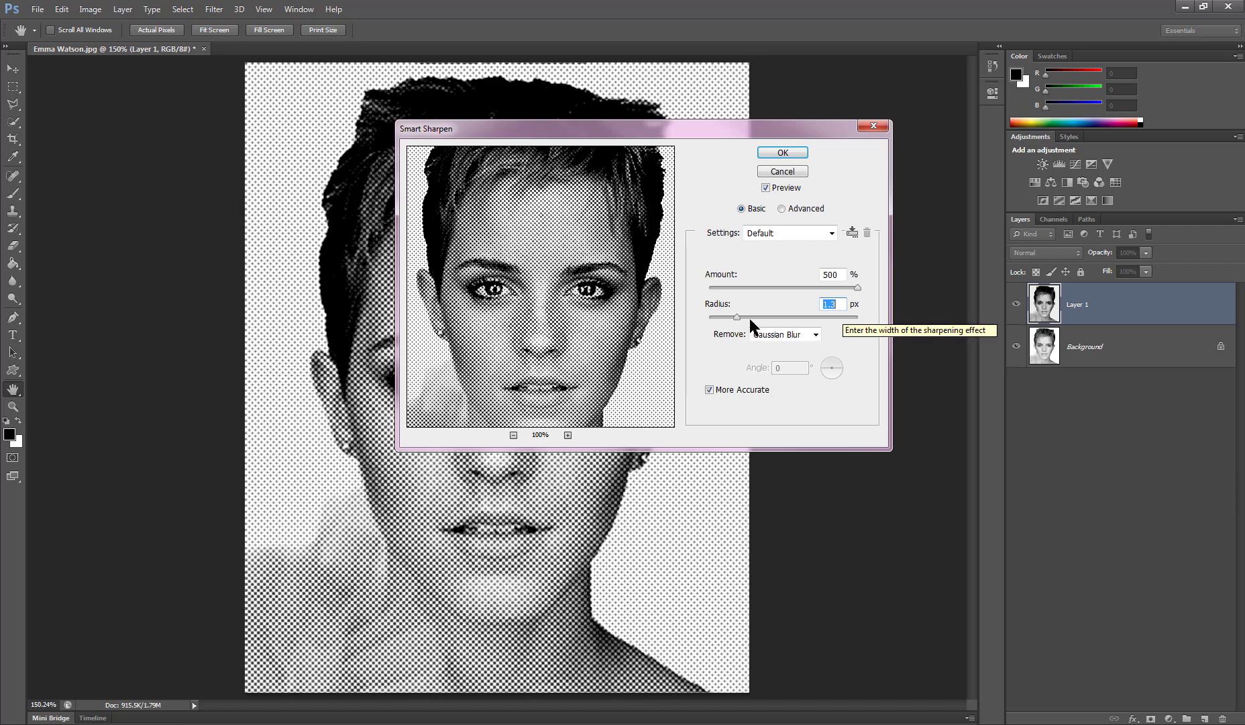
pyautogui.moveTo(736, 316)
pyautogui.mouseDown()
pyautogui.moveTo(723, 324)
pyautogui.moveTo(732, 318)
pyautogui.mouseUp()
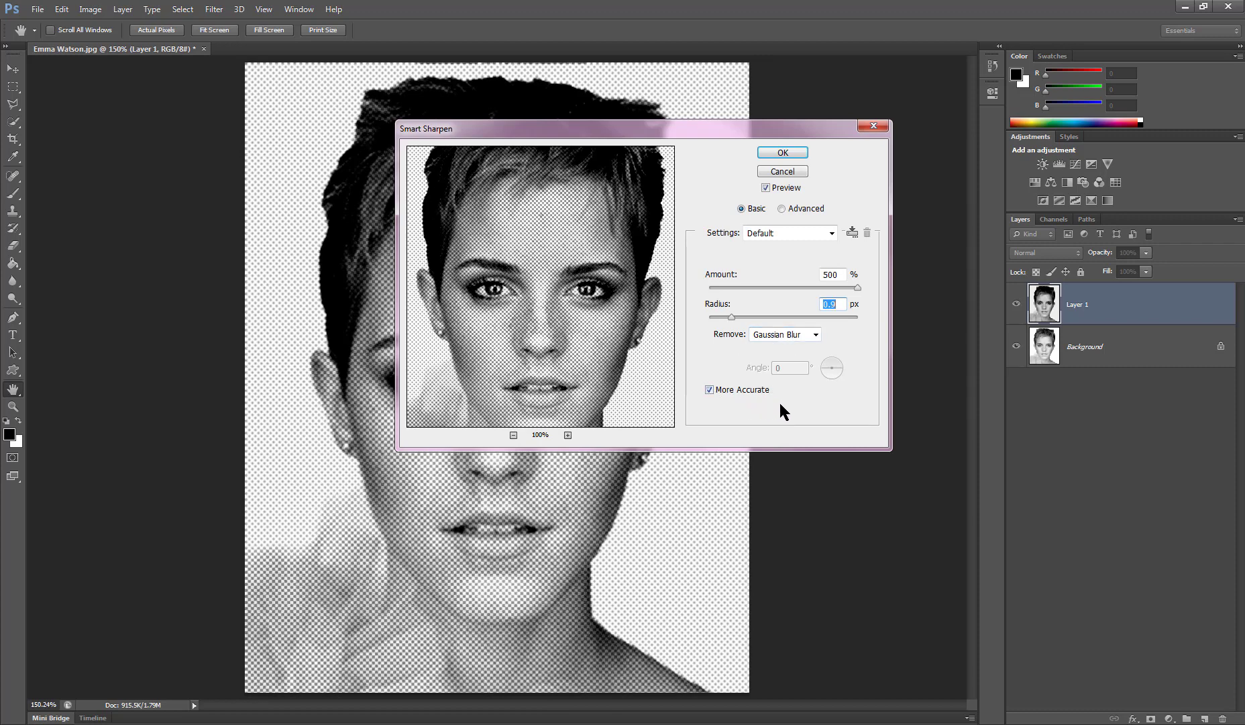
pyautogui.click(782, 153)
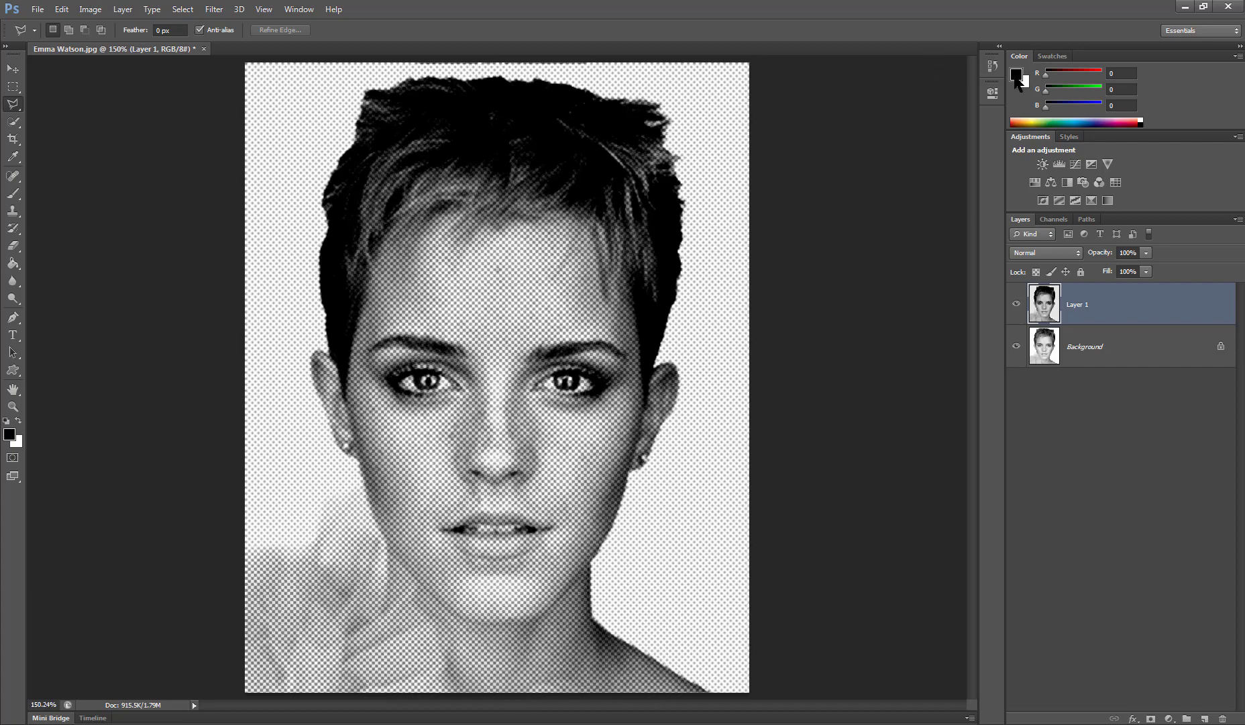
# Step: Set the halftone layer's blend mode to Multiply and add a new empty layer directly beneath it, leaving the new layer selected
pyautogui.click(1051, 252)
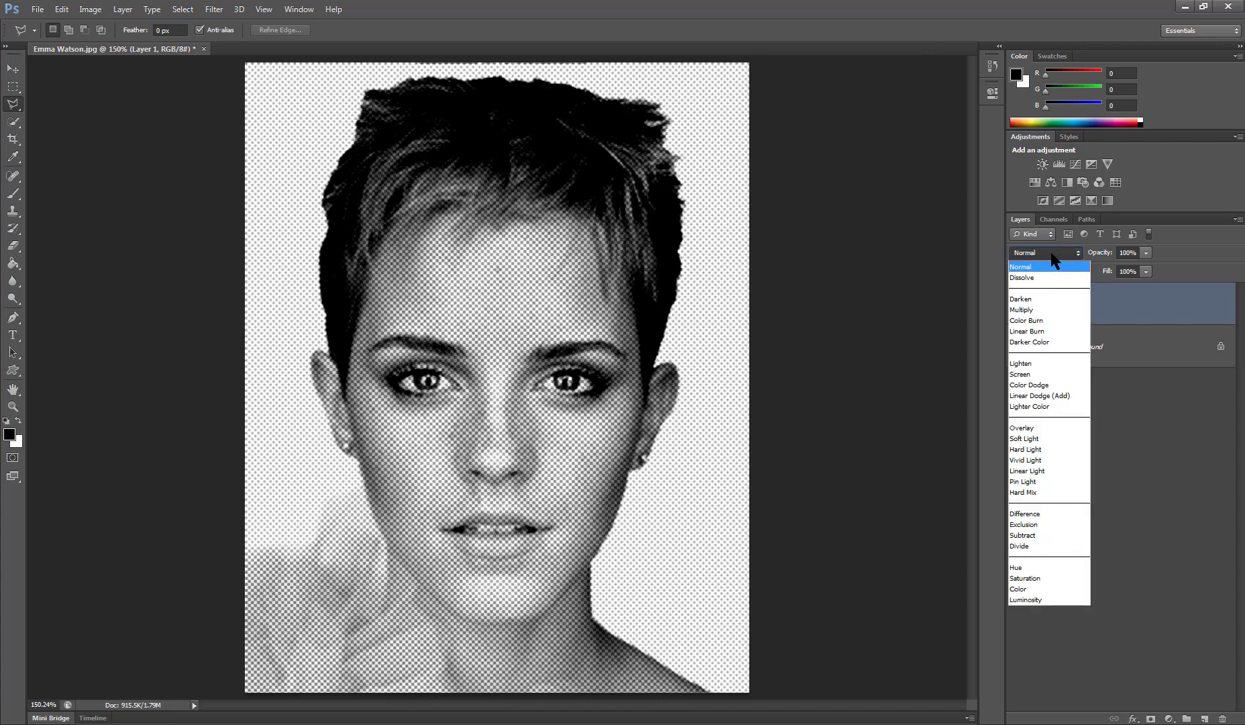
pyautogui.click(1022, 310)
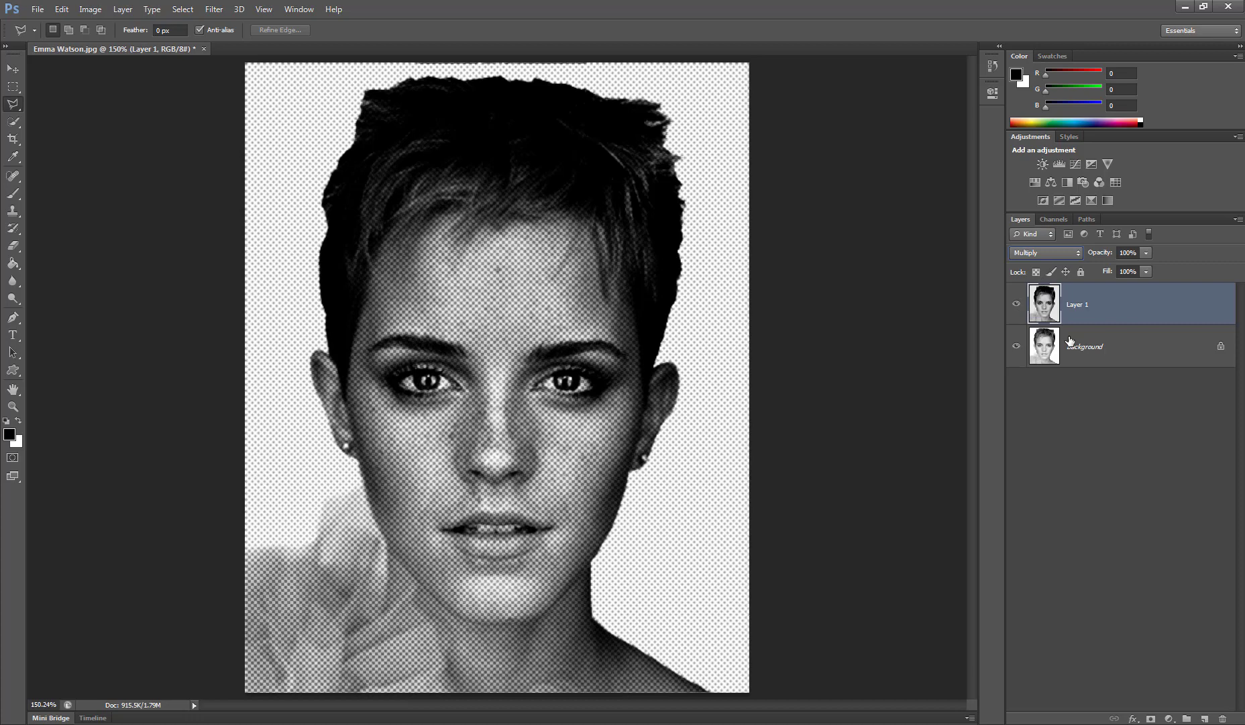
pyautogui.click(1205, 718)
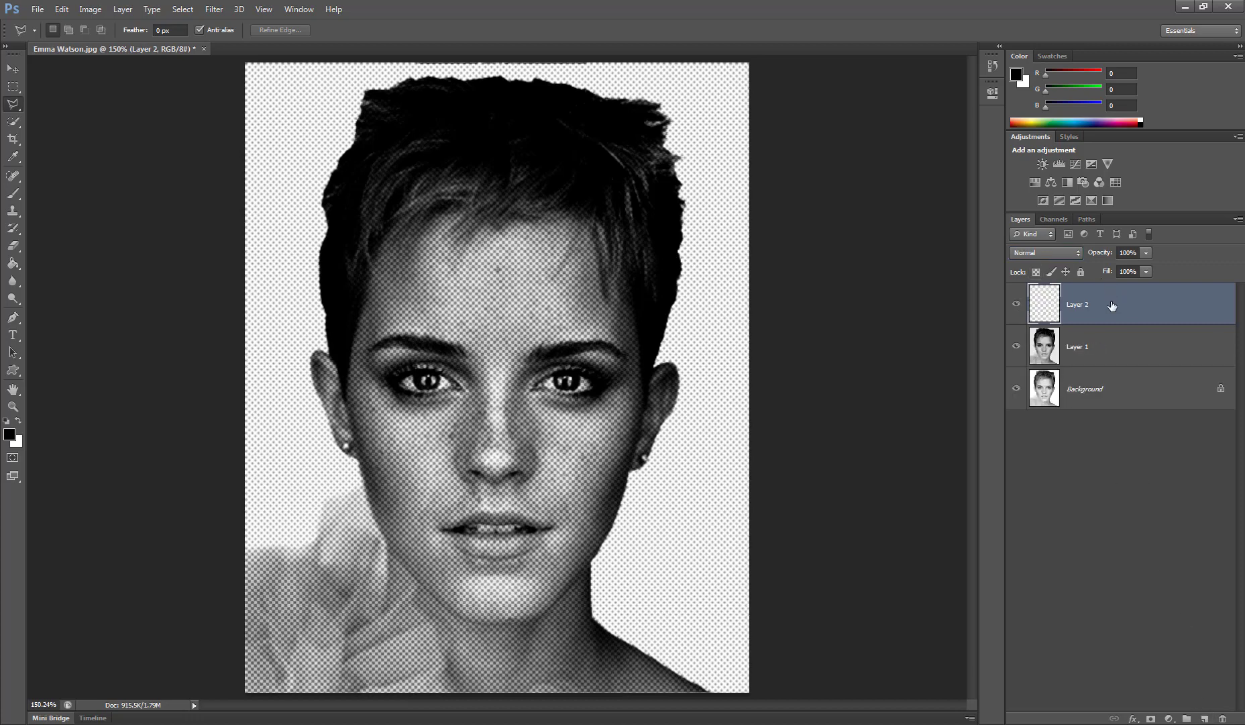
pyautogui.moveTo(1117, 305); pyautogui.dragTo(1109, 353)
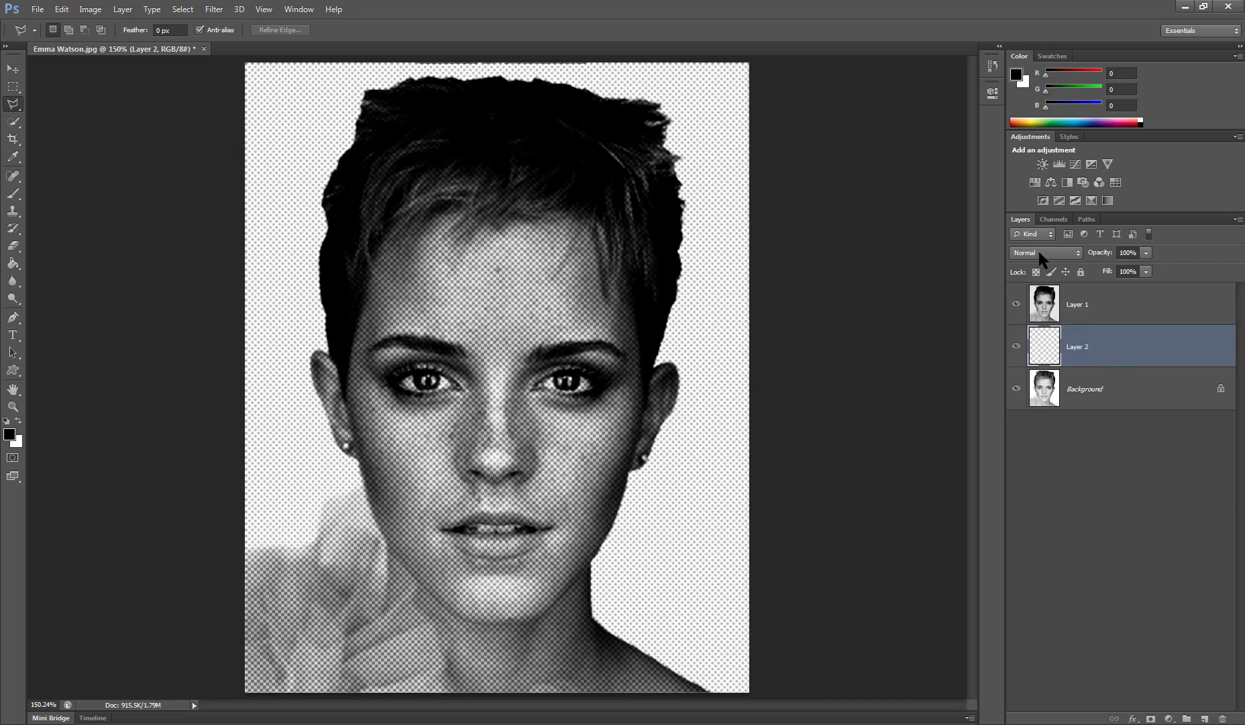
pyautogui.click(1092, 310)
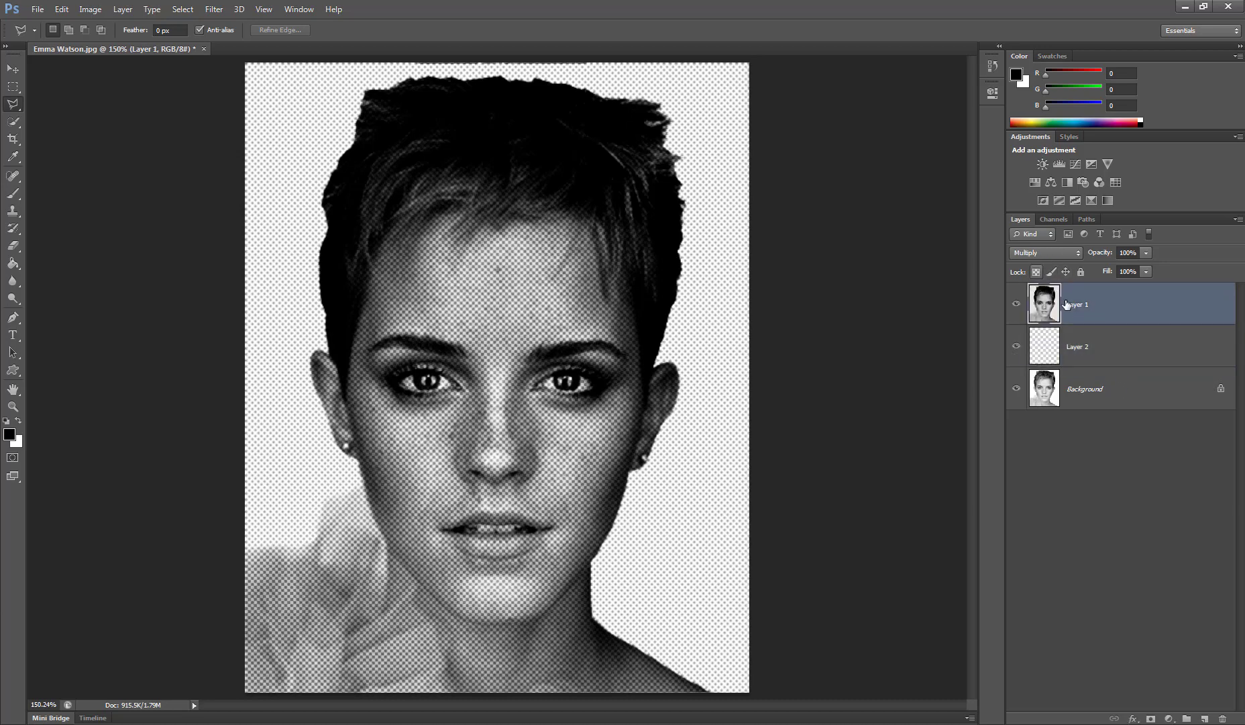
pyautogui.click(1110, 355)
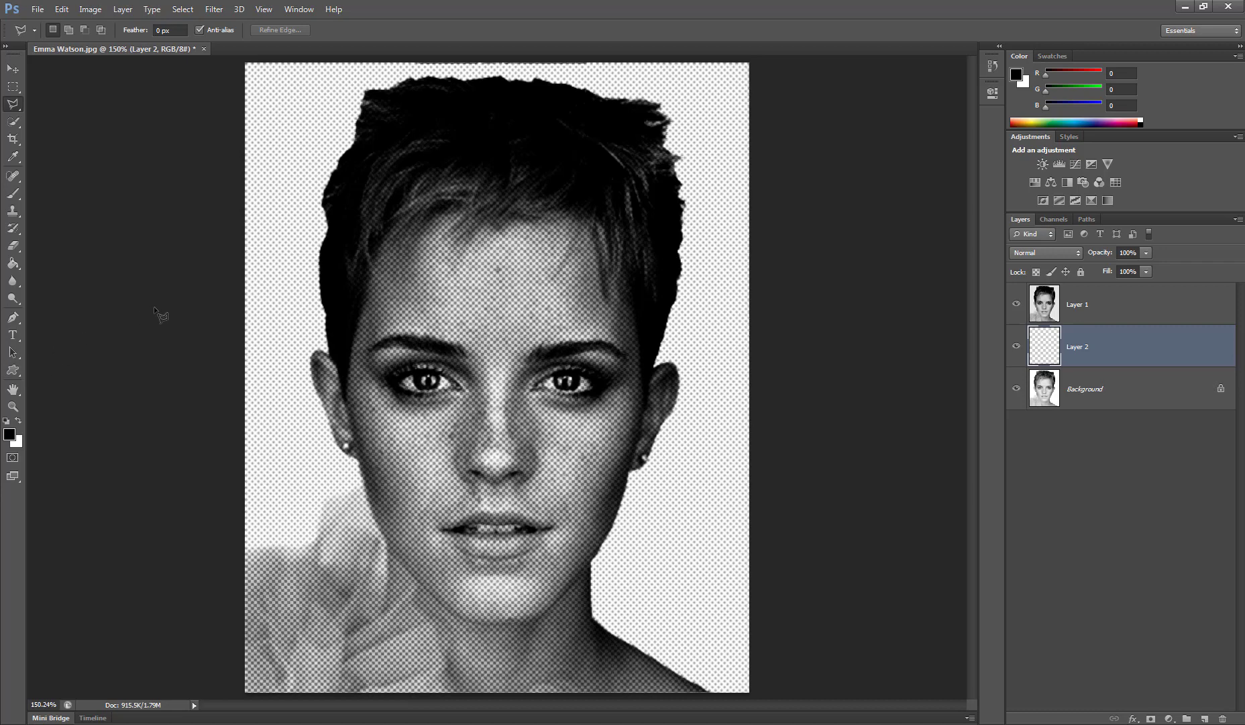
# Step: Set the foreground colour to a light pink with RGB values 247, 163, 208, dismissing the chat notification
pyautogui.click(10, 436)
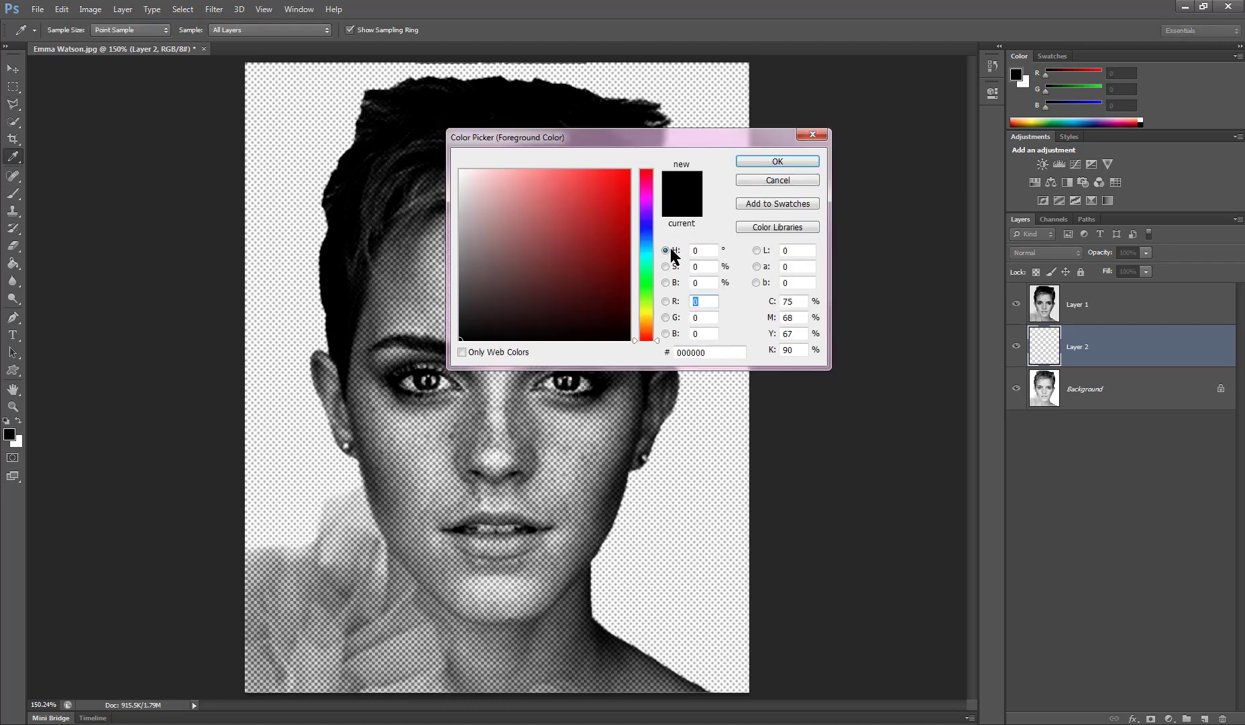
pyautogui.click(648, 198)
pyautogui.click(648, 188)
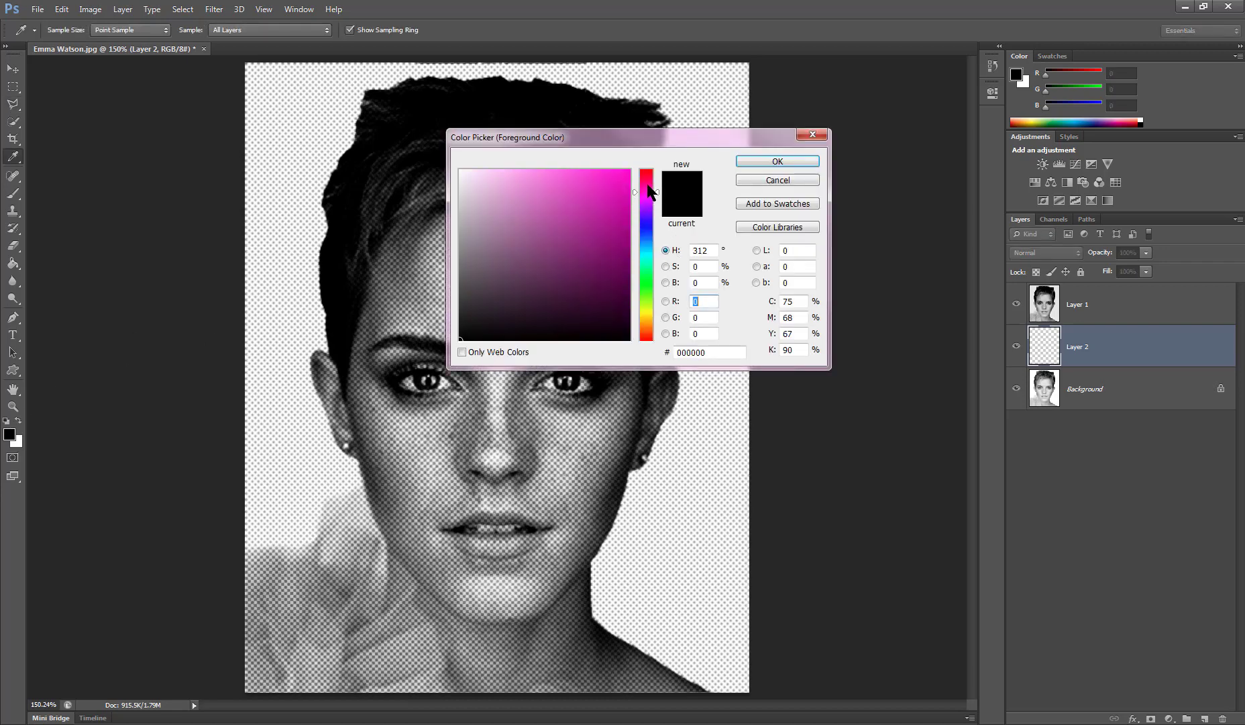
pyautogui.click(528, 174)
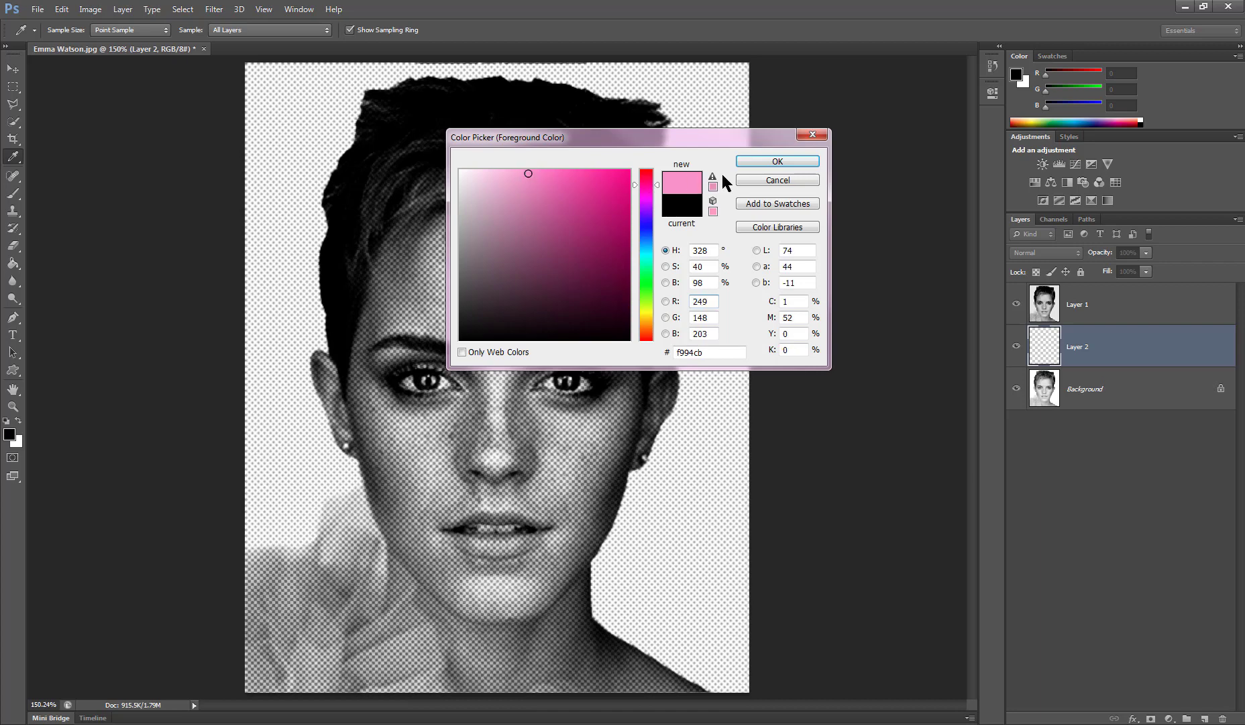
pyautogui.moveTo(528, 174); pyautogui.dragTo(524, 174)
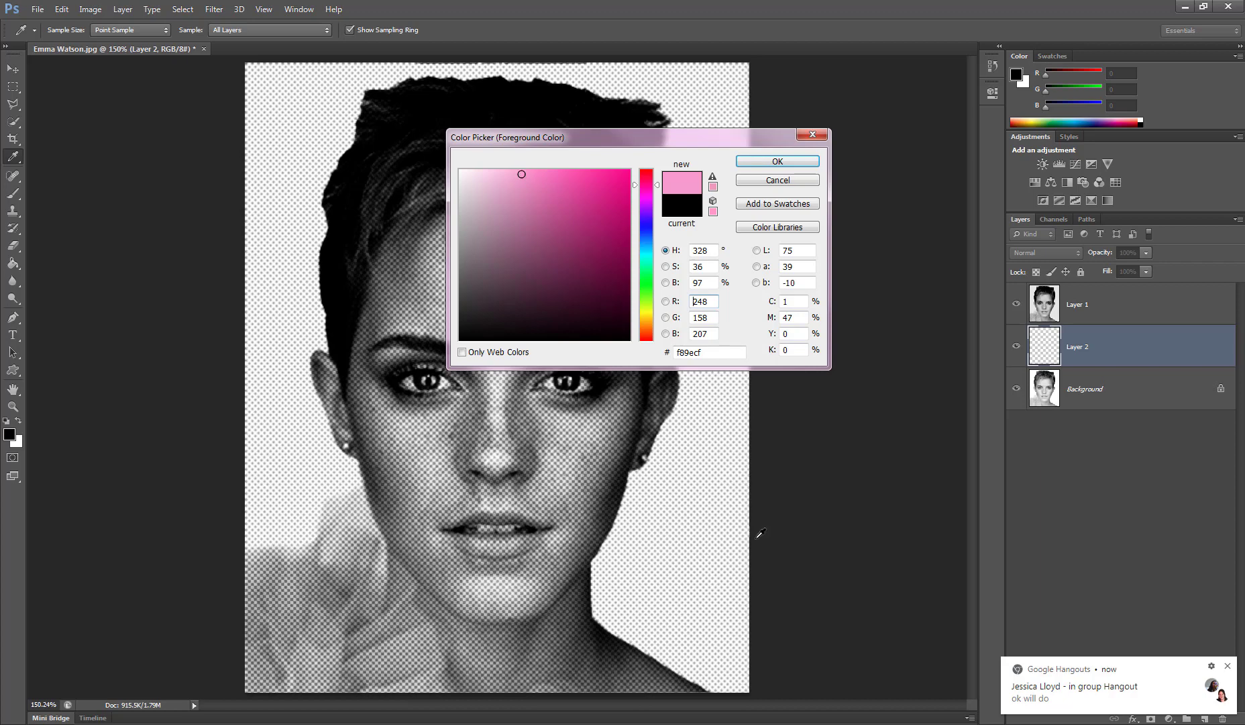
pyautogui.click(1230, 664)
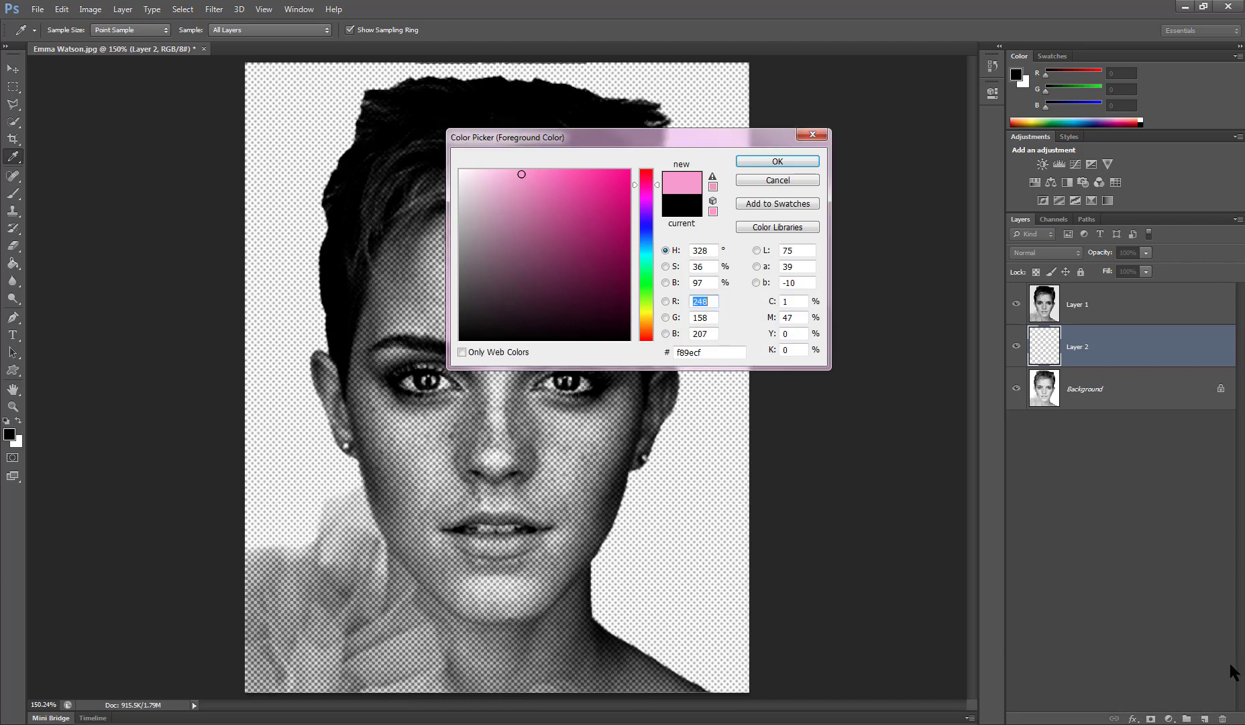
pyautogui.moveTo(522, 174); pyautogui.dragTo(515, 175)
pyautogui.click(778, 162)
pyautogui.press('l')
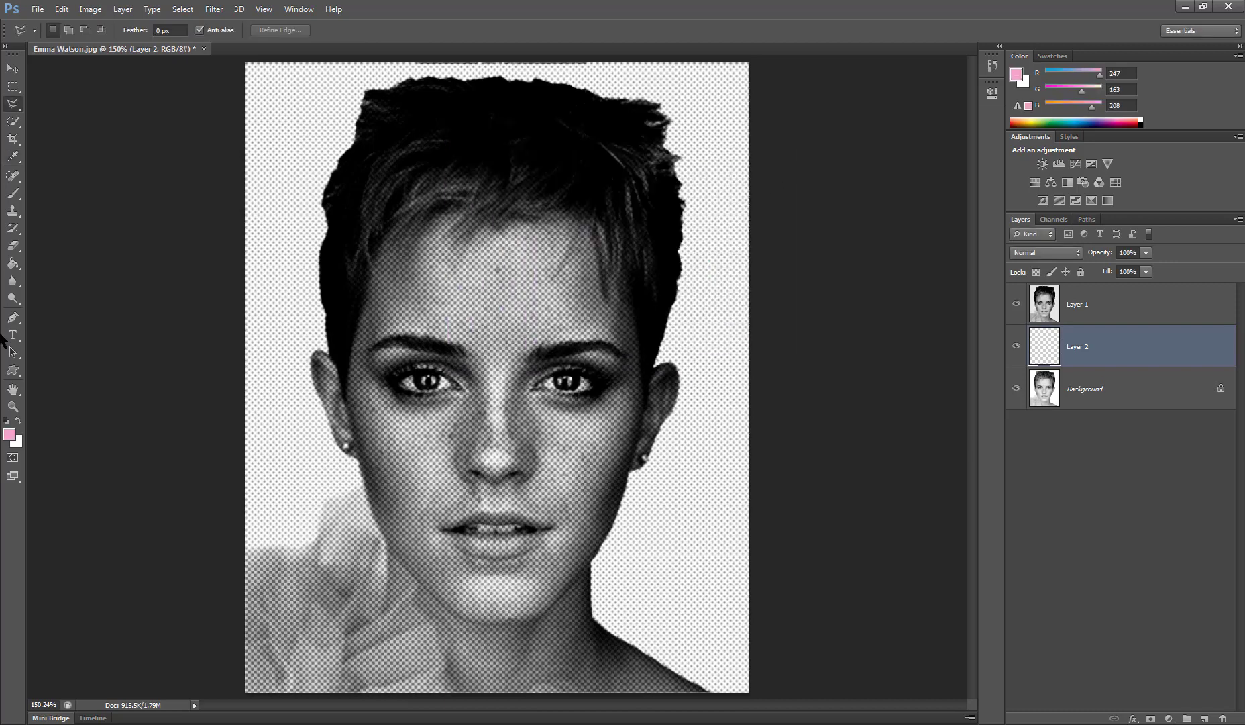
# Step: Fill the empty layer beneath the halftone with the pink foreground colour using the Paint Bucket Tool, dismissing the chat notification
pyautogui.moveTo(12, 263); pyautogui.dragTo(48, 267)
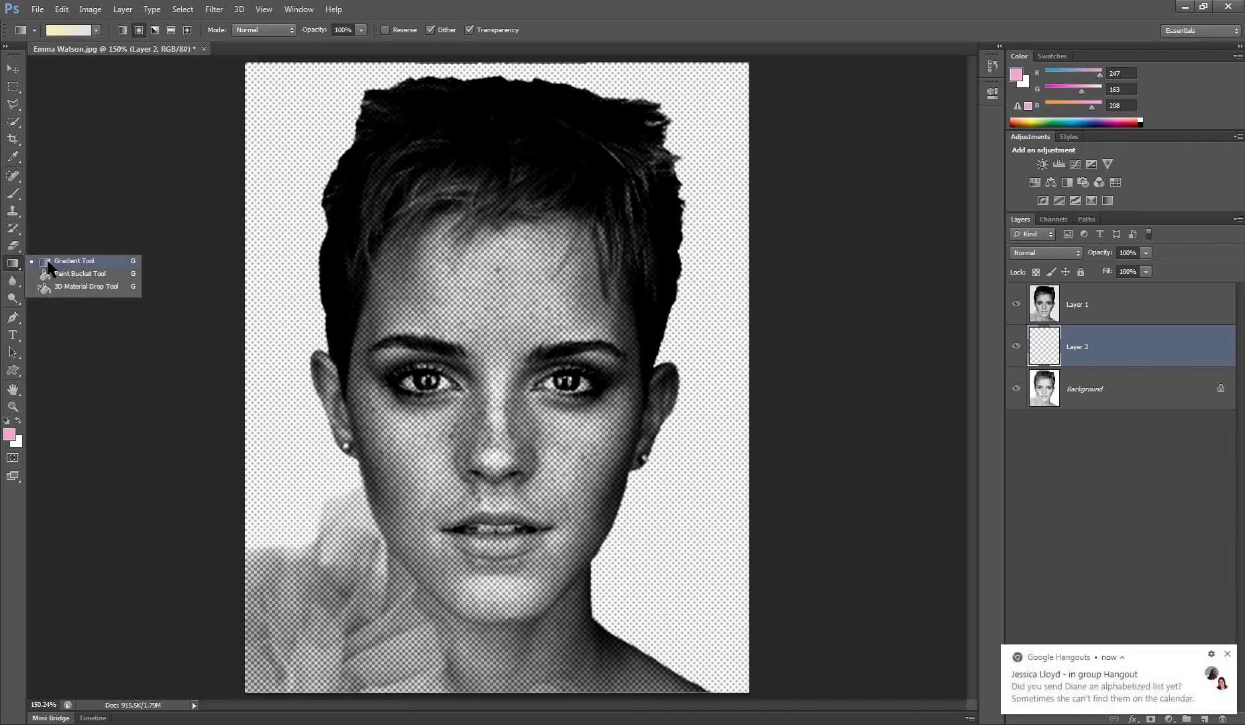
pyautogui.click(58, 275)
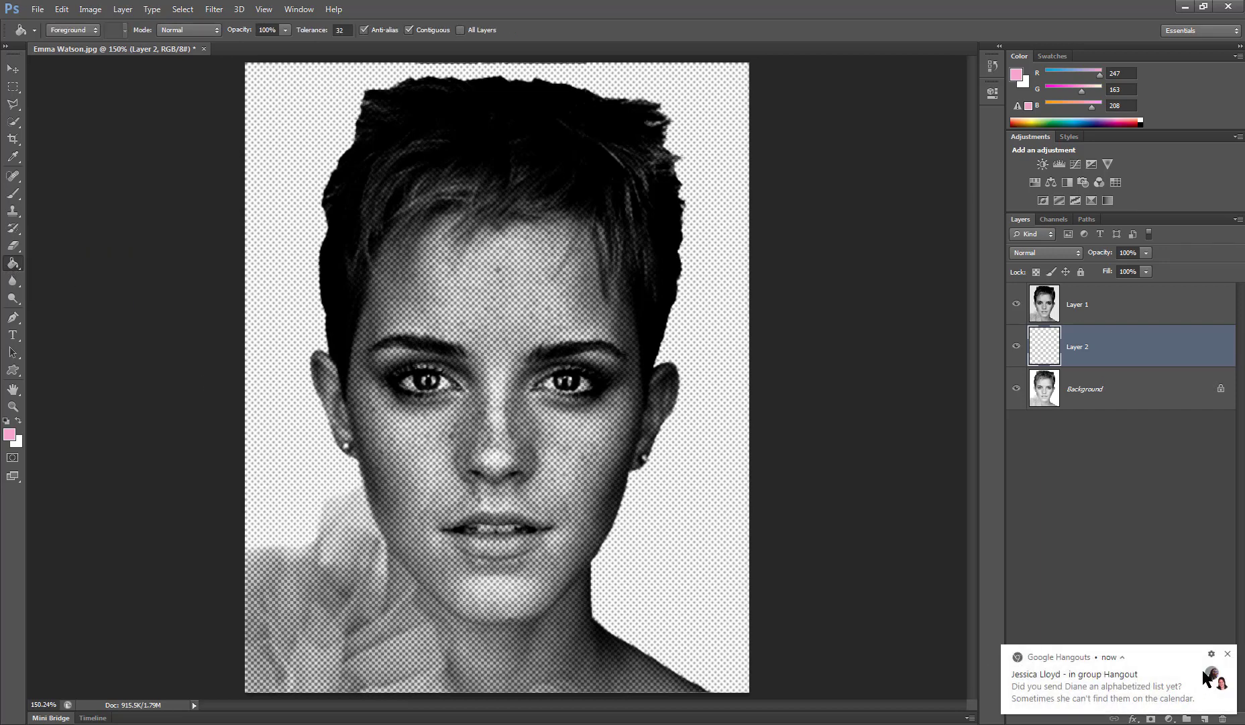
pyautogui.click(1228, 654)
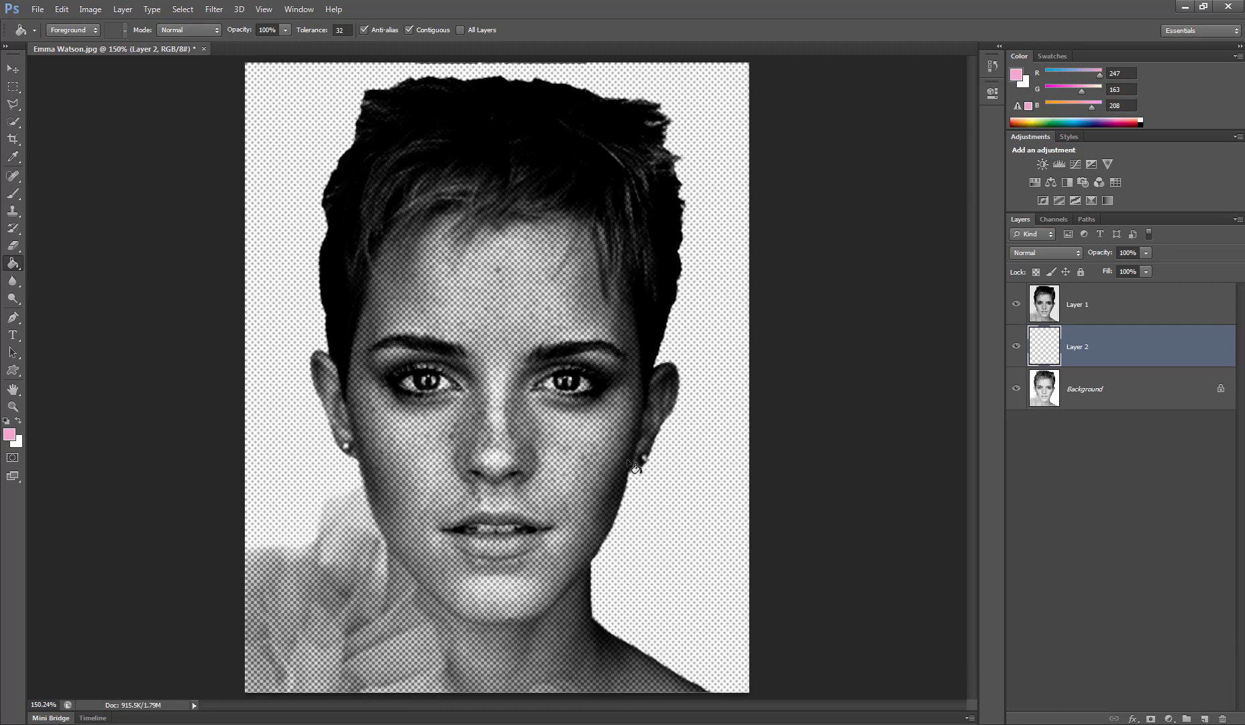
pyautogui.click(295, 246)
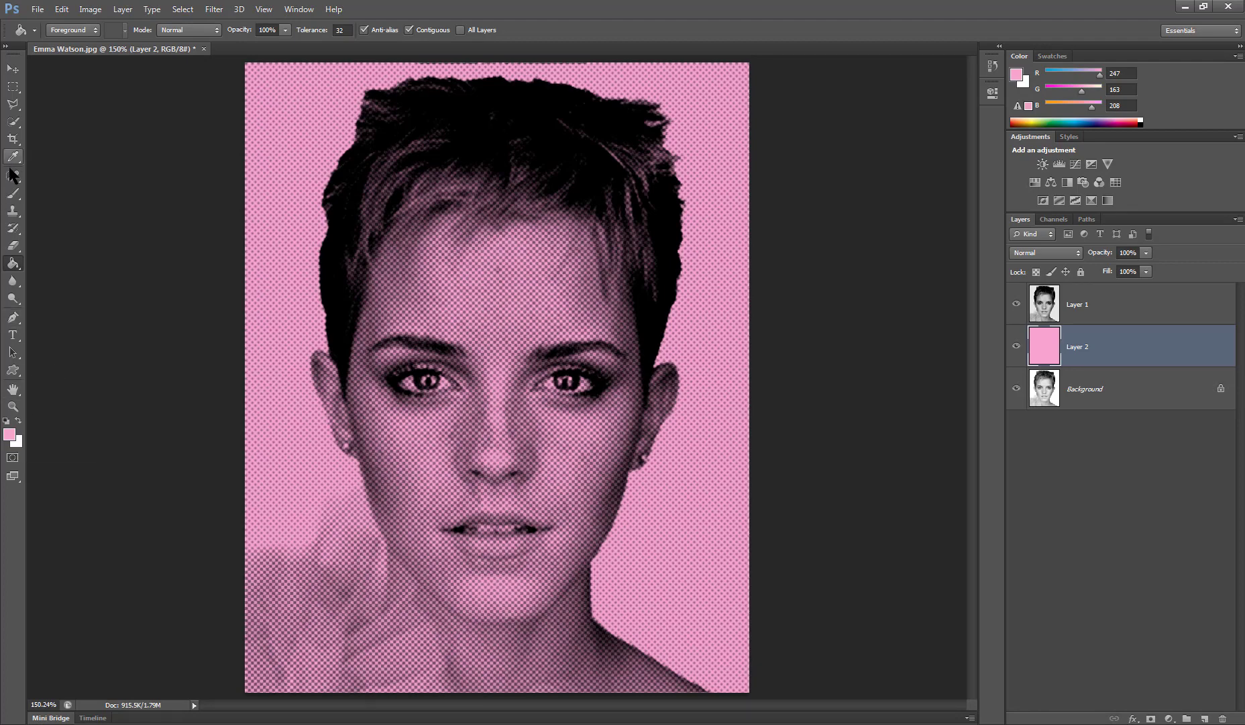
# Step: Set the Brush Tool's foreground colour to the skin tone f7ceb7, dismissing the chat notification
pyautogui.click(13, 194)
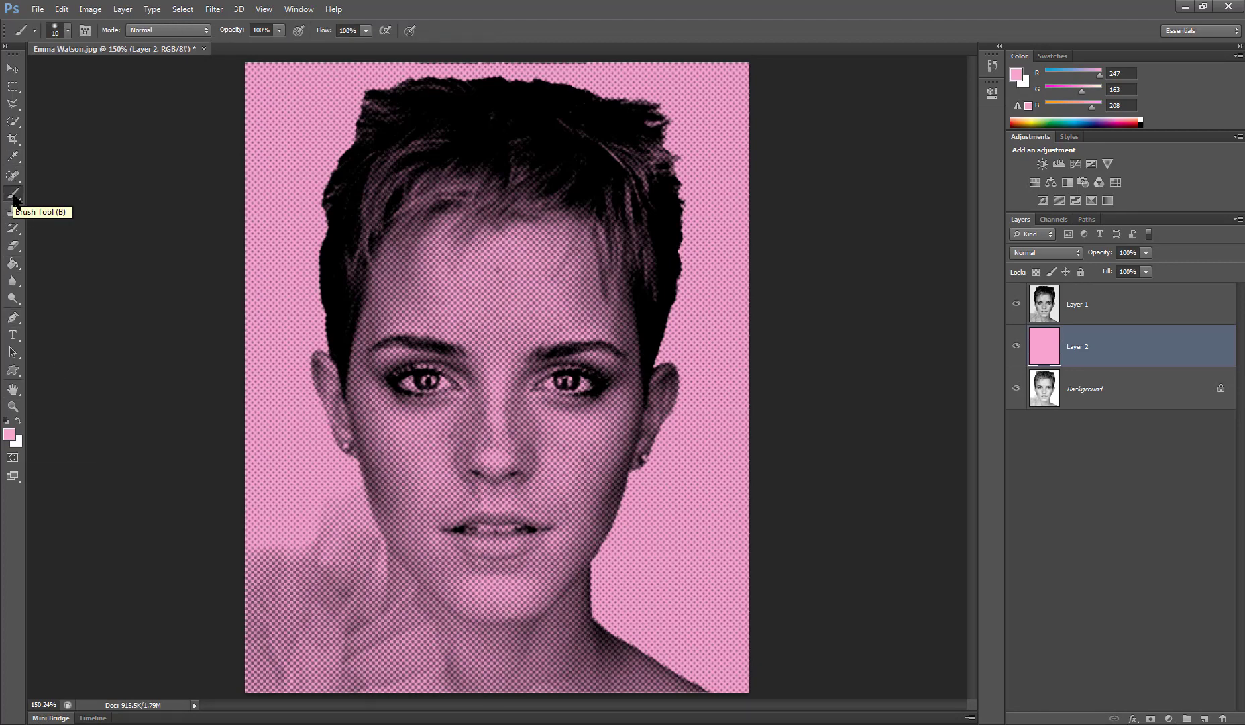
pyautogui.click(11, 435)
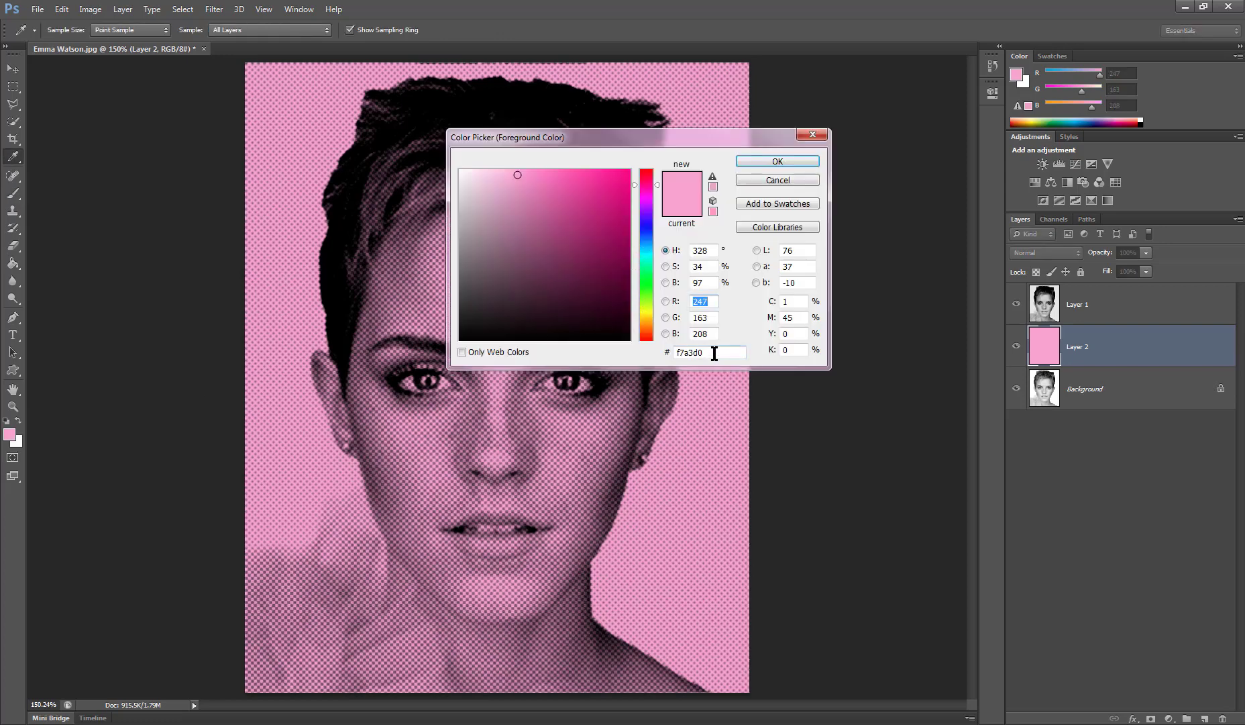
pyautogui.moveTo(714, 354); pyautogui.dragTo(667, 351)
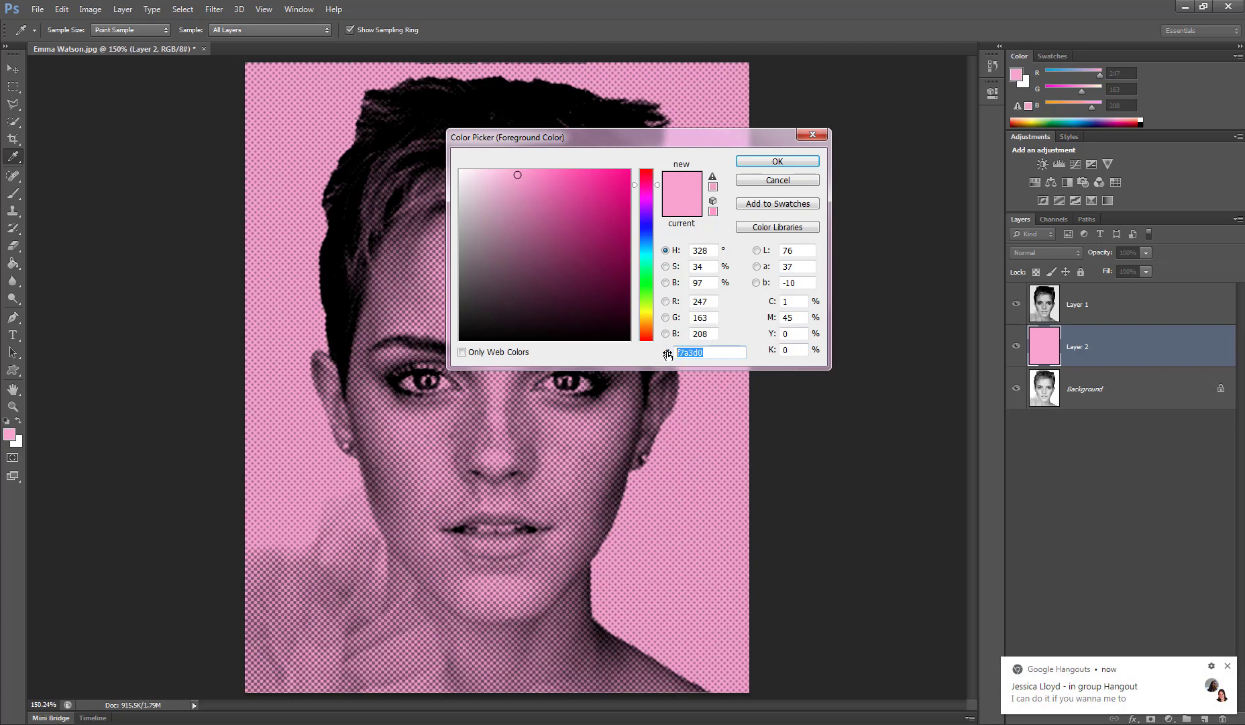
pyautogui.write('f')
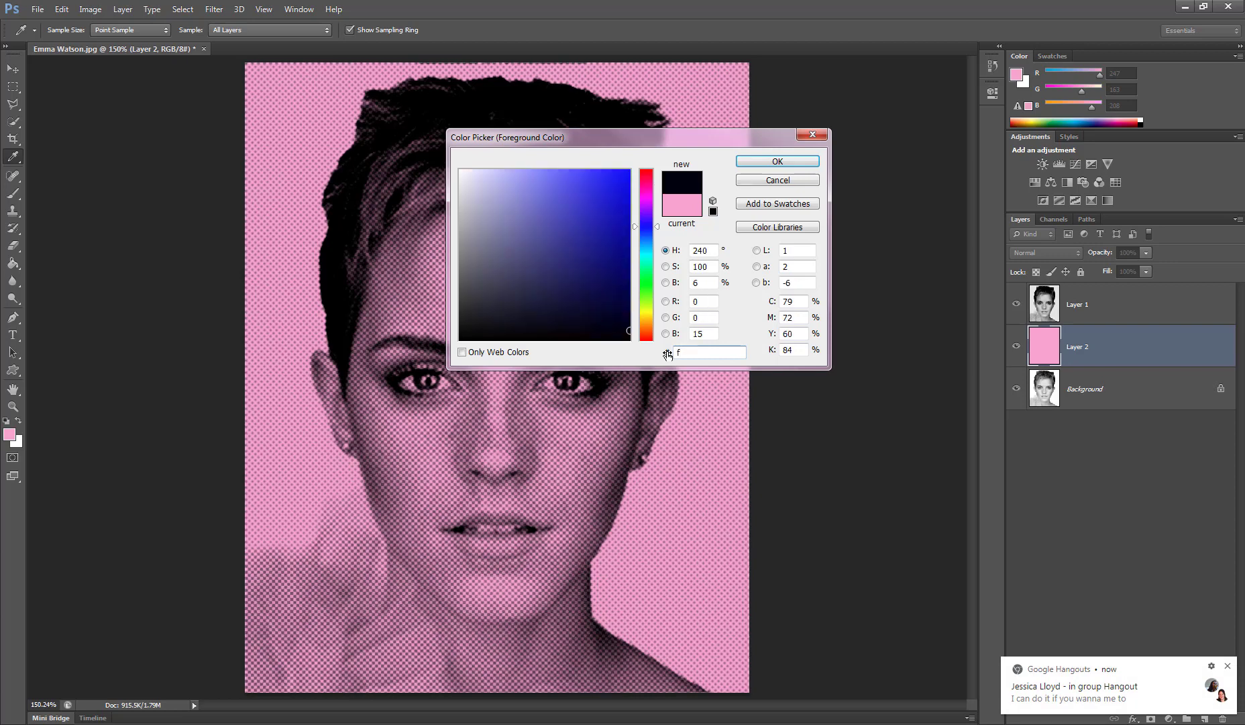
pyautogui.write('7ce')
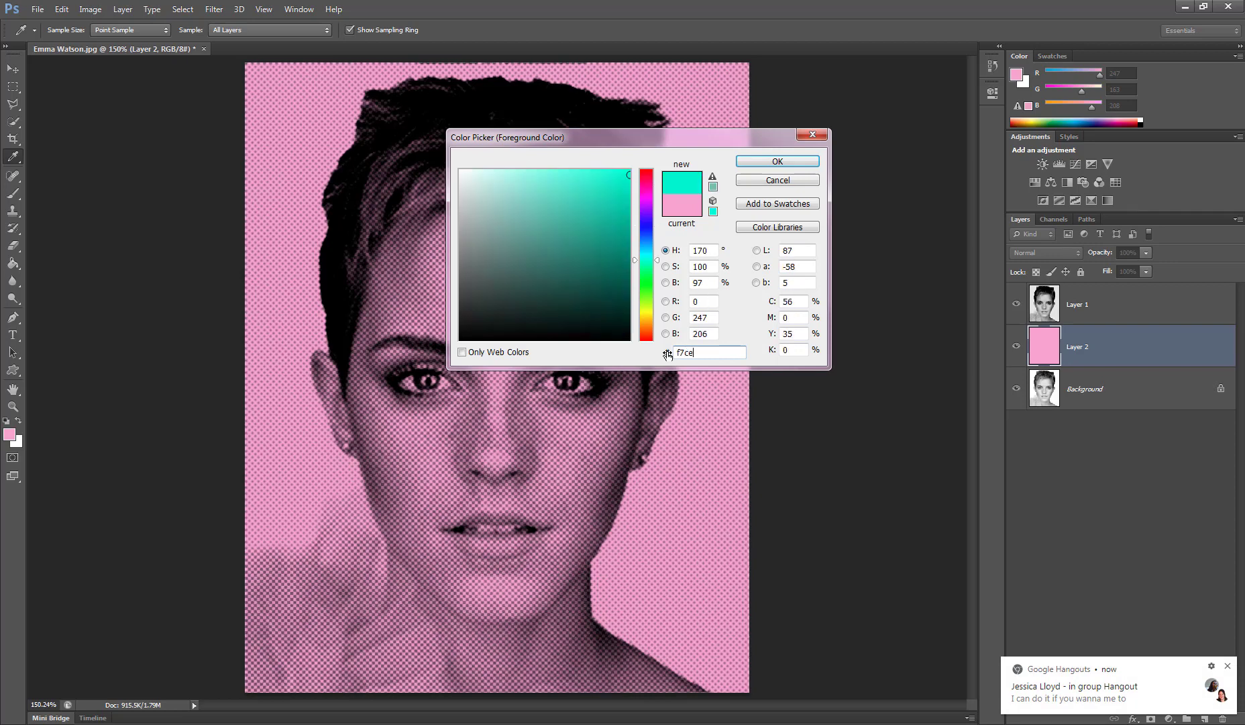
pyautogui.write('b7')
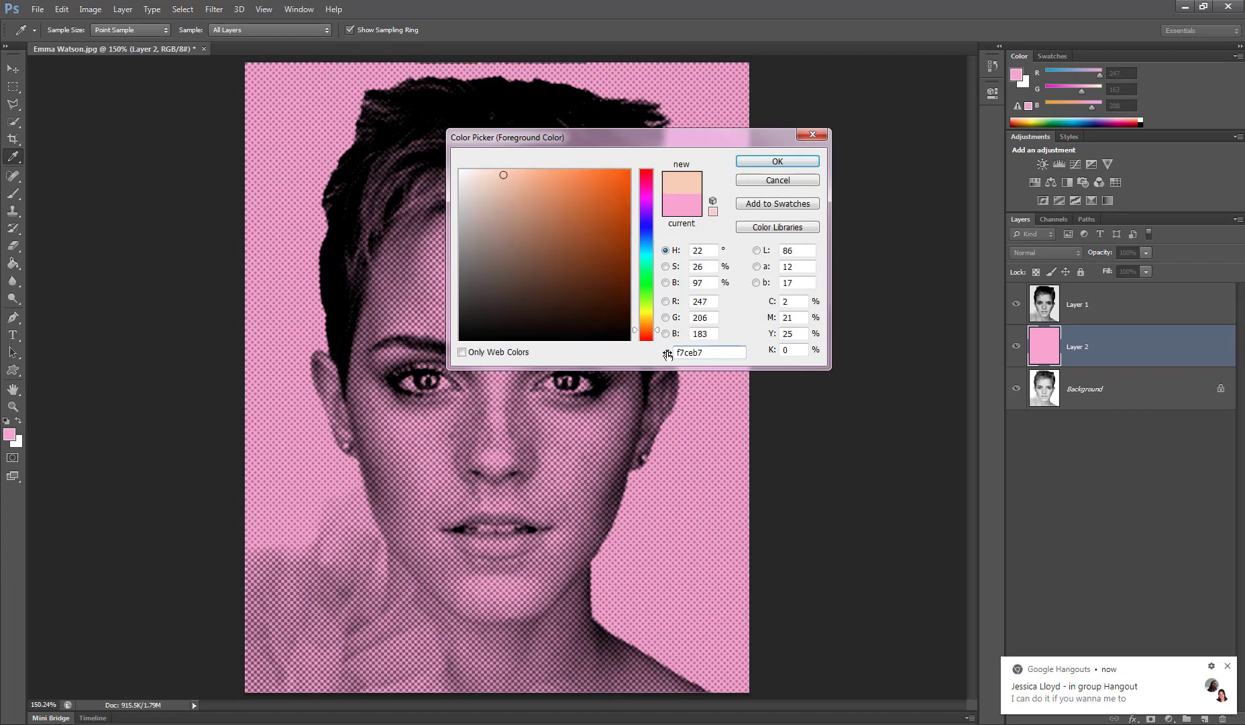
pyautogui.click(1227, 666)
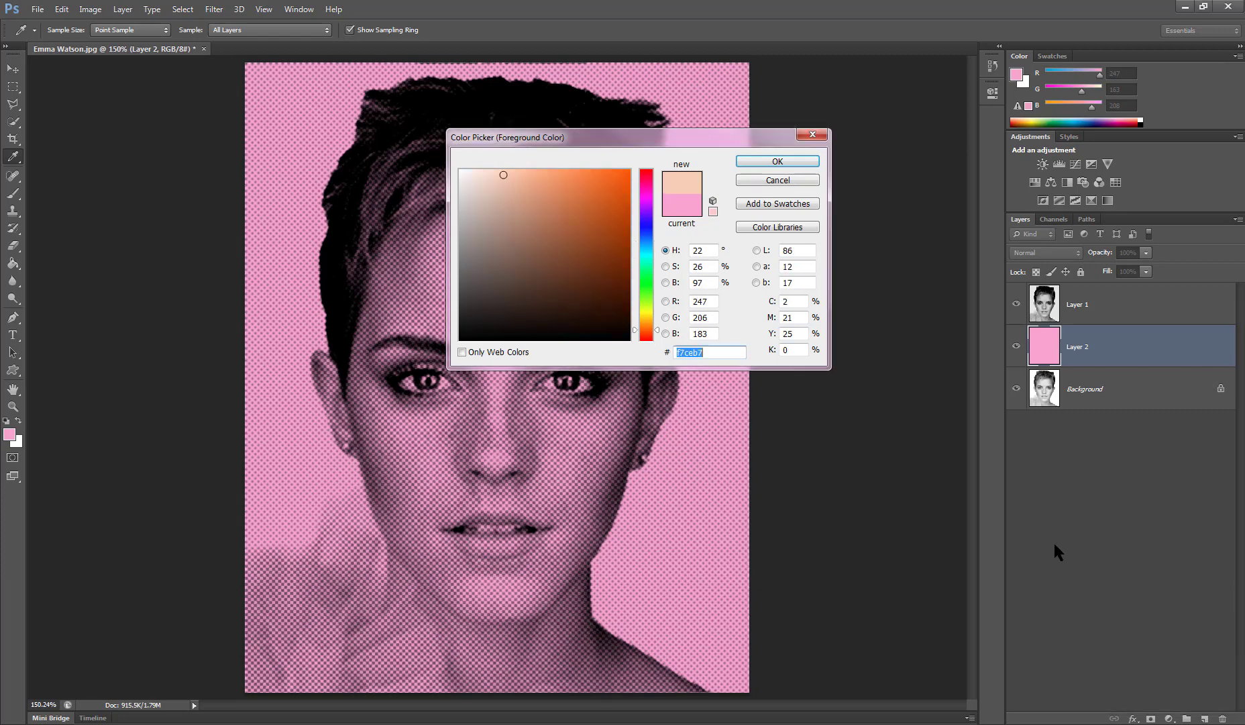
pyautogui.click(770, 162)
pyautogui.press('b')
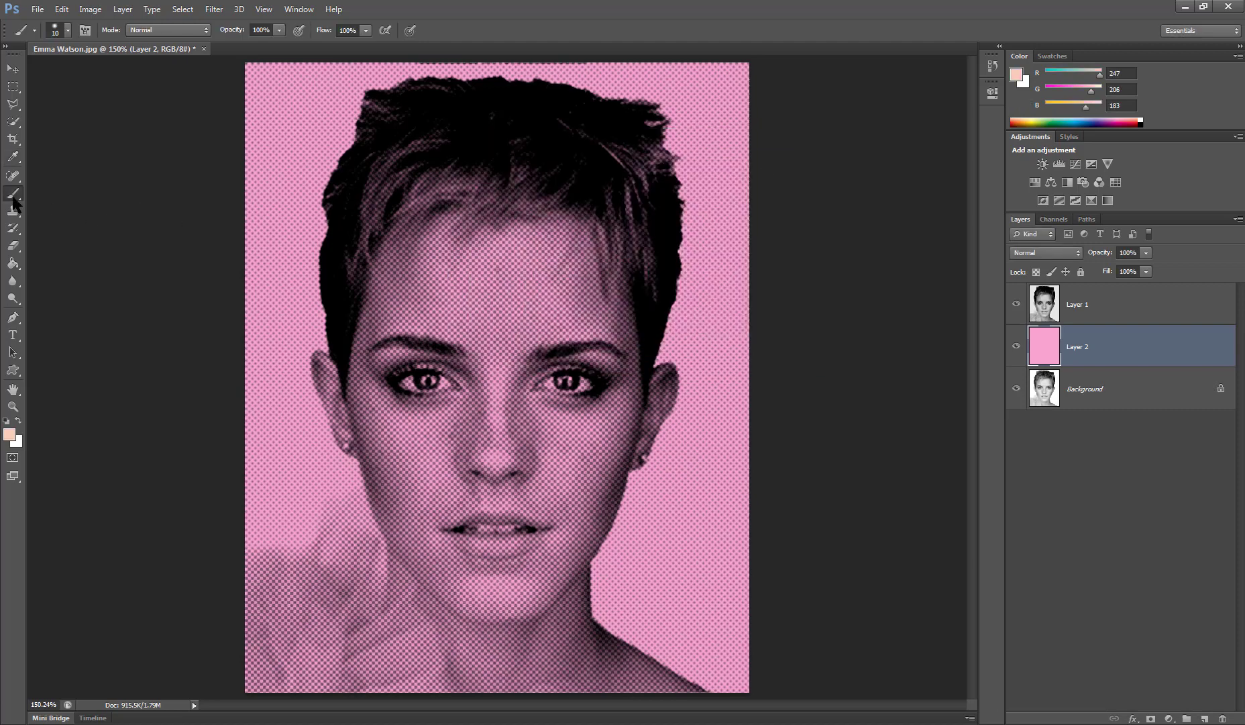
# Step: Paint the face and neck in the skin tone on the pink layer, using a 70 px round brush
pyautogui.click(67, 30)
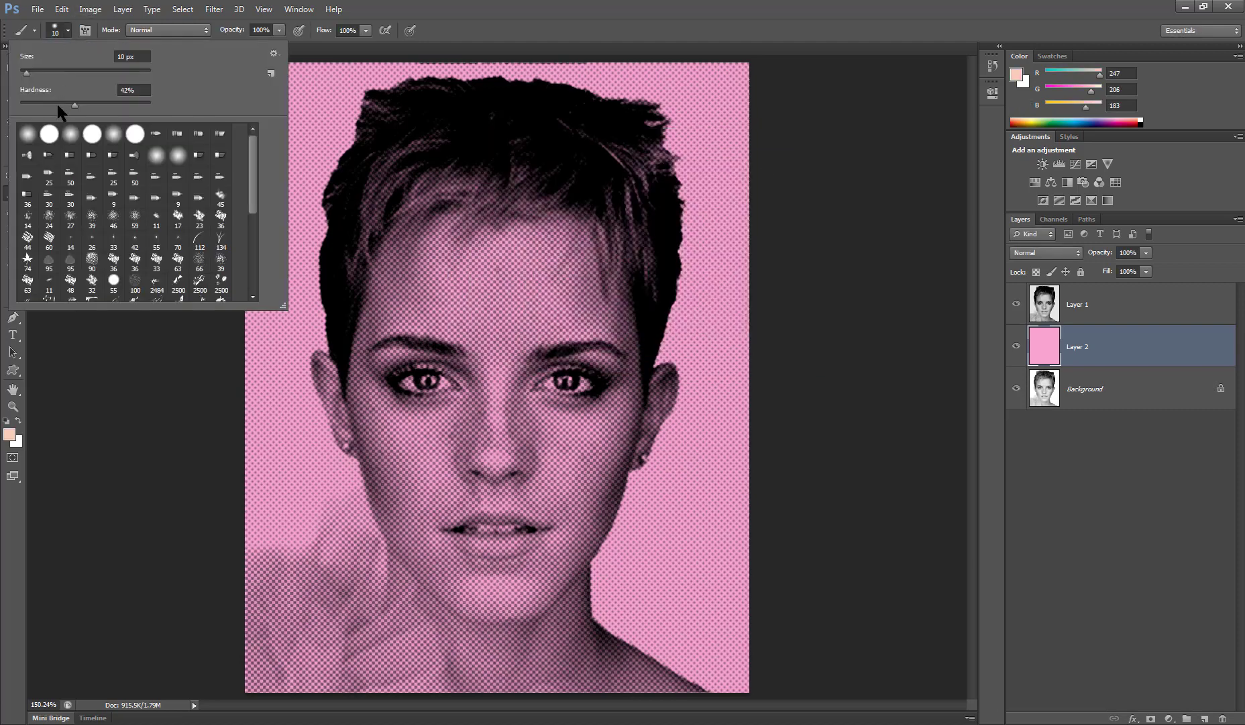
pyautogui.click(50, 134)
pyautogui.moveTo(149, 105); pyautogui.dragTo(80, 109)
pyautogui.click(69, 32)
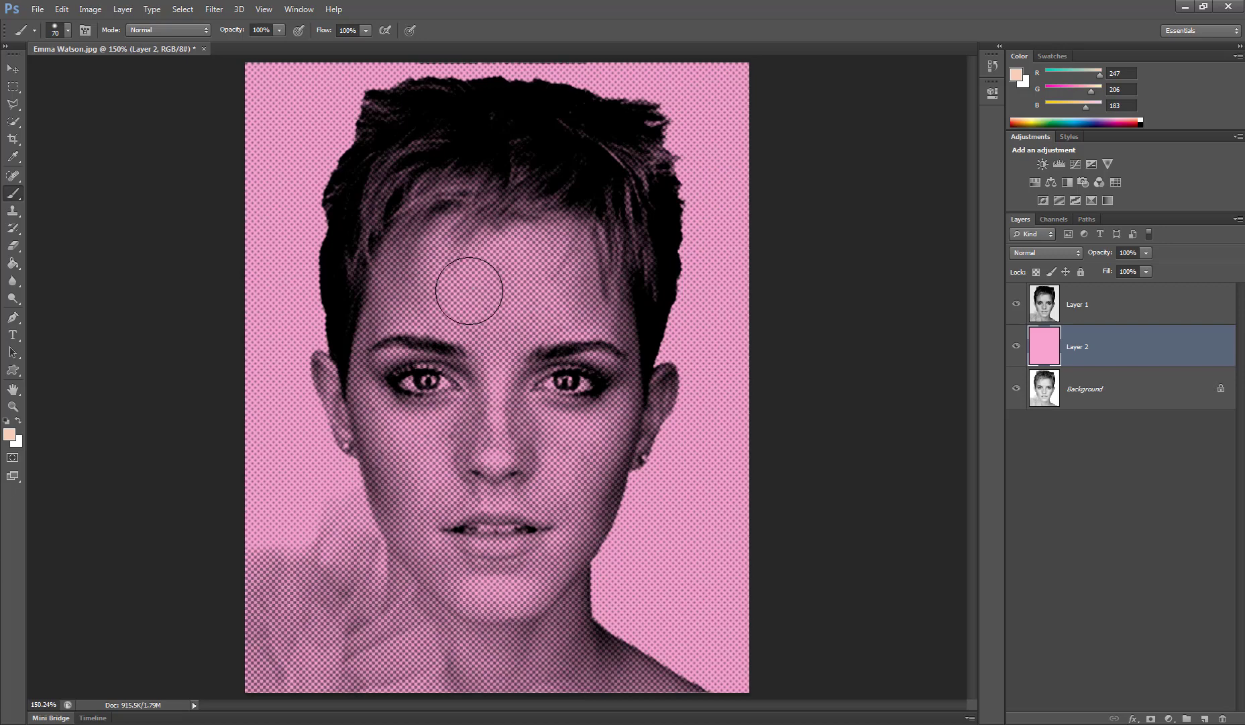
pyautogui.moveTo(453, 294)
pyautogui.mouseDown()
pyautogui.moveTo(452, 323)
pyautogui.moveTo(477, 233)
pyautogui.moveTo(450, 247)
pyautogui.moveTo(421, 294)
pyautogui.moveTo(416, 260)
pyautogui.moveTo(434, 215)
pyautogui.moveTo(379, 379)
pyautogui.moveTo(397, 448)
pyautogui.moveTo(482, 401)
pyautogui.moveTo(545, 249)
pyautogui.moveTo(598, 280)
pyautogui.moveTo(544, 402)
pyautogui.moveTo(517, 423)
pyautogui.moveTo(560, 534)
pyautogui.moveTo(601, 420)
pyautogui.moveTo(476, 462)
pyautogui.moveTo(418, 521)
pyautogui.moveTo(483, 610)
pyautogui.moveTo(428, 553)
pyautogui.moveTo(575, 683)
pyautogui.moveTo(666, 702)
pyautogui.moveTo(612, 673)
pyautogui.moveTo(503, 459)
pyautogui.mouseUp()
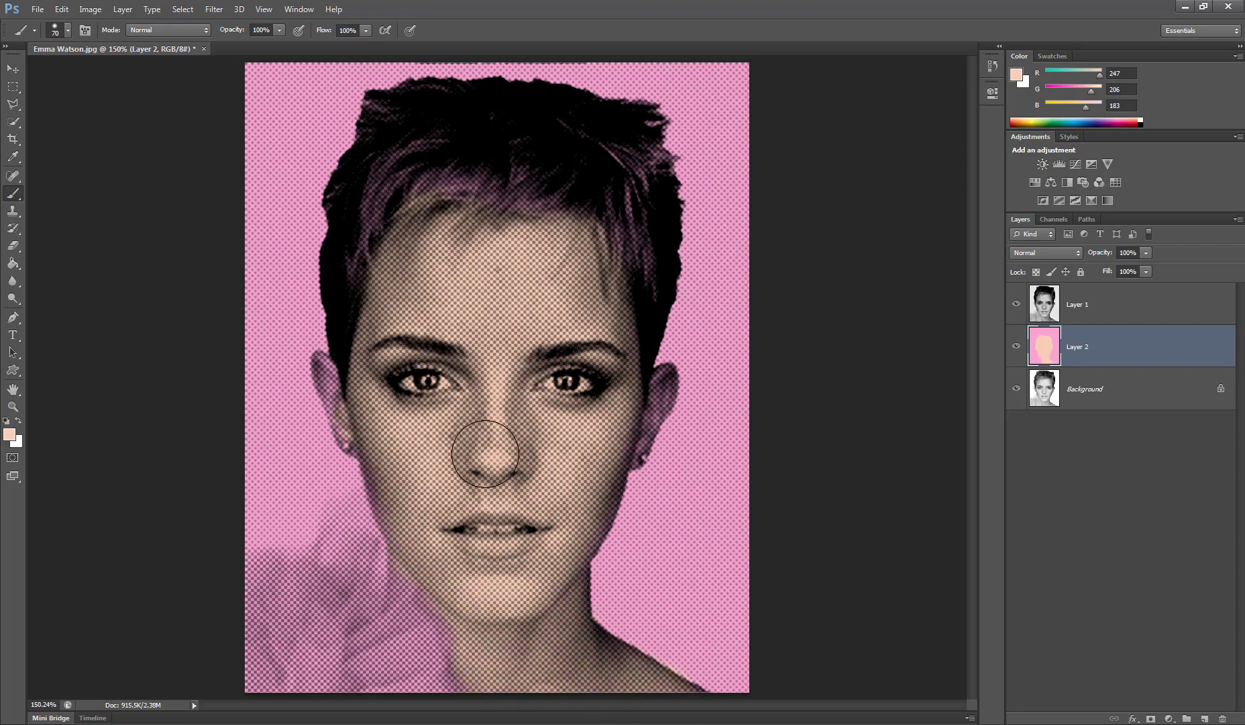
# Step: Paint both ears and the remaining edges of the jaw, neck and shoulder in the skin tone with a 25 px brush
pyautogui.hotkey('ctrl', ']')
pyautogui.hotkey('ctrl', '[')
pyautogui.hotkey('ctrl', '+')
pyautogui.hotkey('ctrl', '+')
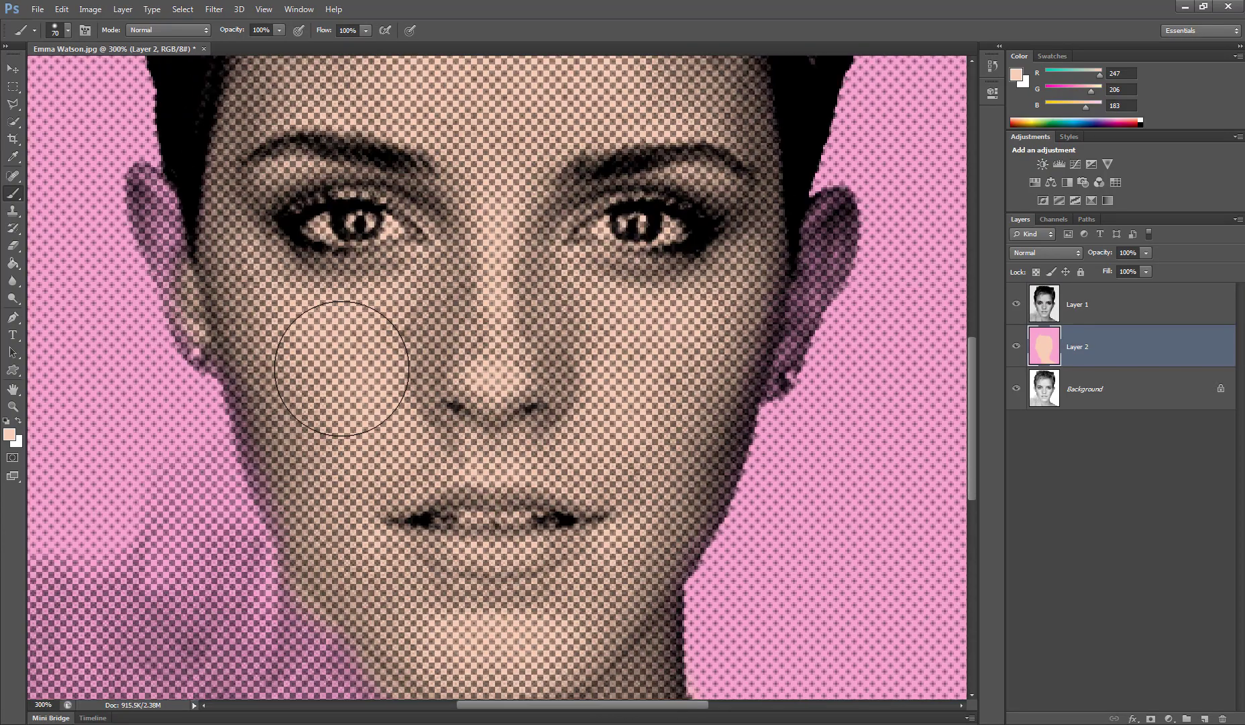
pyautogui.press('[')
pyautogui.press('[')
pyautogui.press('[')
pyautogui.press('[')
pyautogui.press('[')
pyautogui.press('[')
pyautogui.press('[')
pyautogui.press(']')
pyautogui.press(']')
pyautogui.press(']')
pyautogui.press(']')
pyautogui.moveTo(161, 181)
pyautogui.mouseDown()
pyautogui.moveTo(157, 282)
pyautogui.moveTo(188, 349)
pyautogui.mouseUp()
pyautogui.moveTo(775, 309)
pyautogui.mouseDown()
pyautogui.moveTo(832, 209)
pyautogui.moveTo(819, 287)
pyautogui.moveTo(772, 377)
pyautogui.mouseUp()
pyautogui.scroll(-4, 775, 382)
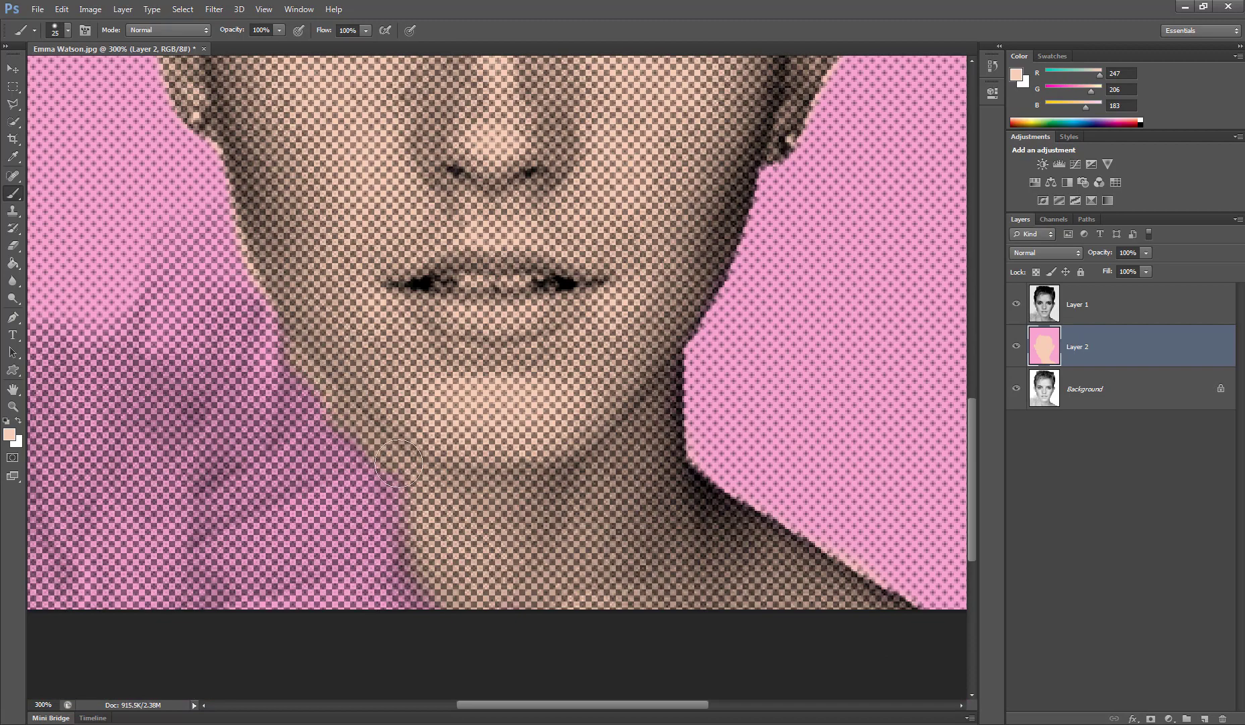
pyautogui.scroll(8, 339, 396)
pyautogui.scroll(-3, 661, 451)
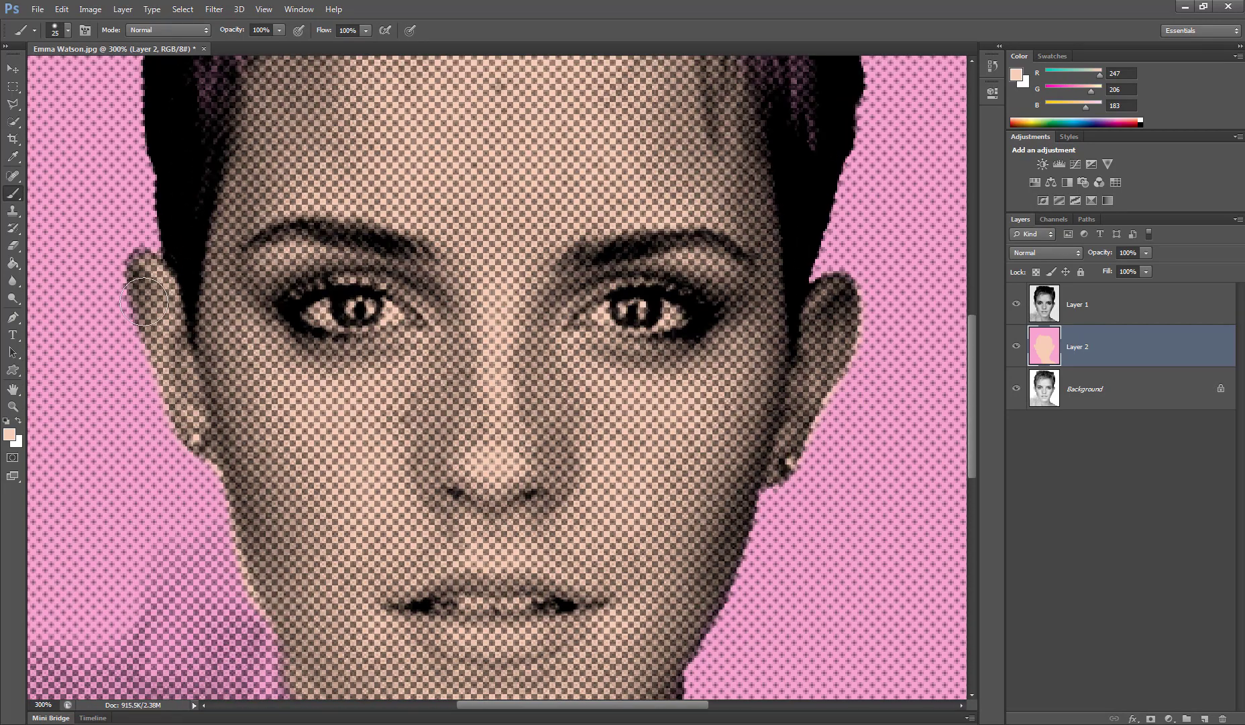
pyautogui.scroll(-2, 336, 565)
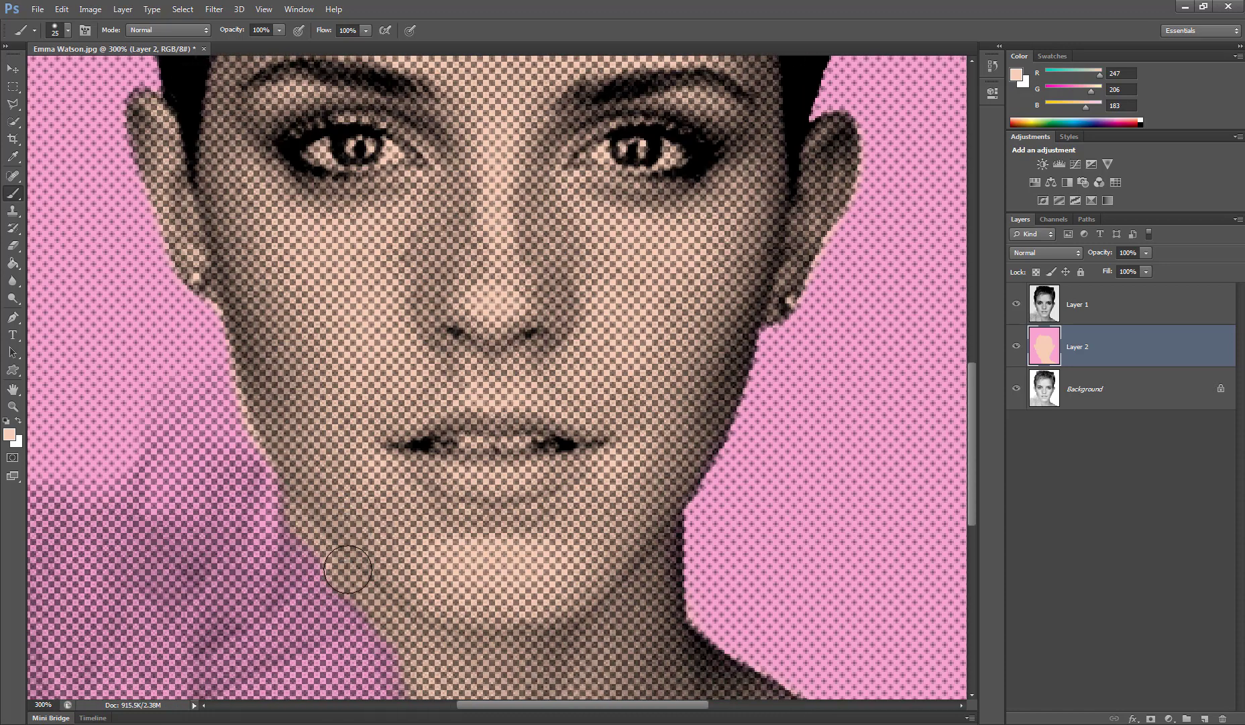
pyautogui.scroll(2, 683, 468)
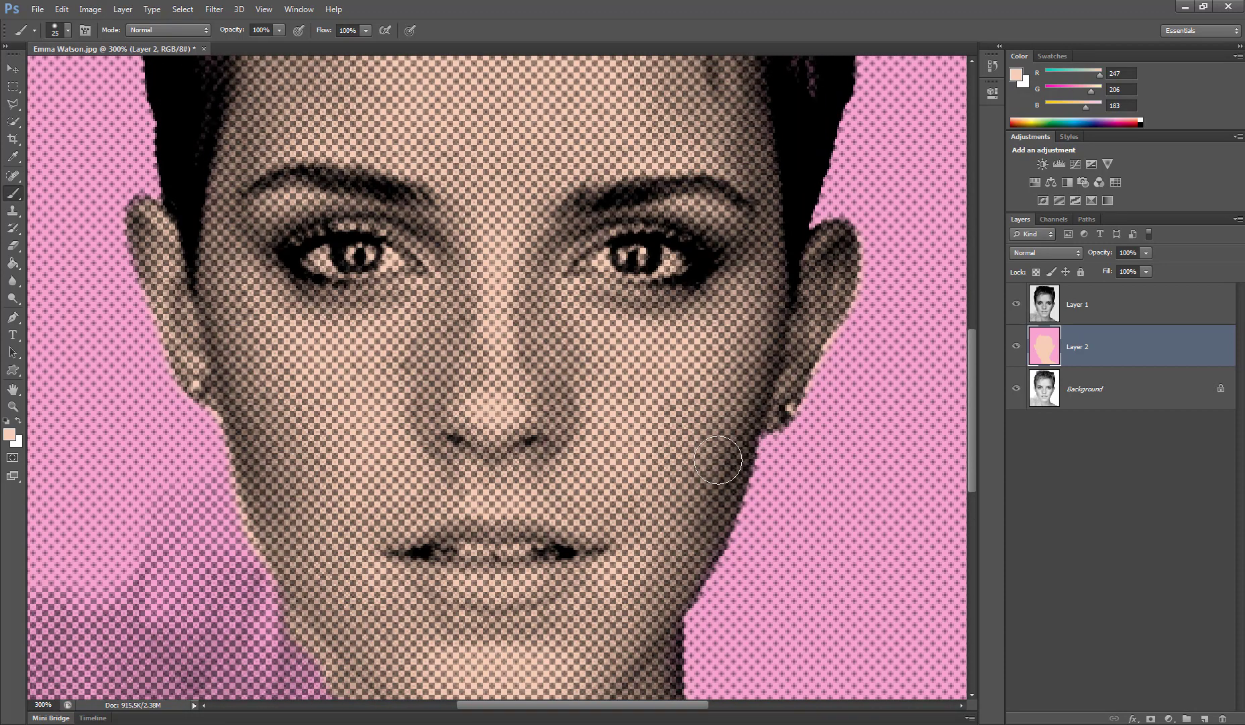
# Step: Paint a skin-tone stroke onto the background beside the jaw and cover it with pink sampled from the background
pyautogui.moveTo(745, 494); pyautogui.dragTo(813, 494)
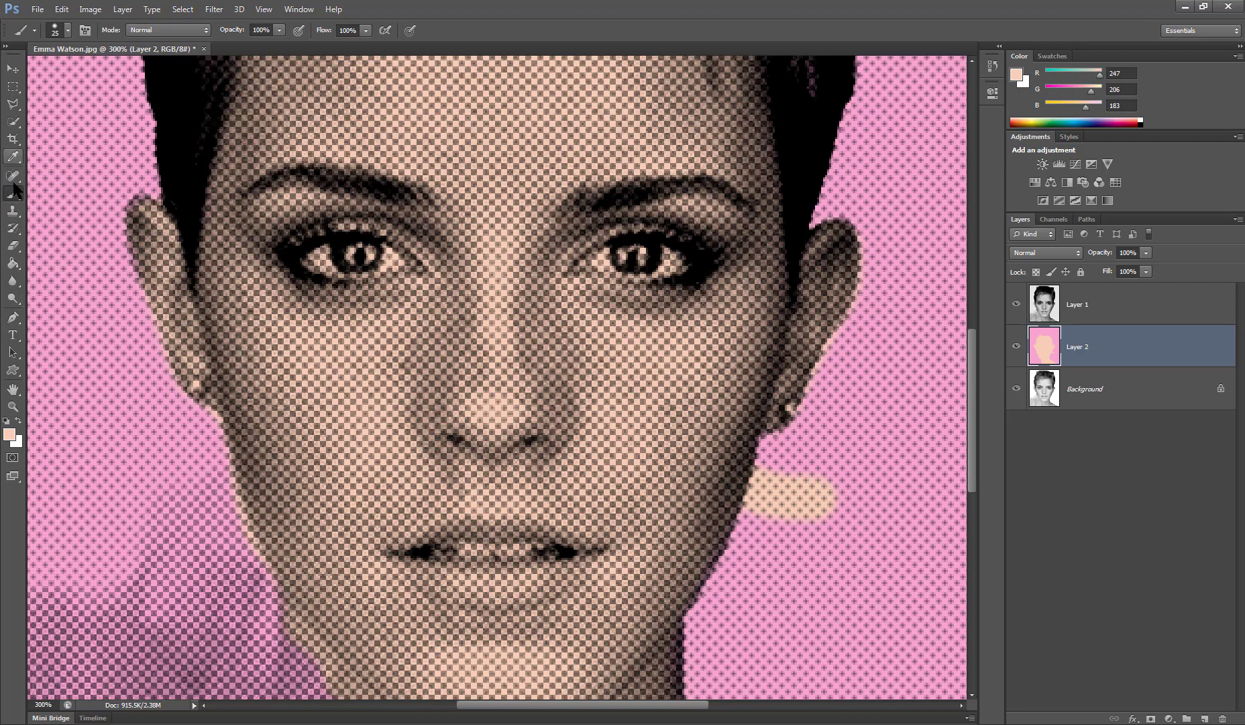
pyautogui.click(15, 156)
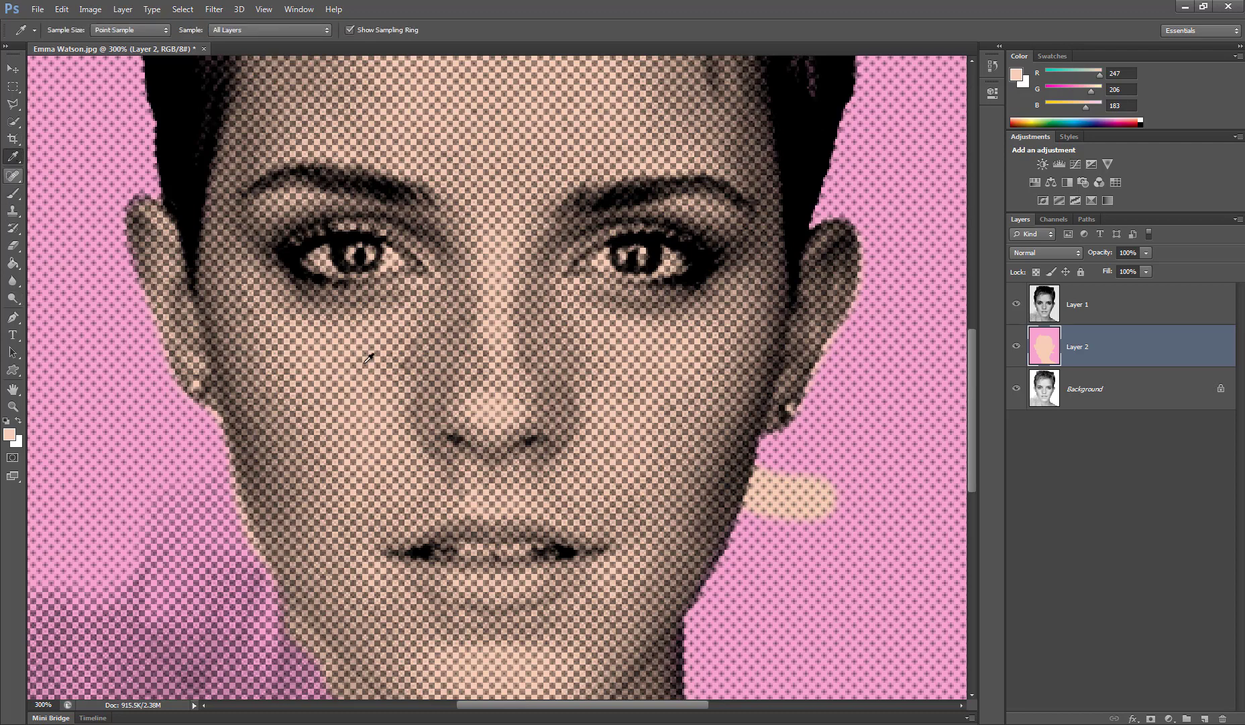
pyautogui.click(804, 437)
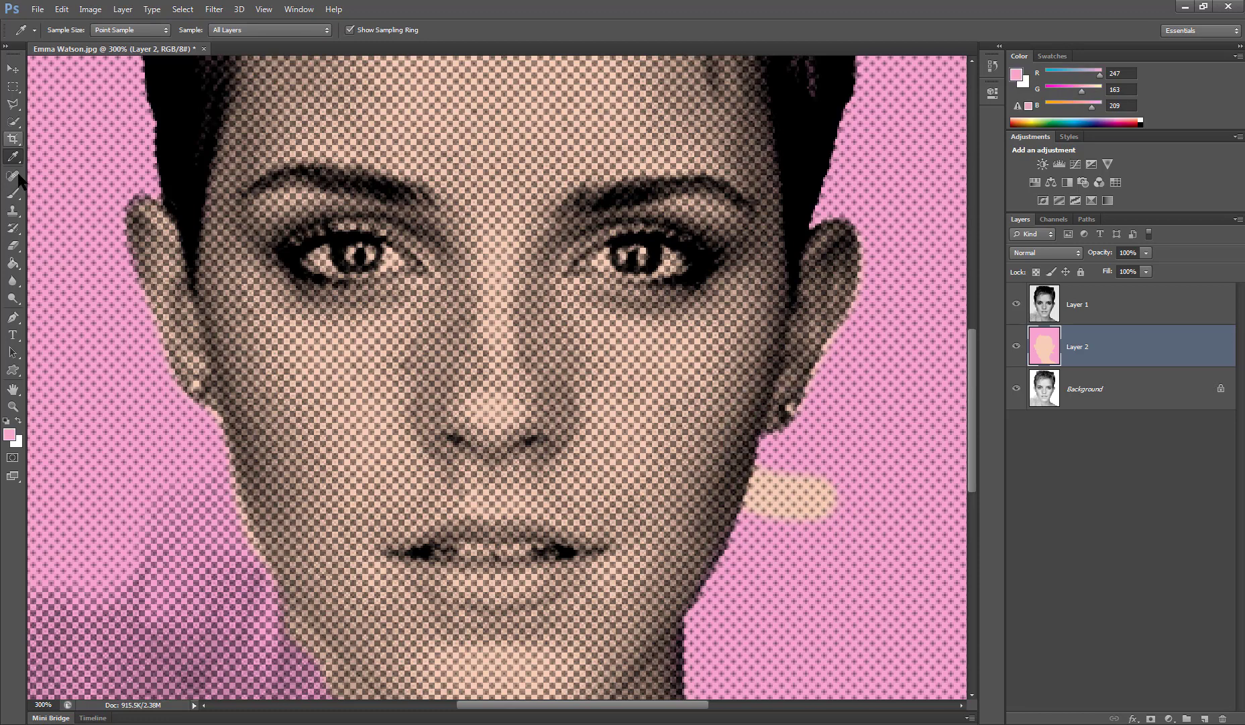
pyautogui.click(13, 194)
pyautogui.moveTo(839, 488)
pyautogui.mouseDown()
pyautogui.moveTo(830, 513)
pyautogui.moveTo(803, 522)
pyautogui.moveTo(782, 470)
pyautogui.moveTo(765, 512)
pyautogui.moveTo(776, 478)
pyautogui.mouseUp()
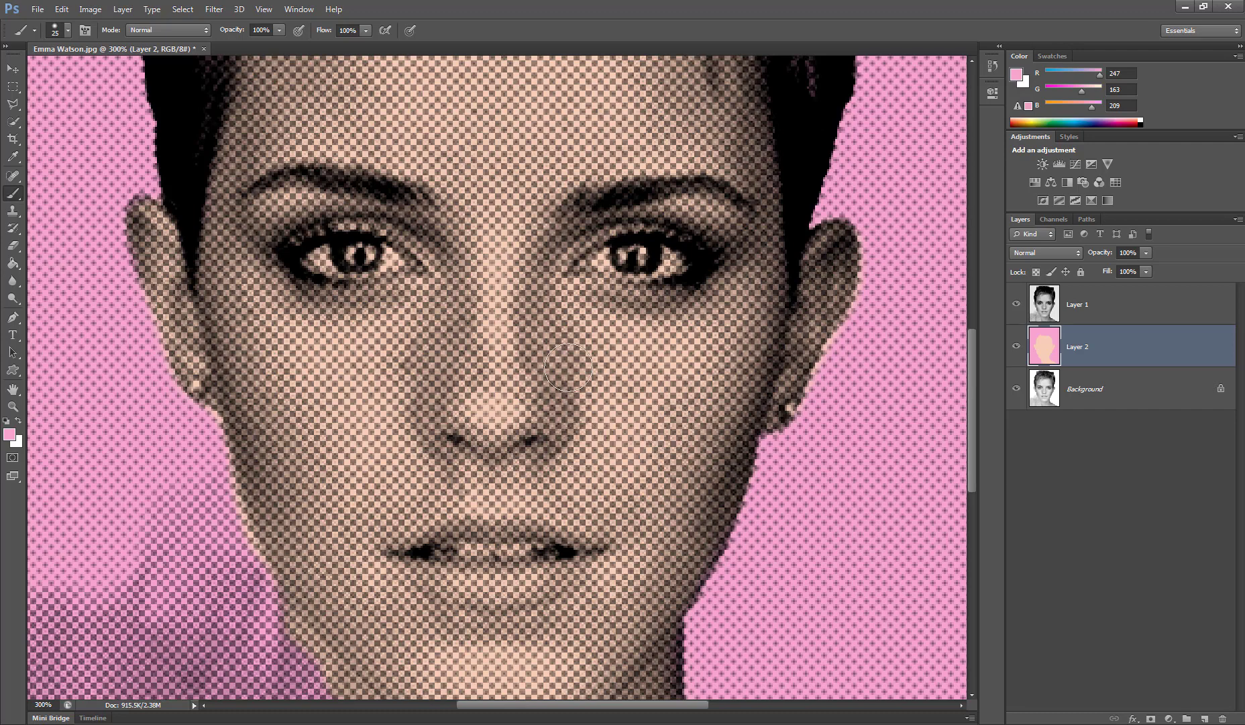
# Step: Swap the foreground colour to white and paint the whites of both eyes and the teeth with a 9 px brush
pyautogui.scroll(-6, 568, 367)
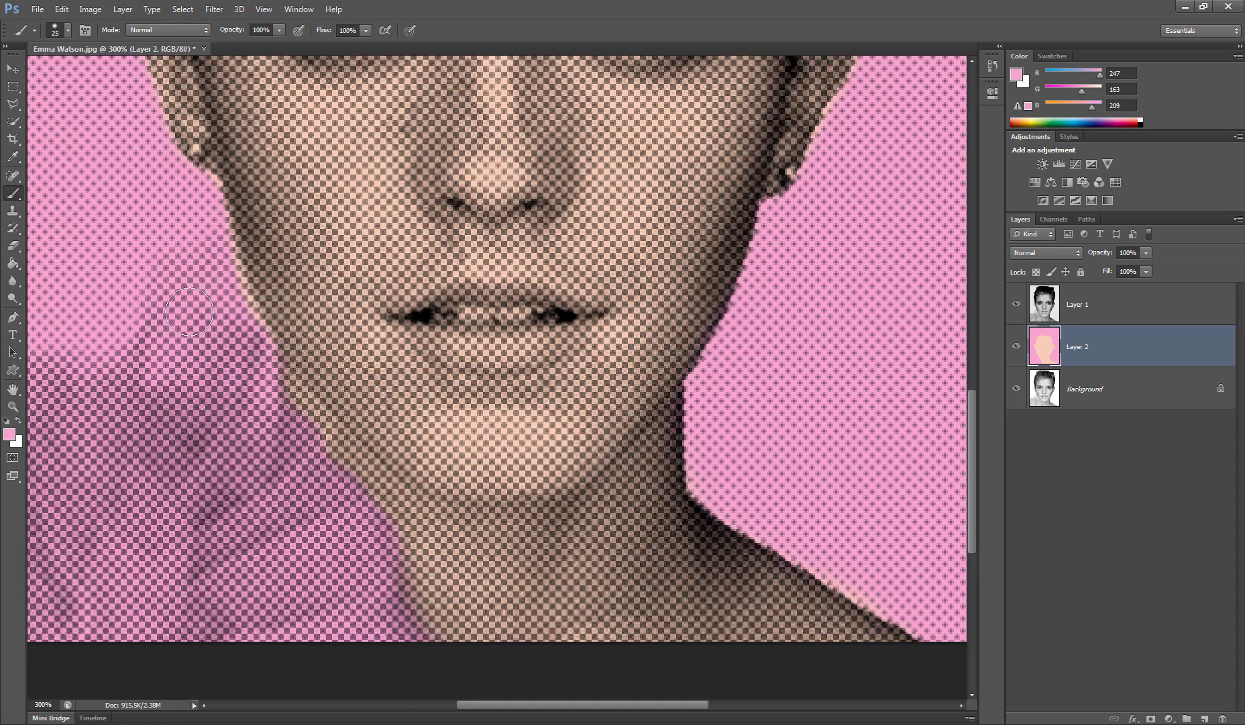
pyautogui.scroll(5, 546, 617)
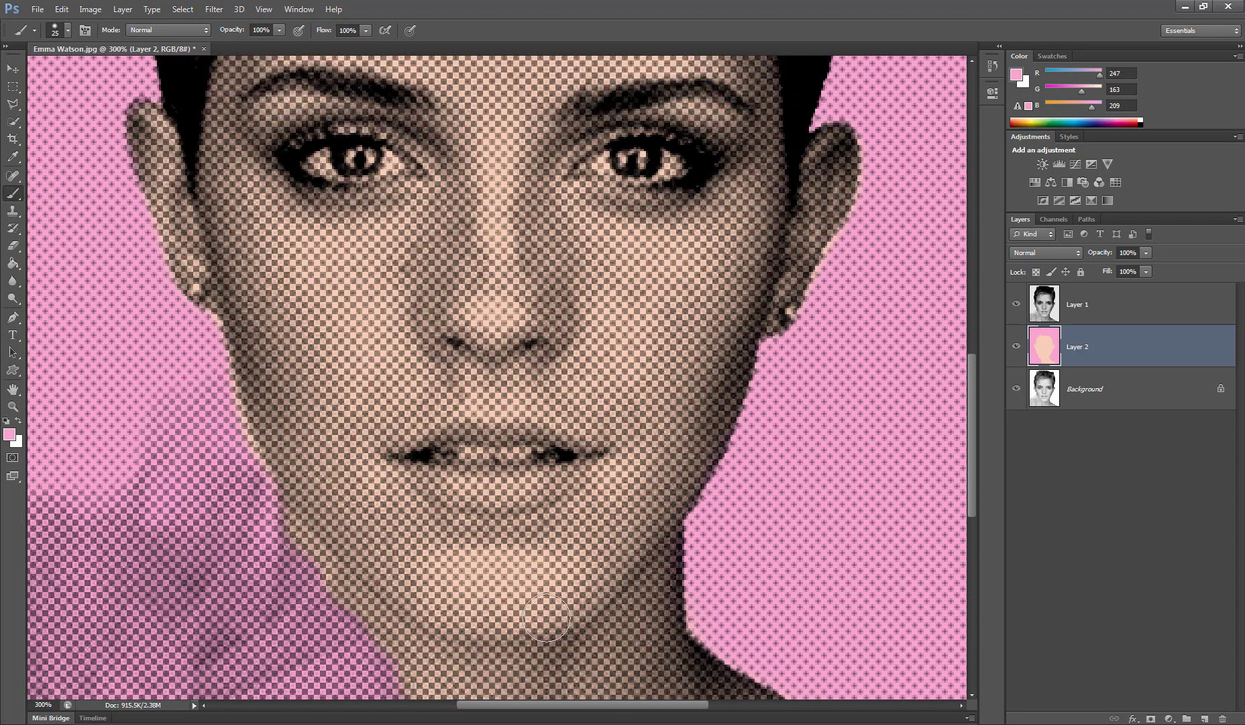
pyautogui.scroll(6, 545, 618)
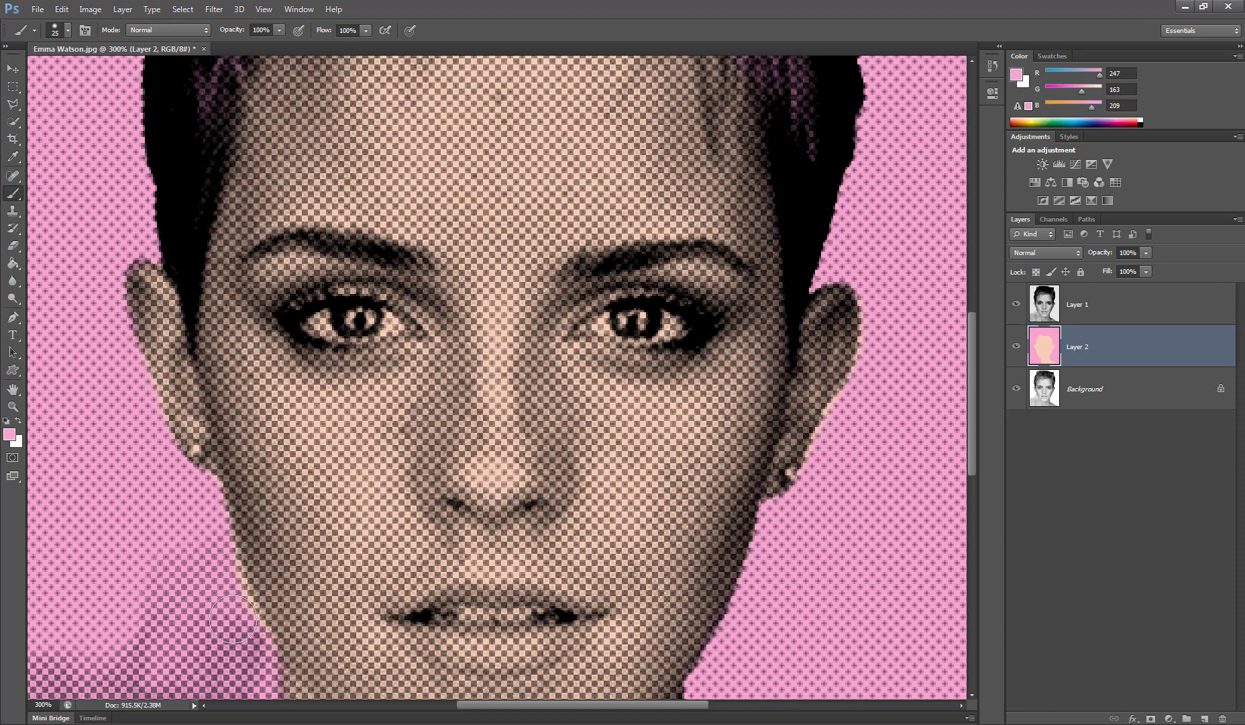
pyautogui.scroll(2, 233, 619)
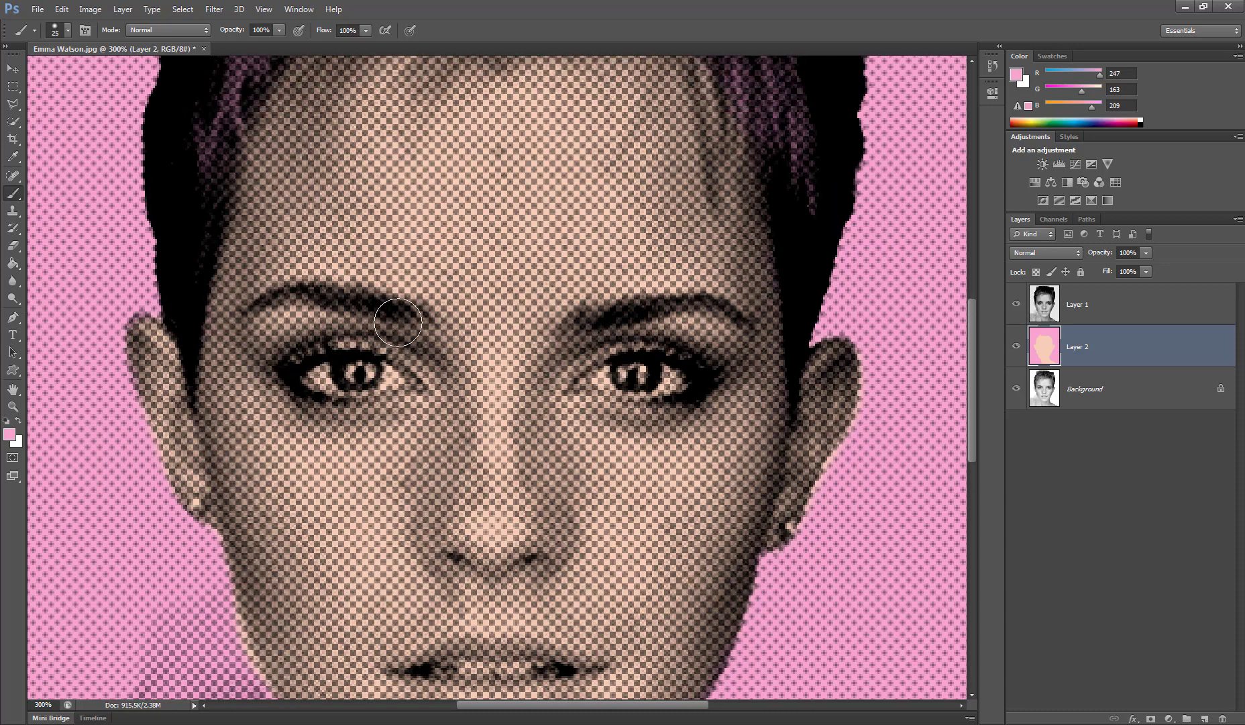
pyautogui.click(18, 421)
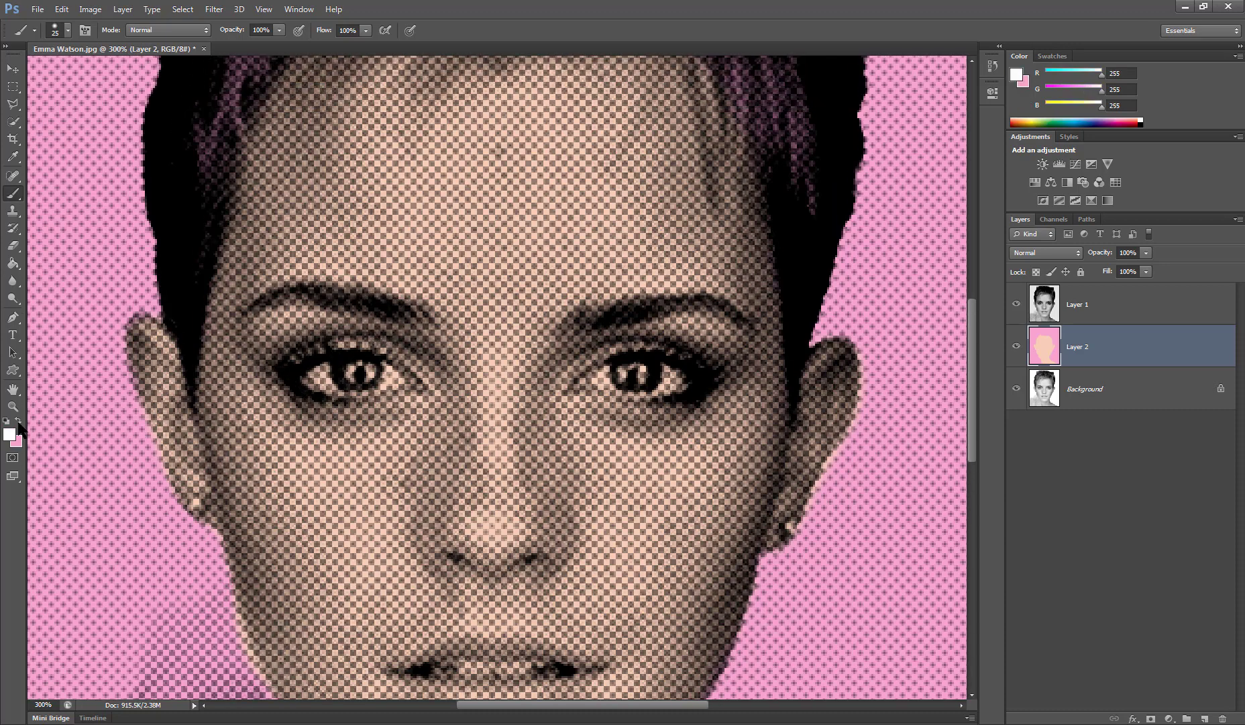
pyautogui.press('[')
pyautogui.press('[')
pyautogui.press('[')
pyautogui.moveTo(322, 369)
pyautogui.mouseDown()
pyautogui.moveTo(325, 386)
pyautogui.moveTo(403, 386)
pyautogui.moveTo(394, 370)
pyautogui.mouseUp()
pyautogui.moveTo(607, 373)
pyautogui.mouseDown()
pyautogui.moveTo(582, 380)
pyautogui.moveTo(646, 393)
pyautogui.moveTo(666, 367)
pyautogui.mouseUp()
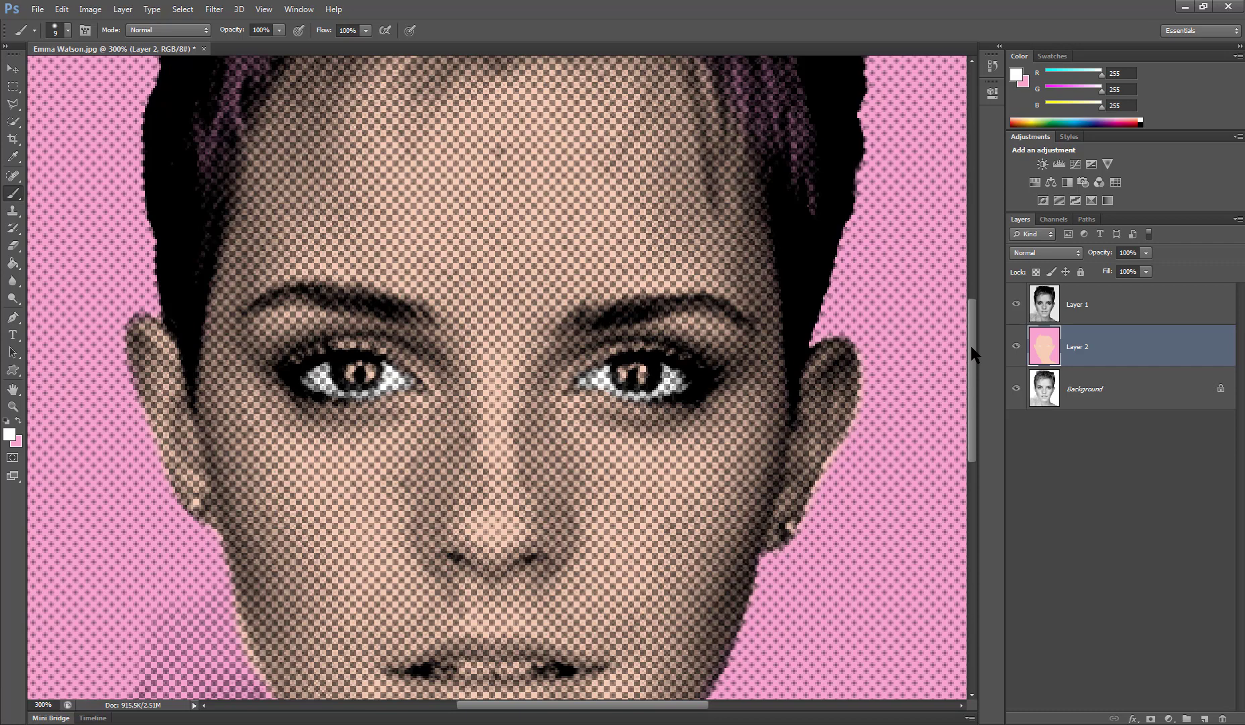
pyautogui.moveTo(970, 343); pyautogui.dragTo(972, 376)
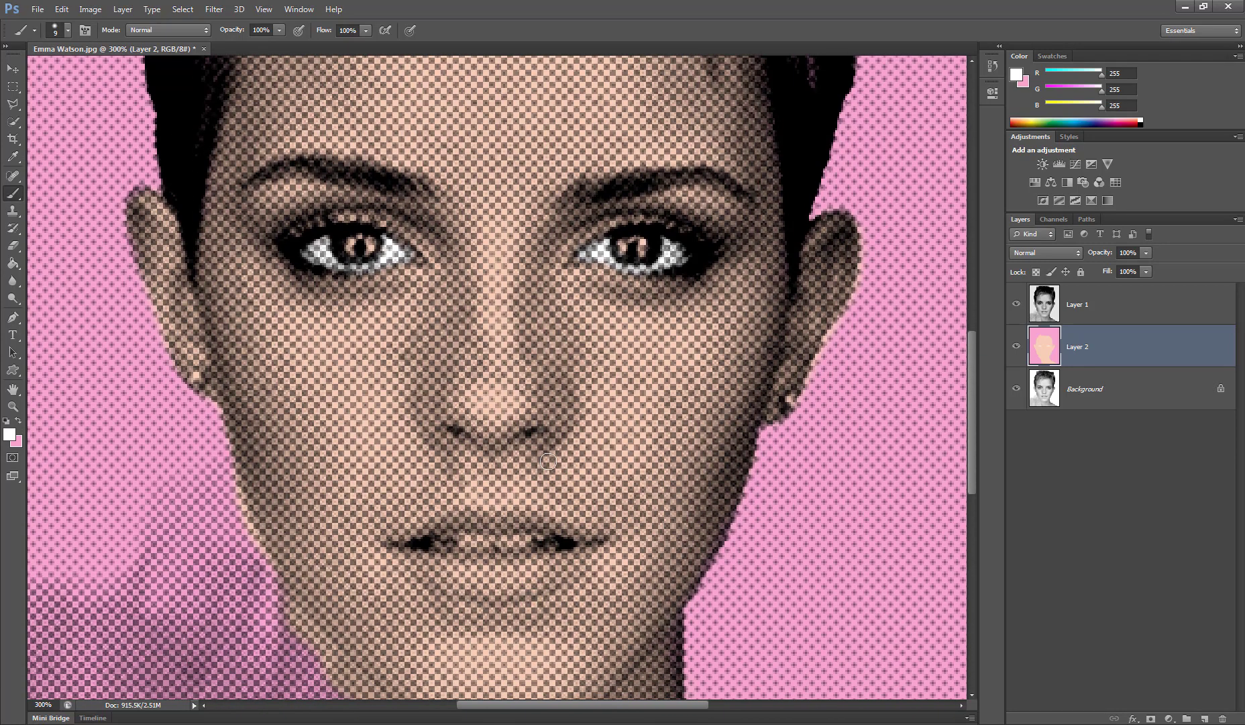
pyautogui.moveTo(470, 534)
pyautogui.mouseDown()
pyautogui.moveTo(441, 541)
pyautogui.moveTo(557, 542)
pyautogui.moveTo(436, 548)
pyautogui.moveTo(550, 544)
pyautogui.mouseUp()
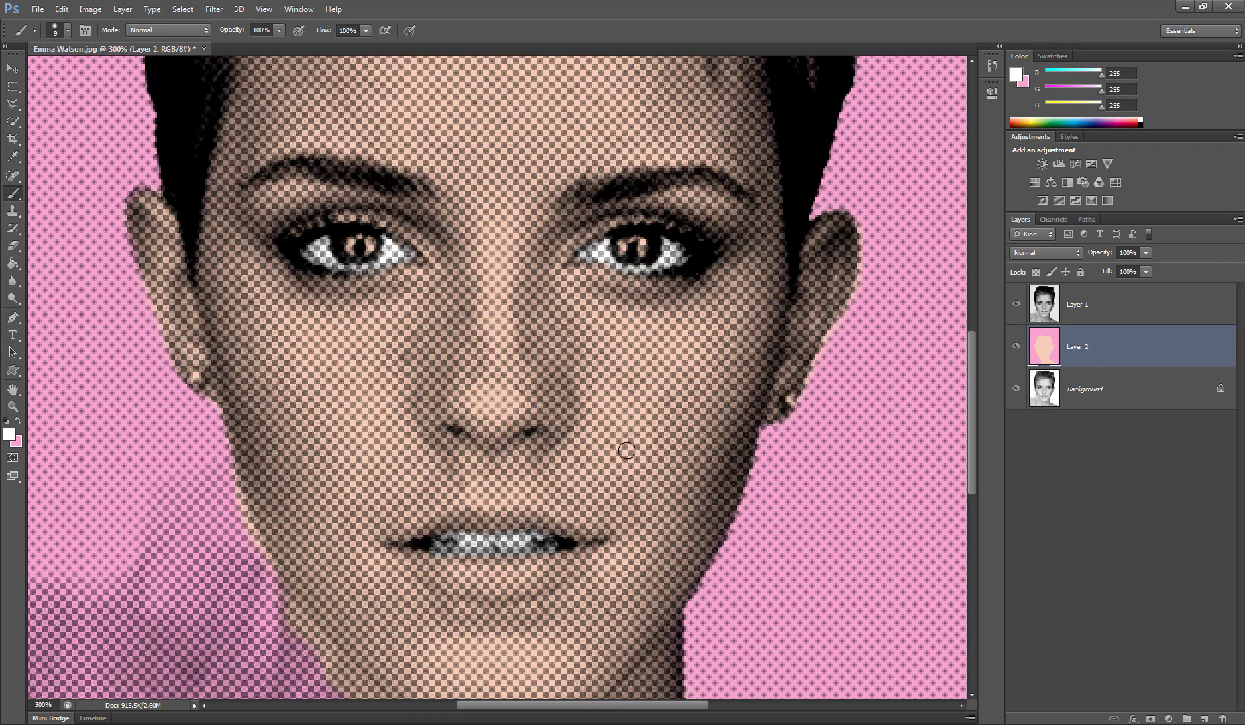
# Step: Set the foreground colour to a light blue with RGB values 131, 243, 247 and paint both irises
pyautogui.click(10, 435)
pyautogui.click(646, 254)
pyautogui.moveTo(550, 182); pyautogui.dragTo(540, 175)
pyautogui.click(763, 161)
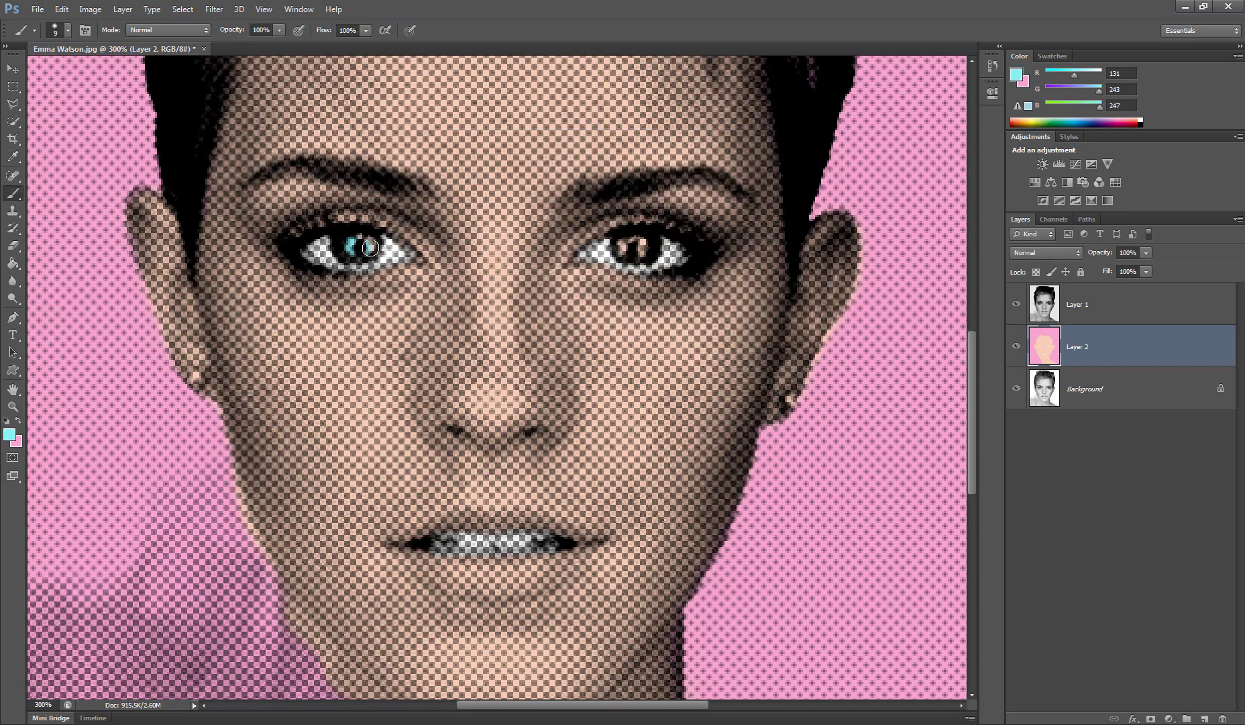
pyautogui.moveTo(368, 241)
pyautogui.mouseDown()
pyautogui.moveTo(356, 239)
pyautogui.moveTo(369, 237)
pyautogui.mouseUp()
pyautogui.moveTo(644, 239)
pyautogui.mouseDown()
pyautogui.moveTo(617, 239)
pyautogui.moveTo(642, 247)
pyautogui.mouseUp()
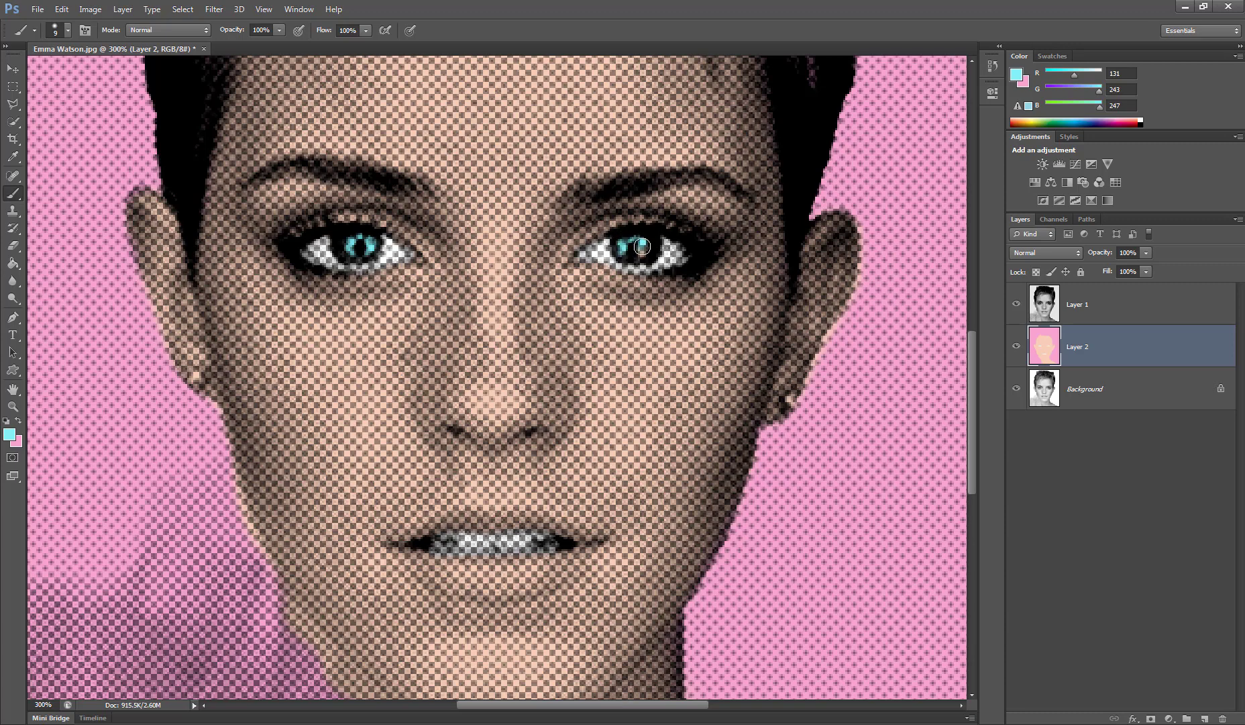
# Step: Set the foreground colour to near-white with RGB values 251, 254, 254 and paint both earrings
pyautogui.click(9, 435)
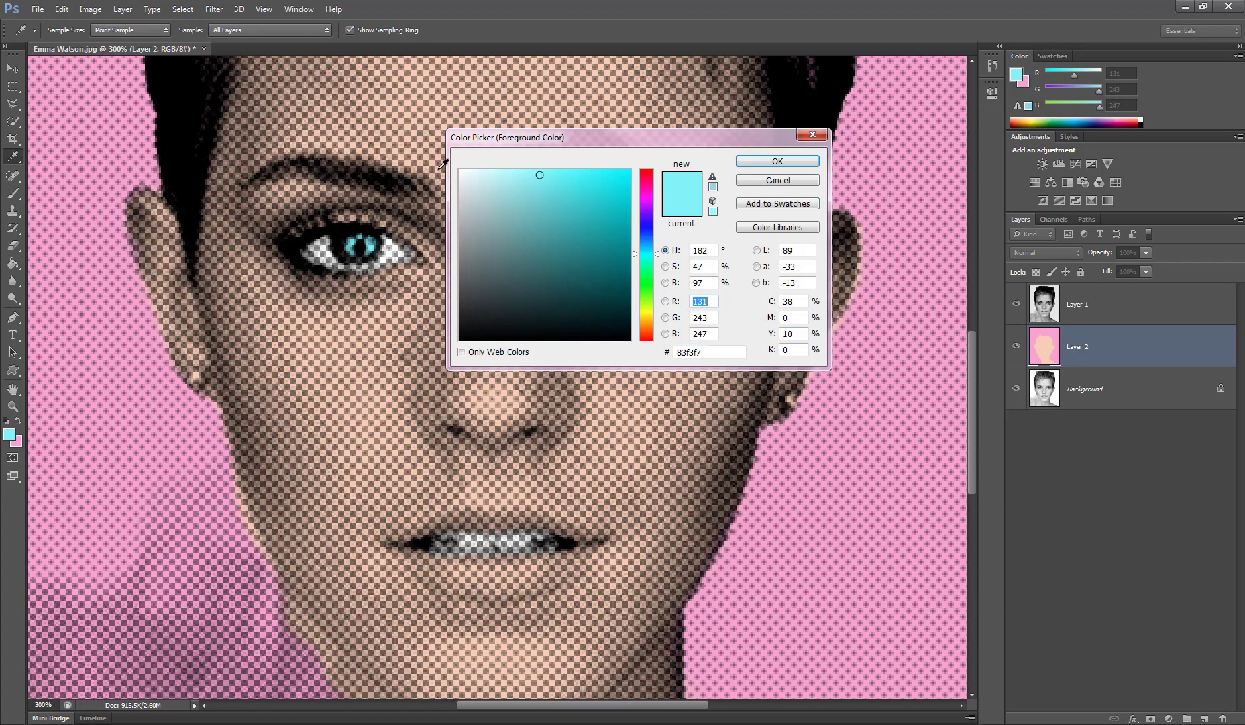
pyautogui.click(462, 169)
pyautogui.click(778, 161)
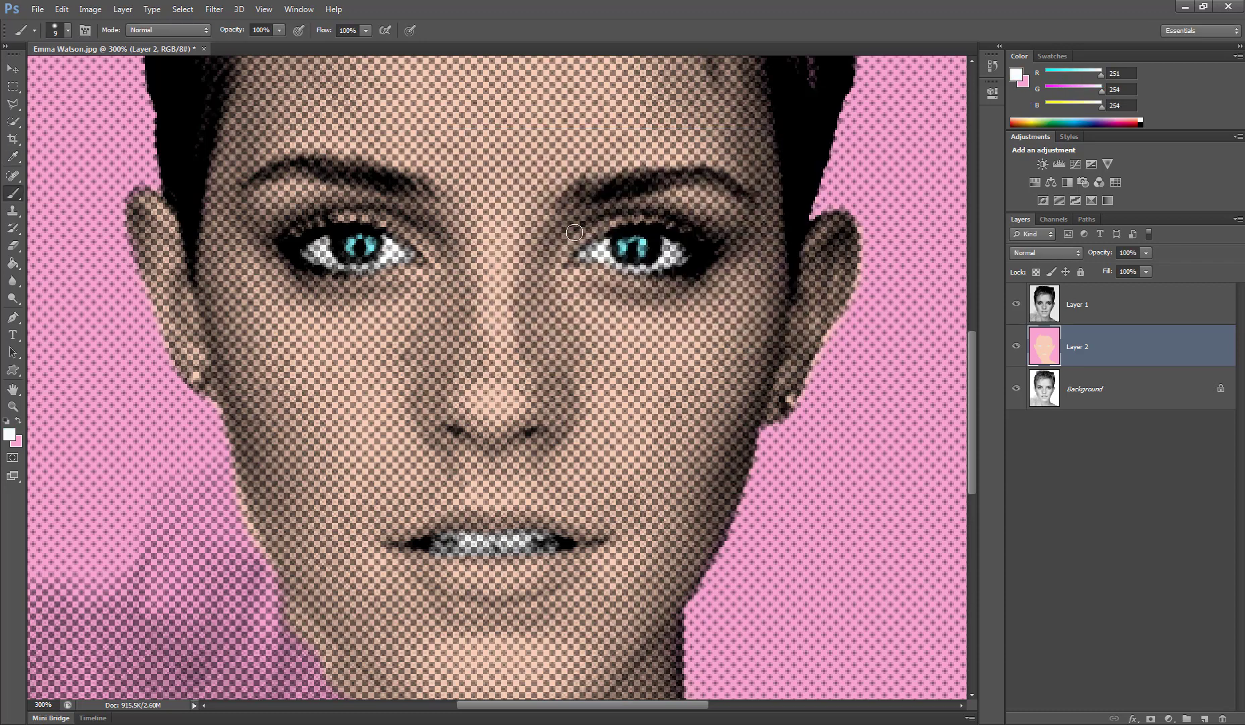
pyautogui.click(788, 401)
pyautogui.scroll(3, 511, 364)
# Step: Set the foreground colour to purple with RGB values 106, 28, 147 and paint the upper and lower lips with the 9 px brush
pyautogui.scroll(-5, 512, 367)
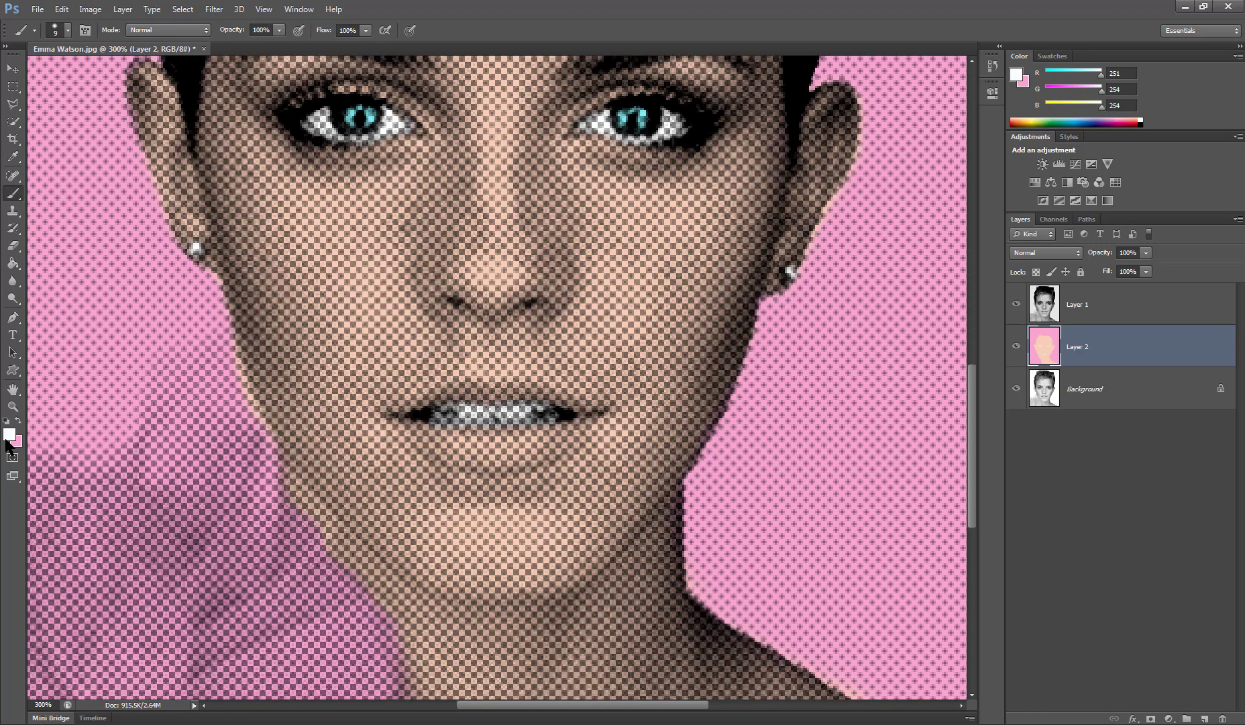
pyautogui.click(8, 437)
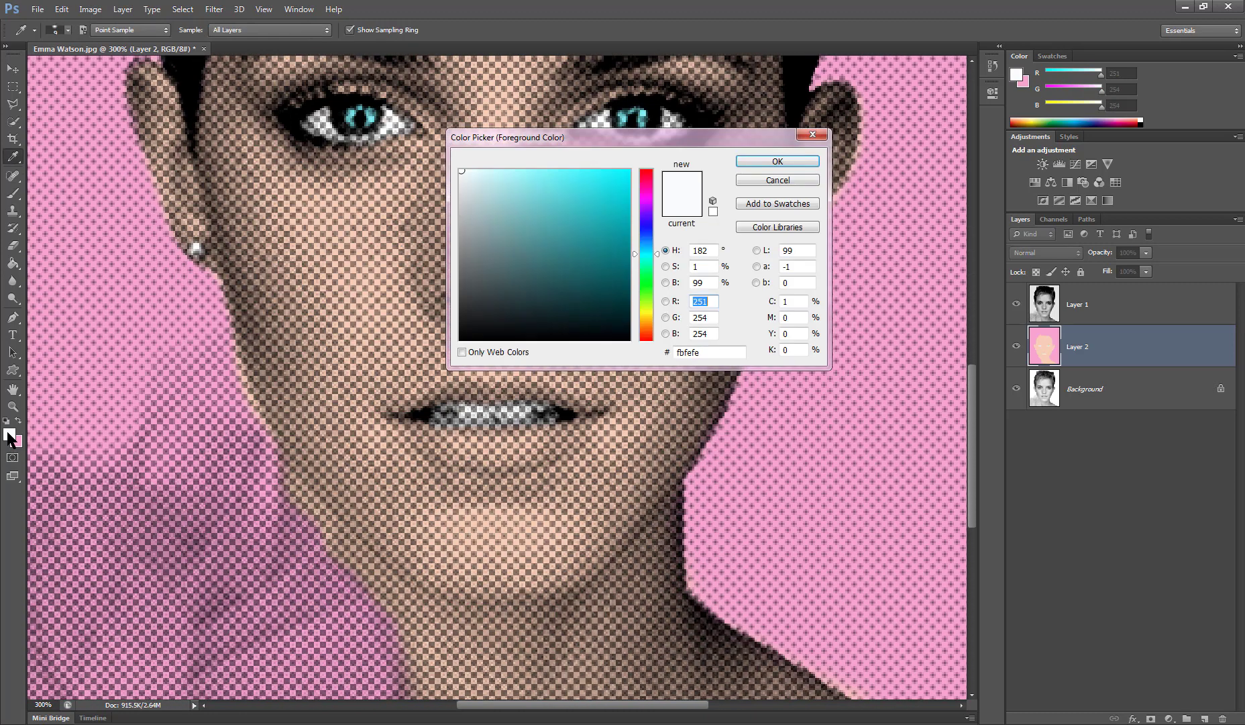
pyautogui.click(644, 203)
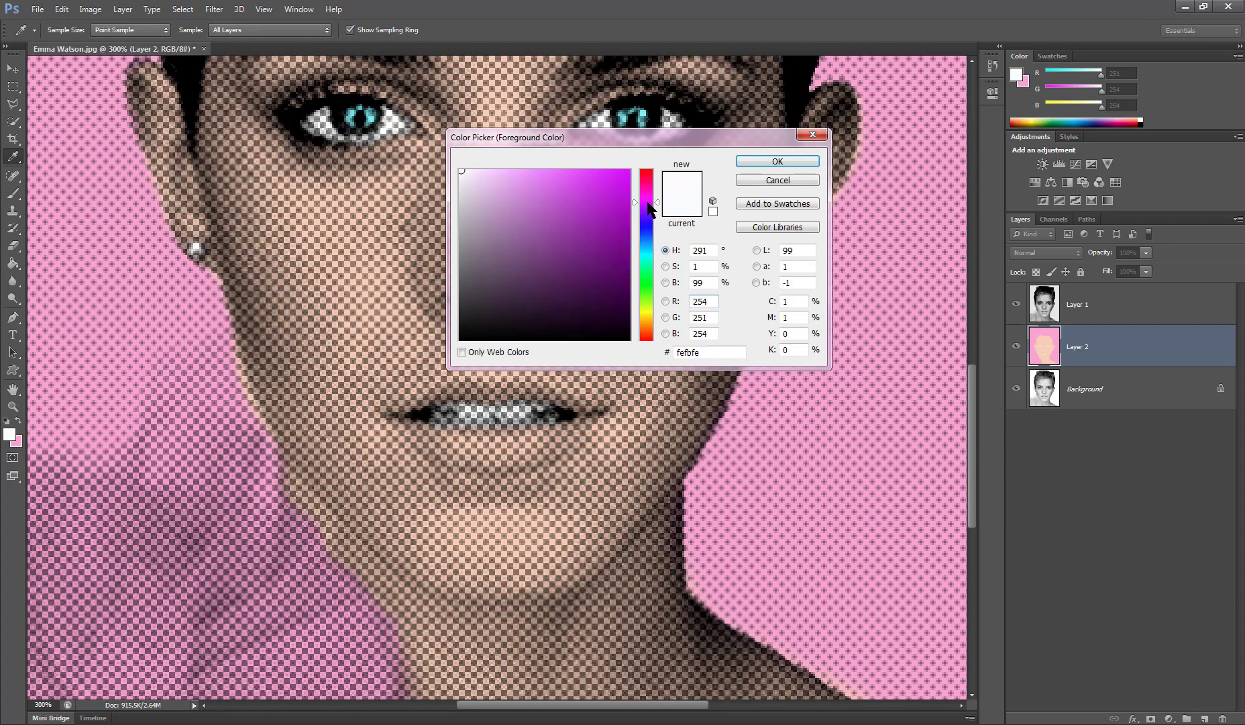
pyautogui.moveTo(648, 203); pyautogui.dragTo(645, 207)
pyautogui.click(598, 241)
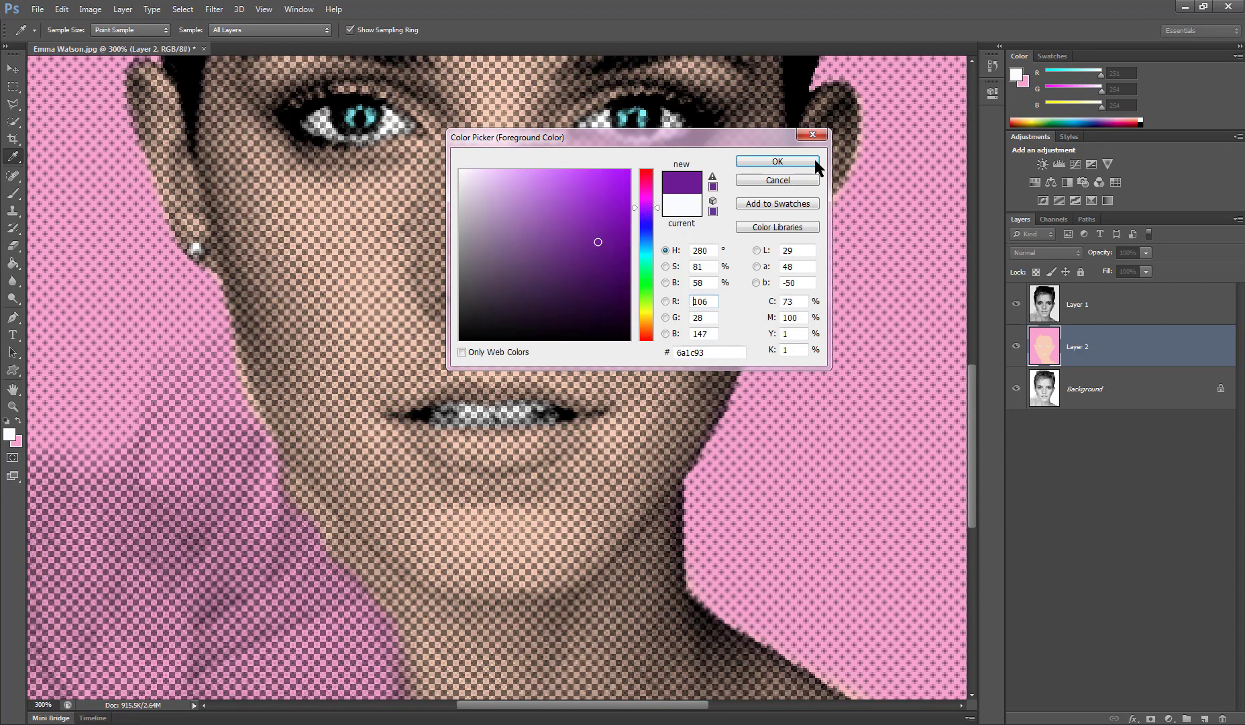
pyautogui.click(770, 165)
pyautogui.press('b')
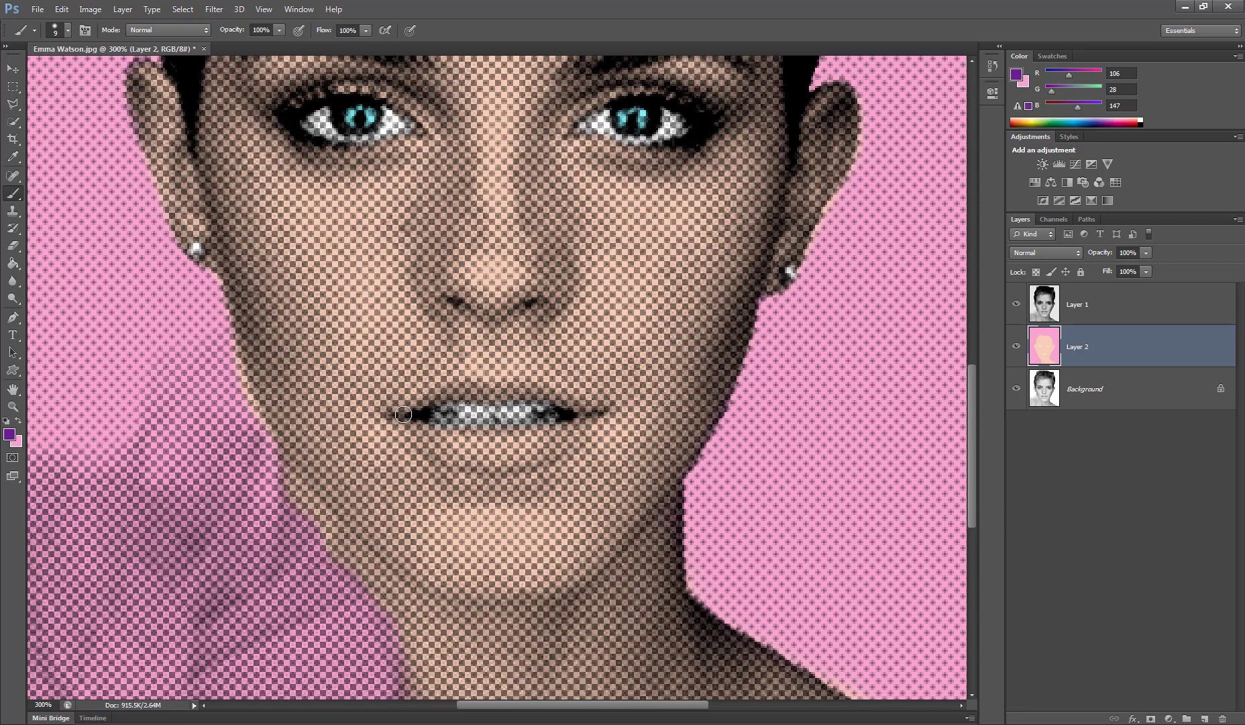
pyautogui.moveTo(403, 414)
pyautogui.mouseDown()
pyautogui.moveTo(460, 385)
pyautogui.moveTo(531, 383)
pyautogui.moveTo(600, 410)
pyautogui.moveTo(510, 465)
pyautogui.moveTo(465, 459)
pyautogui.moveTo(405, 420)
pyautogui.moveTo(489, 454)
pyautogui.moveTo(564, 428)
pyautogui.moveTo(441, 432)
pyautogui.moveTo(533, 443)
pyautogui.mouseUp()
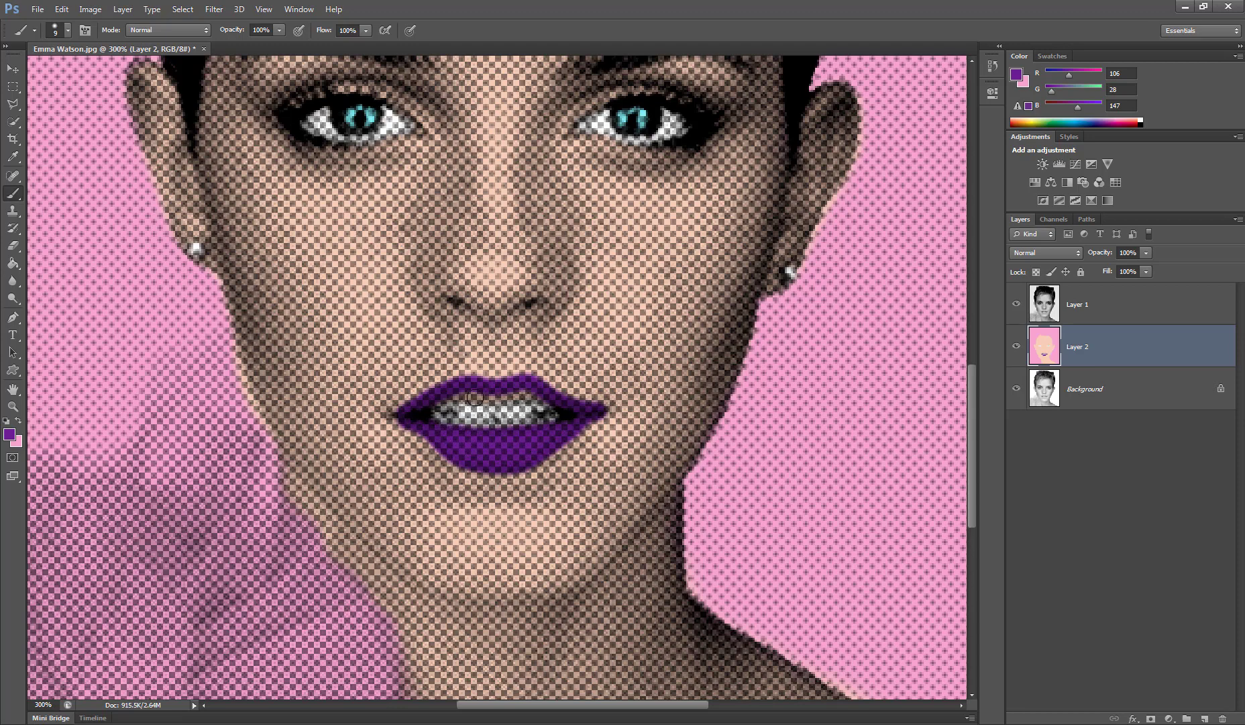
pyautogui.moveTo(452, 397)
pyautogui.mouseDown()
pyautogui.moveTo(540, 397)
pyautogui.moveTo(544, 442)
pyautogui.moveTo(477, 390)
pyautogui.moveTo(487, 389)
pyautogui.moveTo(441, 400)
pyautogui.mouseUp()
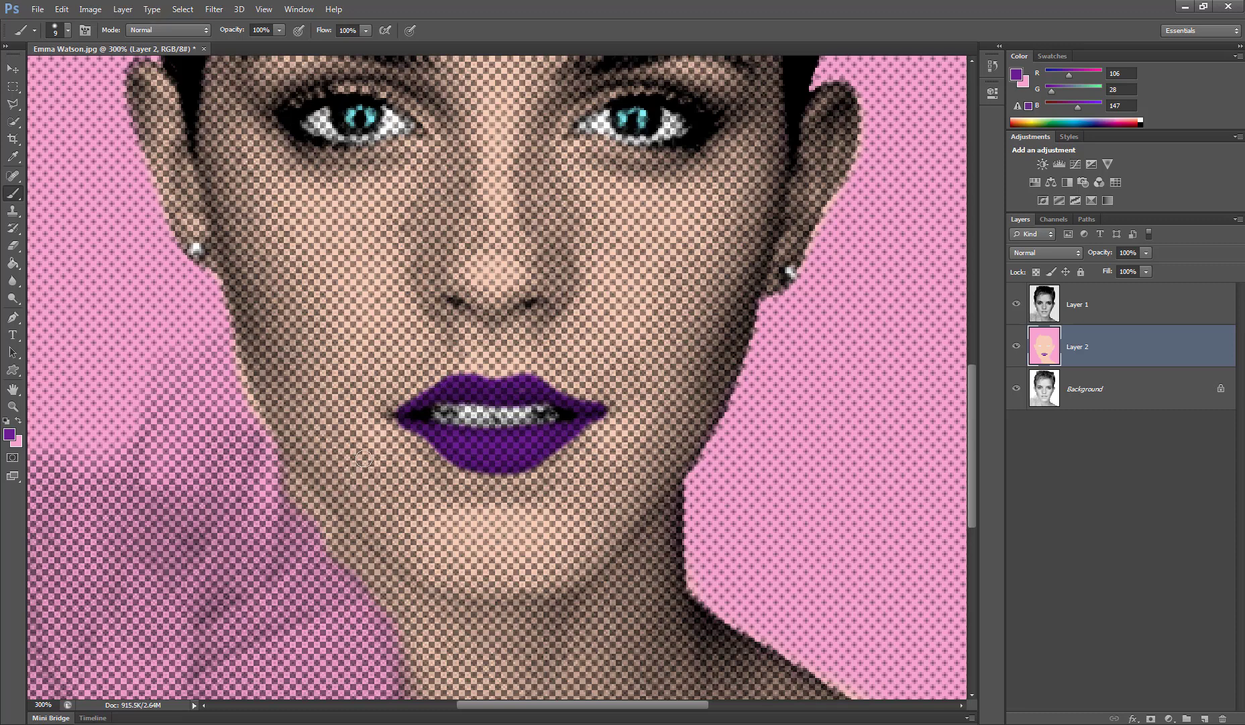
# Step: Refine the border between teeth and lips, painting the teeth white and the lip edges with purple sampled from the lips
pyautogui.press('d')
pyautogui.press('x')
pyautogui.moveTo(463, 421)
pyautogui.mouseDown()
pyautogui.moveTo(528, 420)
pyautogui.moveTo(445, 433)
pyautogui.moveTo(507, 440)
pyautogui.moveTo(456, 446)
pyautogui.mouseUp()
pyautogui.keyDown('alt'); pyautogui.click(447, 442); pyautogui.keyUp('alt')
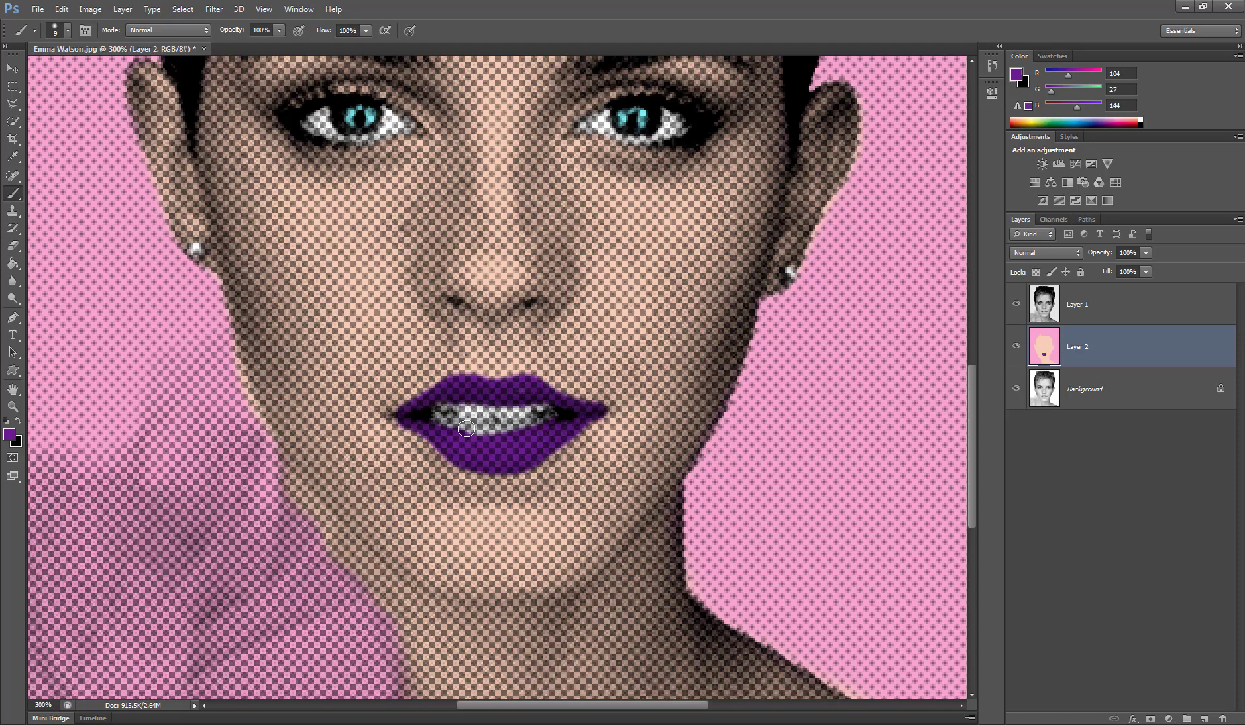
pyautogui.keyDown('alt'); pyautogui.click(525, 407); pyautogui.keyUp('alt')
pyautogui.press('d')
pyautogui.press('x')
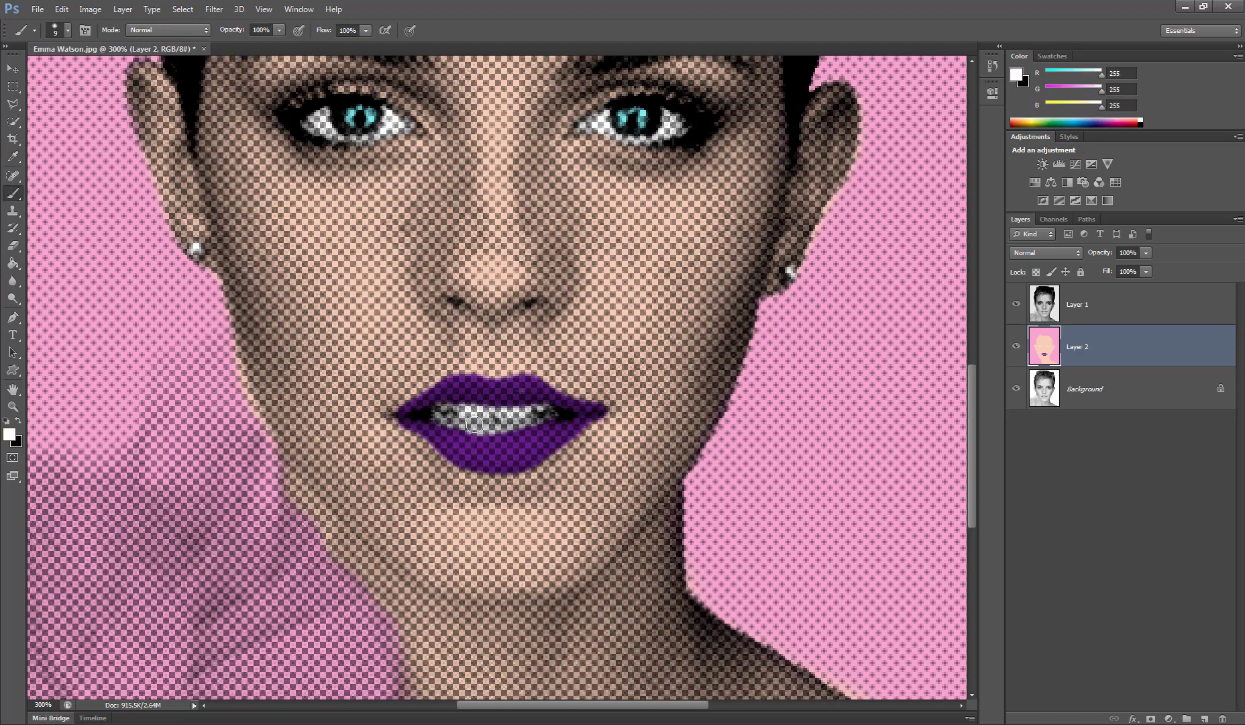
pyautogui.moveTo(448, 424); pyautogui.dragTo(543, 409)
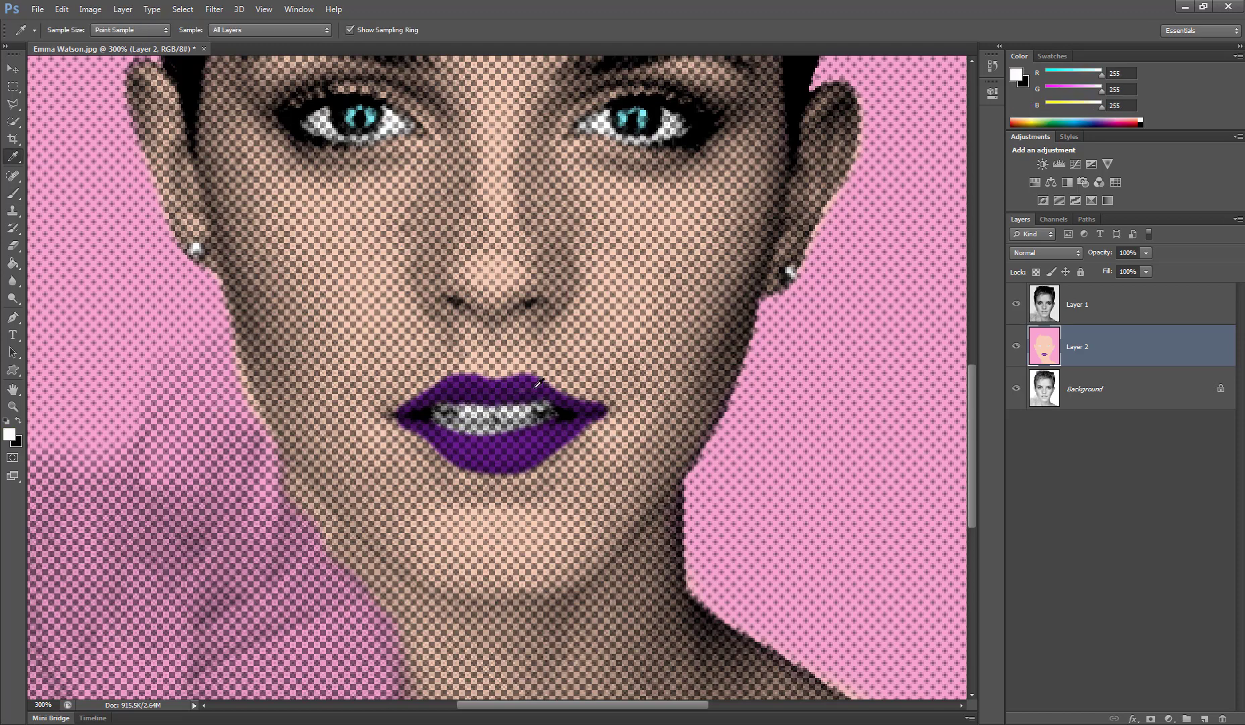
pyautogui.keyDown('alt'); pyautogui.click(563, 395); pyautogui.keyUp('alt')
pyautogui.keyDown('alt'); pyautogui.click(470, 436); pyautogui.keyUp('alt')
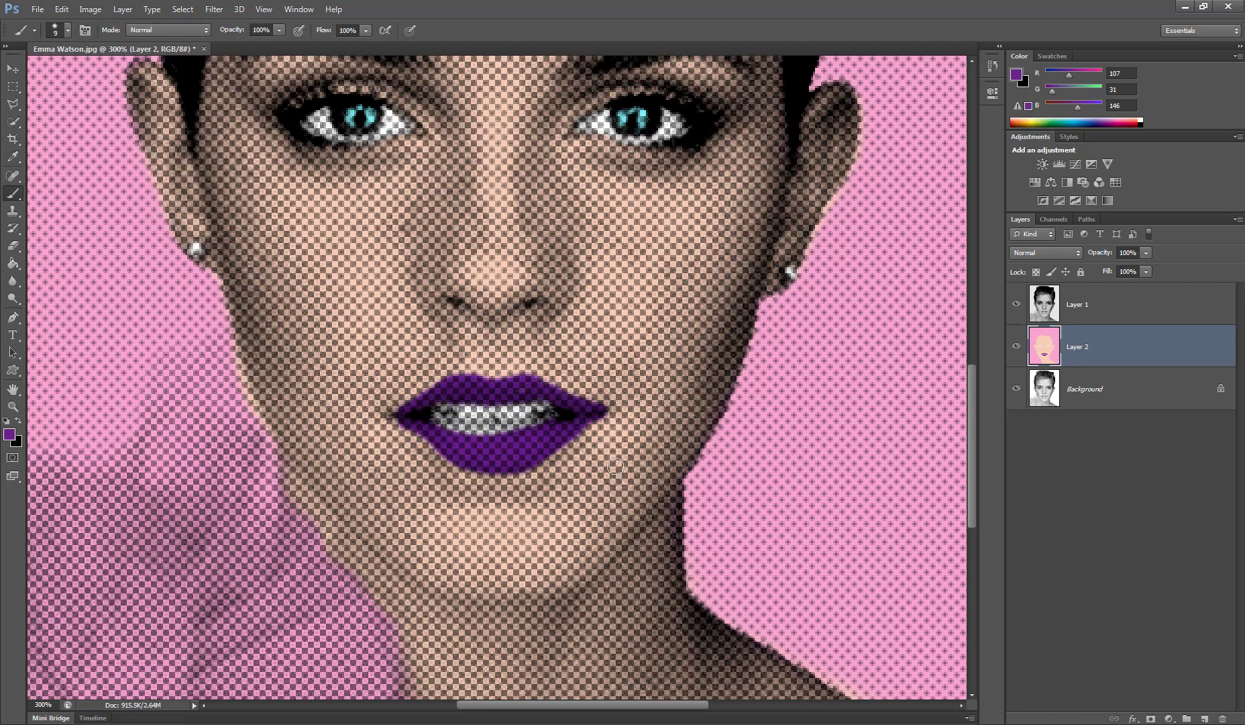
# Step: Set the foreground colour to bright yellow with RGB values 253, 245, 13
pyautogui.scroll(5, 557, 429)
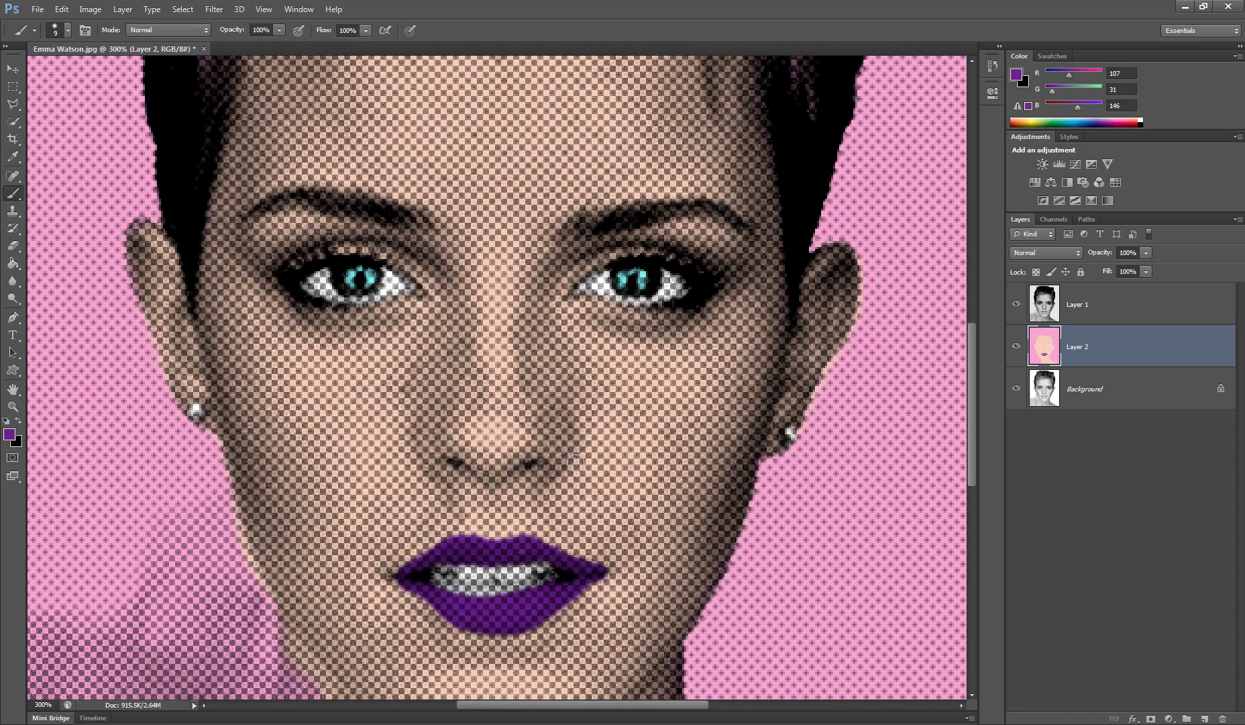
pyautogui.scroll(7, 575, 460)
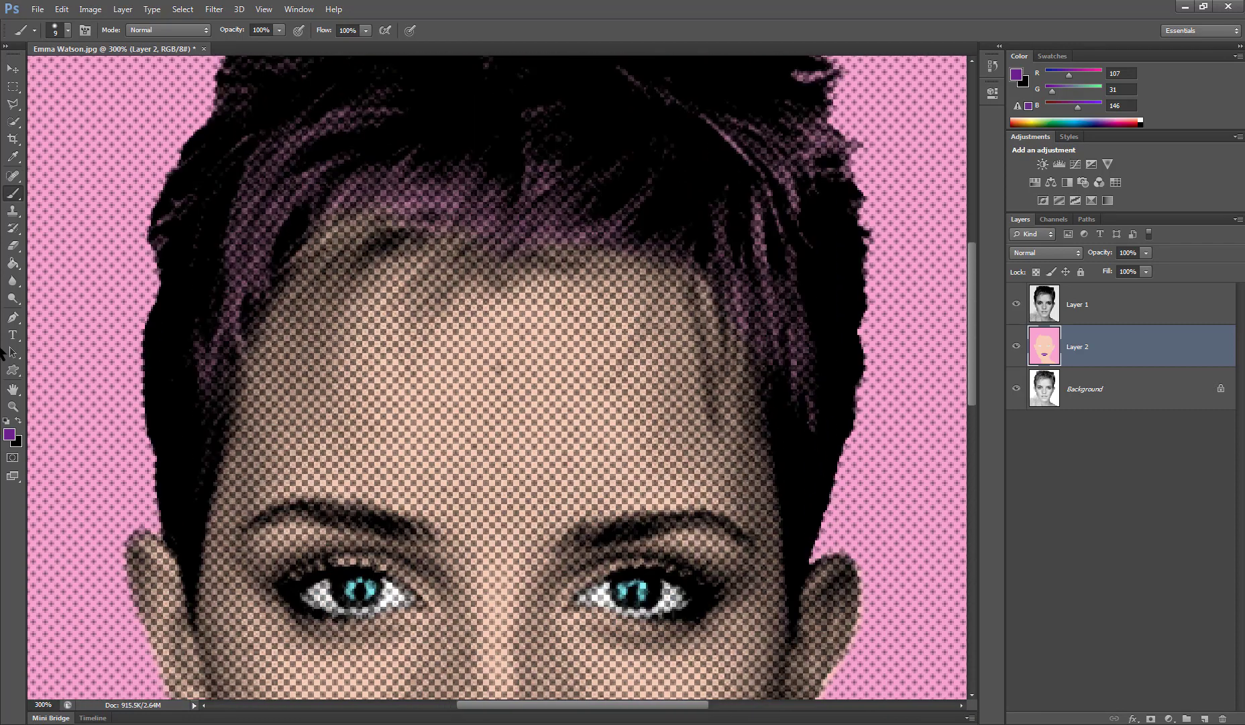
pyautogui.scroll(2, 234, 409)
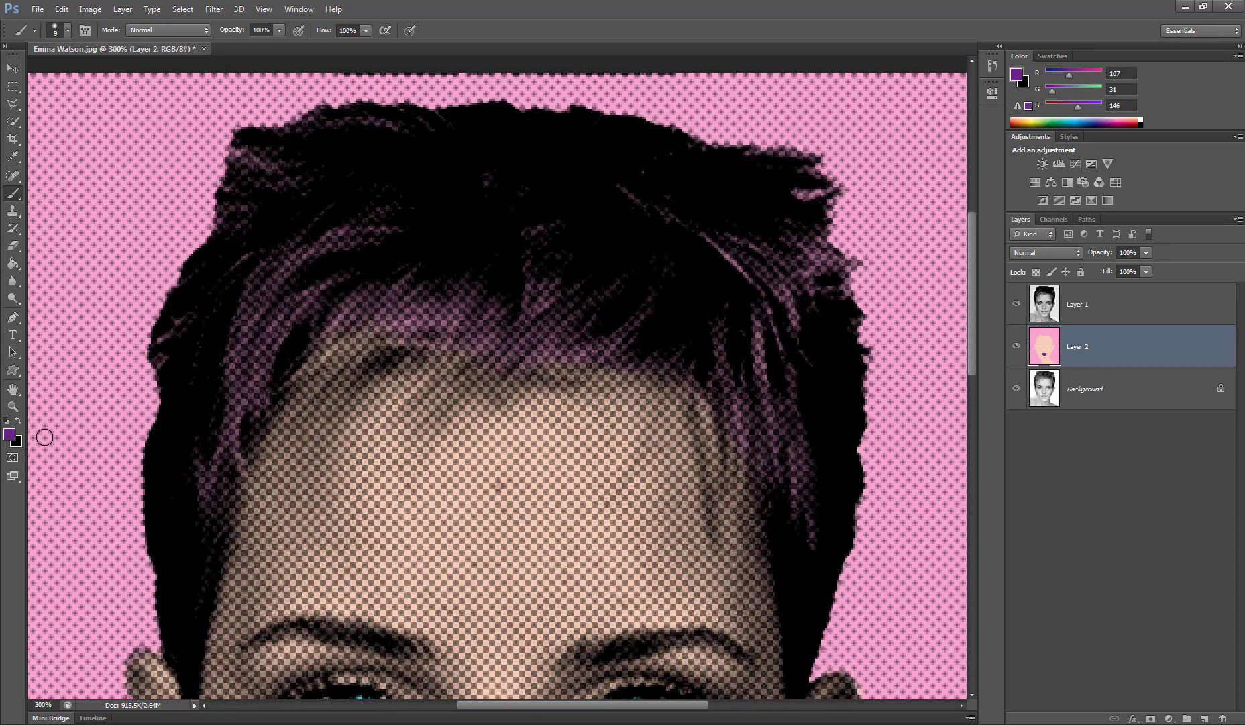
pyautogui.click(9, 435)
pyautogui.click(644, 312)
pyautogui.click(577, 172)
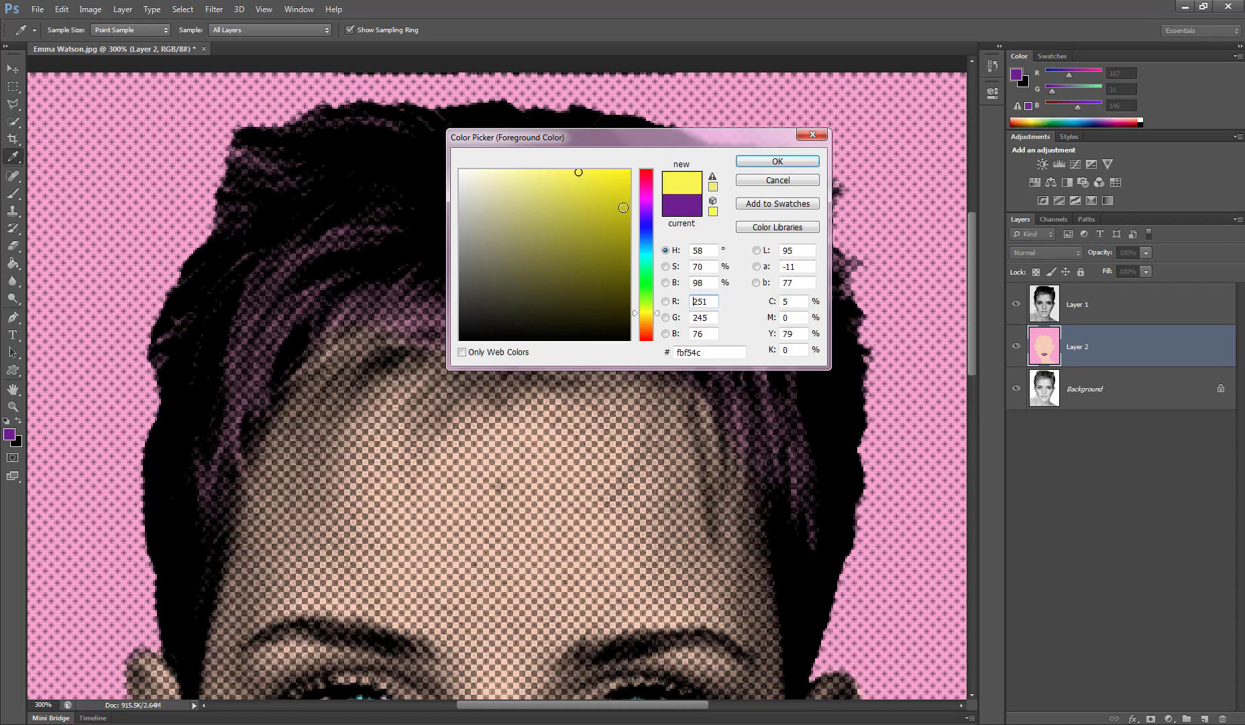
pyautogui.click(621, 171)
pyautogui.click(777, 161)
# Step: Paint the hair yellow with a 40 px brush and clean up overspill along its upper edge using pink sampled from the background
pyautogui.press('b')
pyautogui.moveTo(394, 245)
pyautogui.mouseDown()
pyautogui.moveTo(300, 302)
pyautogui.moveTo(345, 147)
pyautogui.moveTo(388, 169)
pyautogui.moveTo(239, 342)
pyautogui.moveTo(195, 483)
pyautogui.mouseUp()
pyautogui.moveTo(789, 481)
pyautogui.mouseDown()
pyautogui.moveTo(769, 432)
pyautogui.moveTo(417, 308)
pyautogui.moveTo(790, 322)
pyautogui.moveTo(780, 199)
pyautogui.mouseUp()
pyautogui.moveTo(195, 350); pyautogui.dragTo(175, 514)
pyautogui.press('[')
pyautogui.press('[')
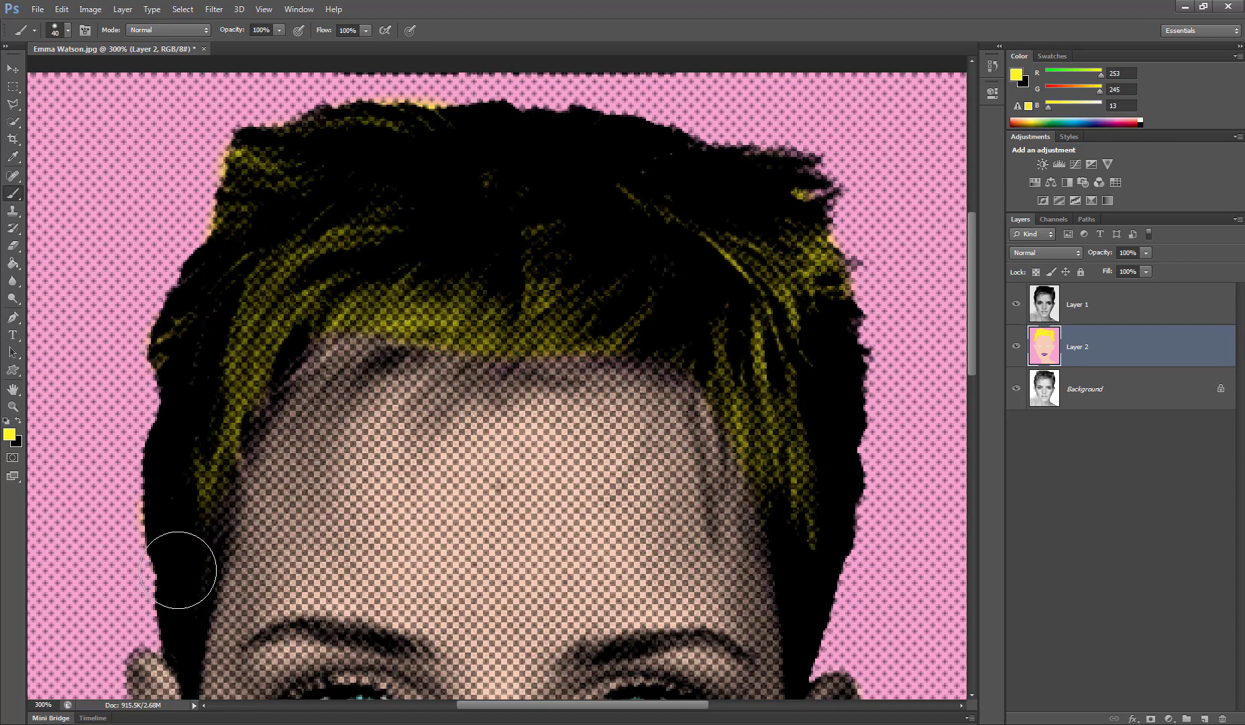
pyautogui.moveTo(187, 573); pyautogui.dragTo(198, 559)
pyautogui.keyDown('alt'); pyautogui.click(242, 106); pyautogui.keyUp('alt')
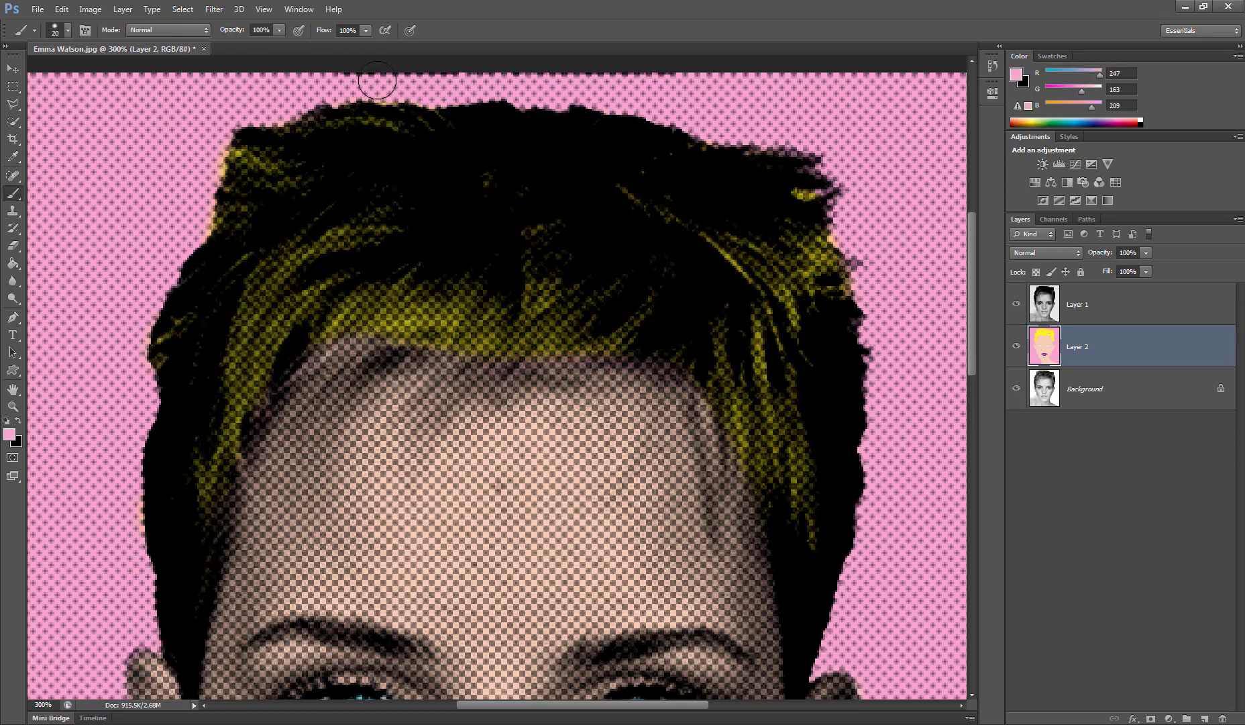
# Step: Try a yellow-green foreground colour with RGB values 234, 255, 0, and sample a tone from the hair in its place
pyautogui.hotkey('ctrl', '-')
pyautogui.click(10, 435)
pyautogui.moveTo(649, 324); pyautogui.dragTo(648, 310)
pyautogui.click(630, 171)
pyautogui.click(763, 162)
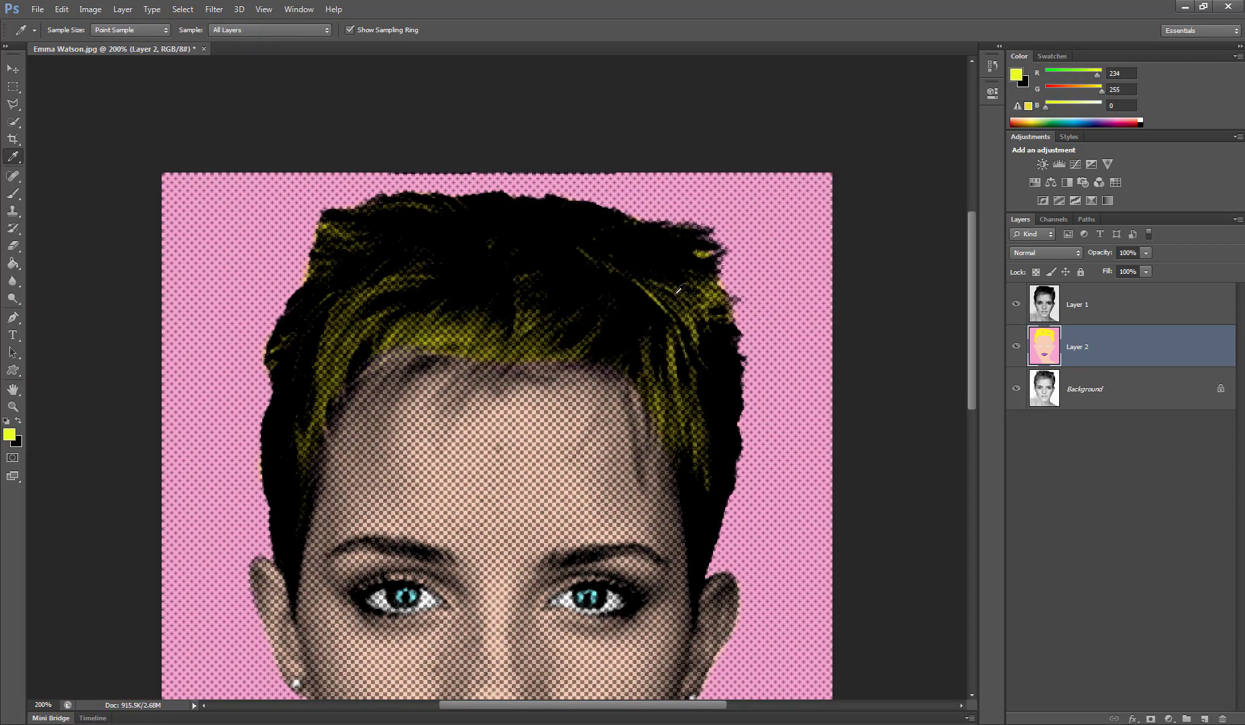
pyautogui.keyDown('alt'); pyautogui.click(654, 294); pyautogui.keyUp('alt')
pyautogui.keyDown('alt'); pyautogui.click(656, 297); pyautogui.keyUp('alt')
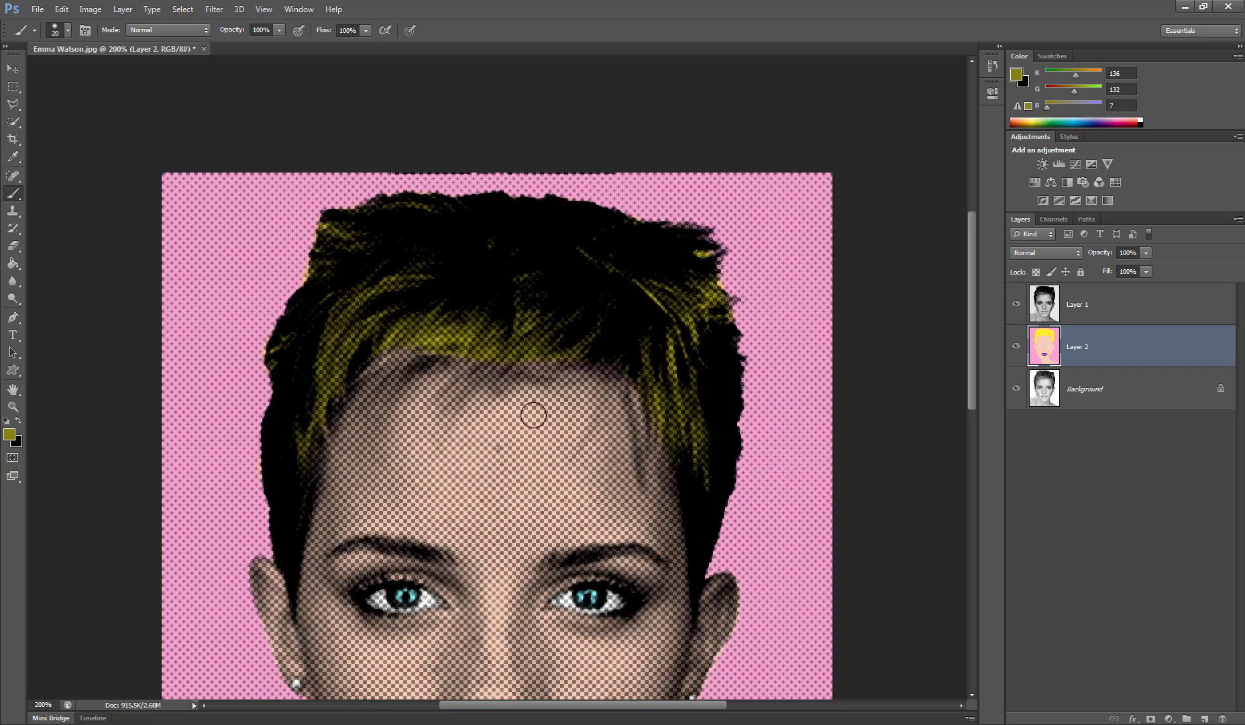
# Step: Hide Layer 1, sample the flat yellow of the hair from Layer 2, and show Layer 1 again
pyautogui.hotkey('ctrl', '-')
pyautogui.click(1016, 304)
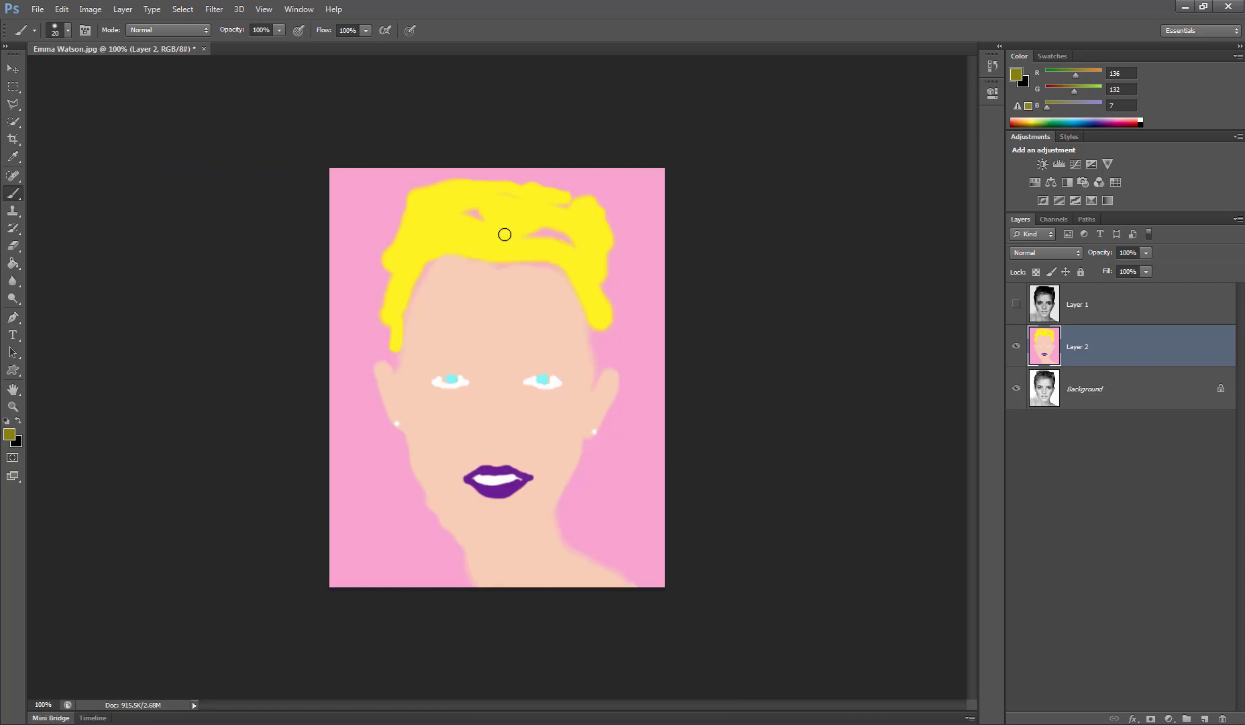
pyautogui.keyDown('alt'); pyautogui.click(505, 219); pyautogui.keyUp('alt')
pyautogui.click(1017, 304)
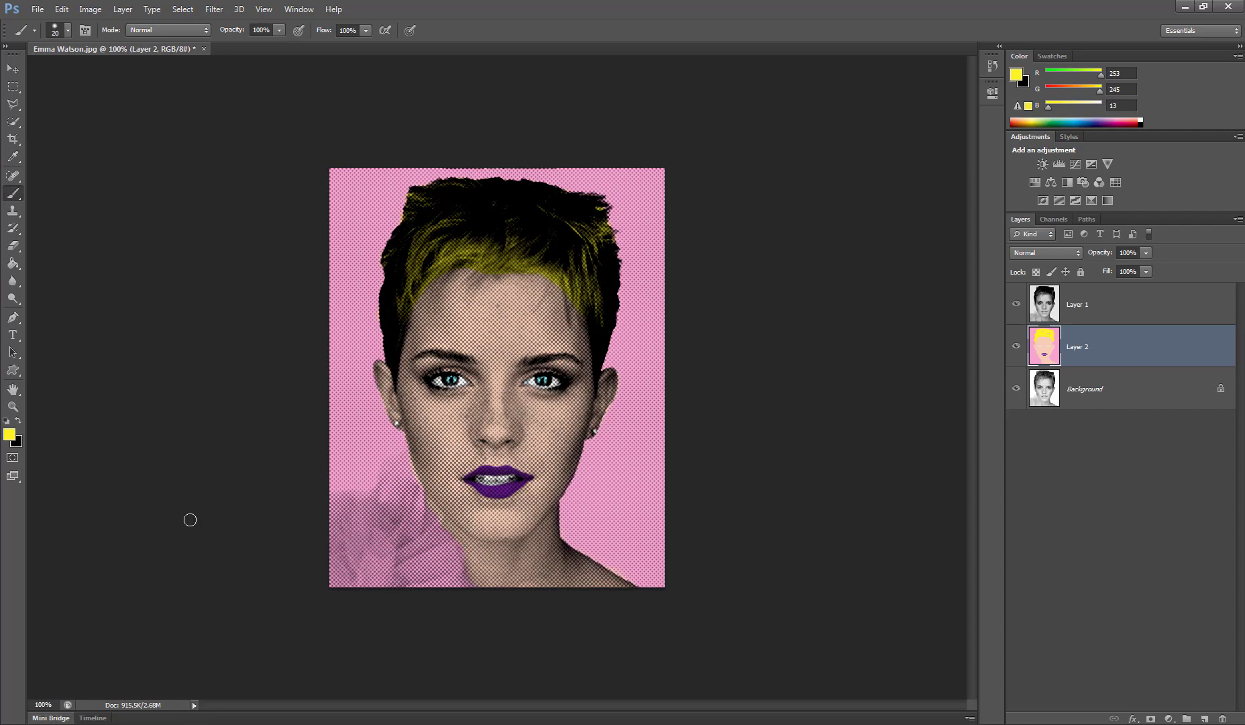
# Step: Set the foreground colour to green with RGB values 108, 248, 105 and paint the ruffled garment beside the neck with the 20 px brush
pyautogui.click(10, 435)
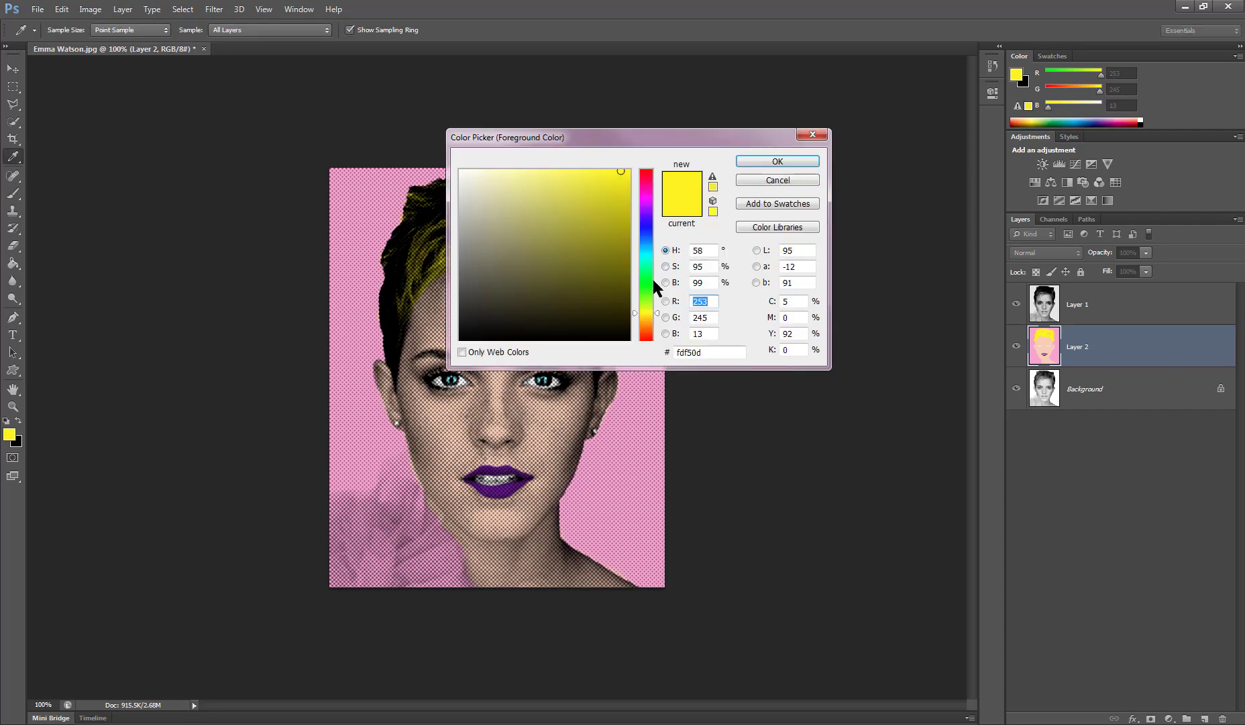
pyautogui.click(644, 283)
pyautogui.moveTo(593, 171); pyautogui.dragTo(574, 172)
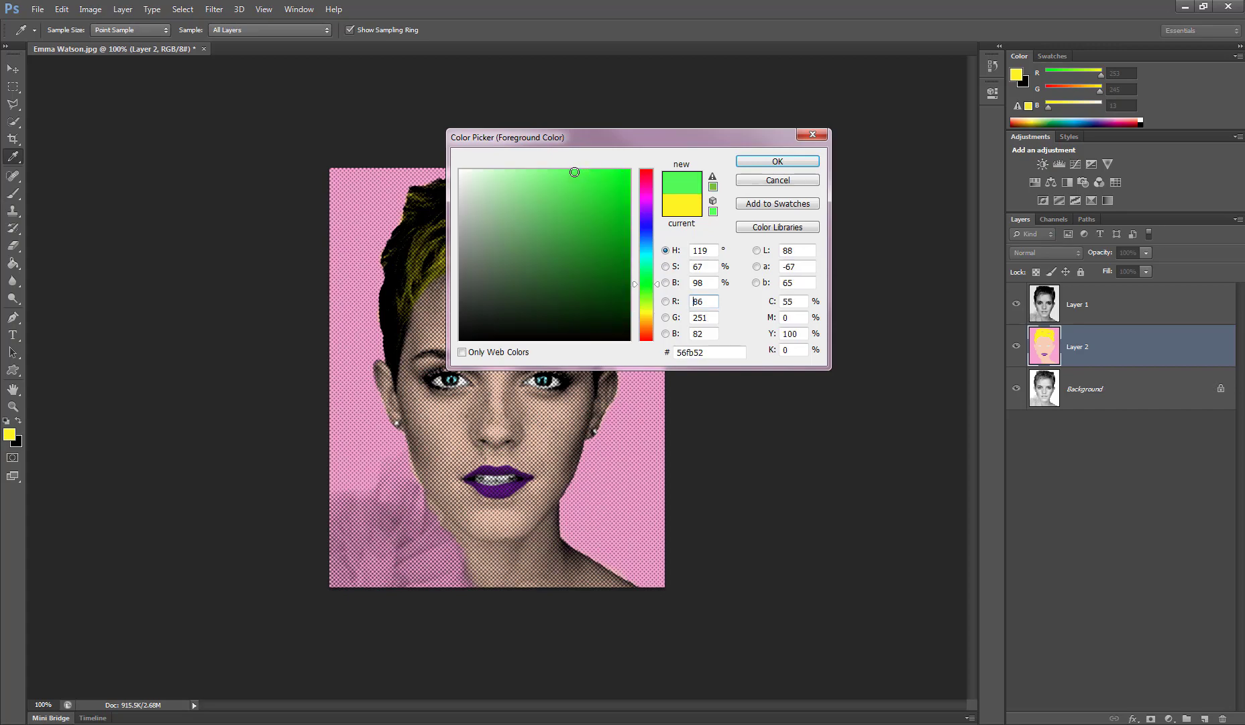
pyautogui.click(556, 176)
pyautogui.click(751, 161)
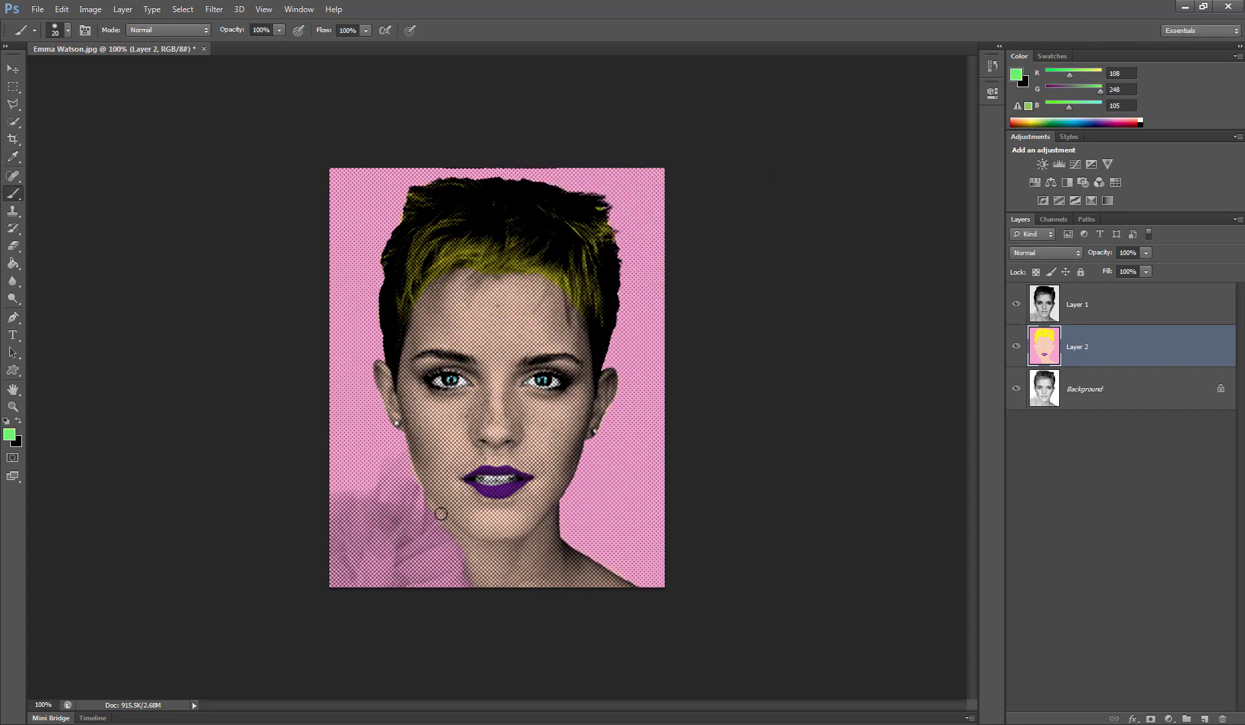
pyautogui.hotkey('ctrl', '+')
pyautogui.hotkey('ctrl', '+')
pyautogui.scroll(-8, 60, 182)
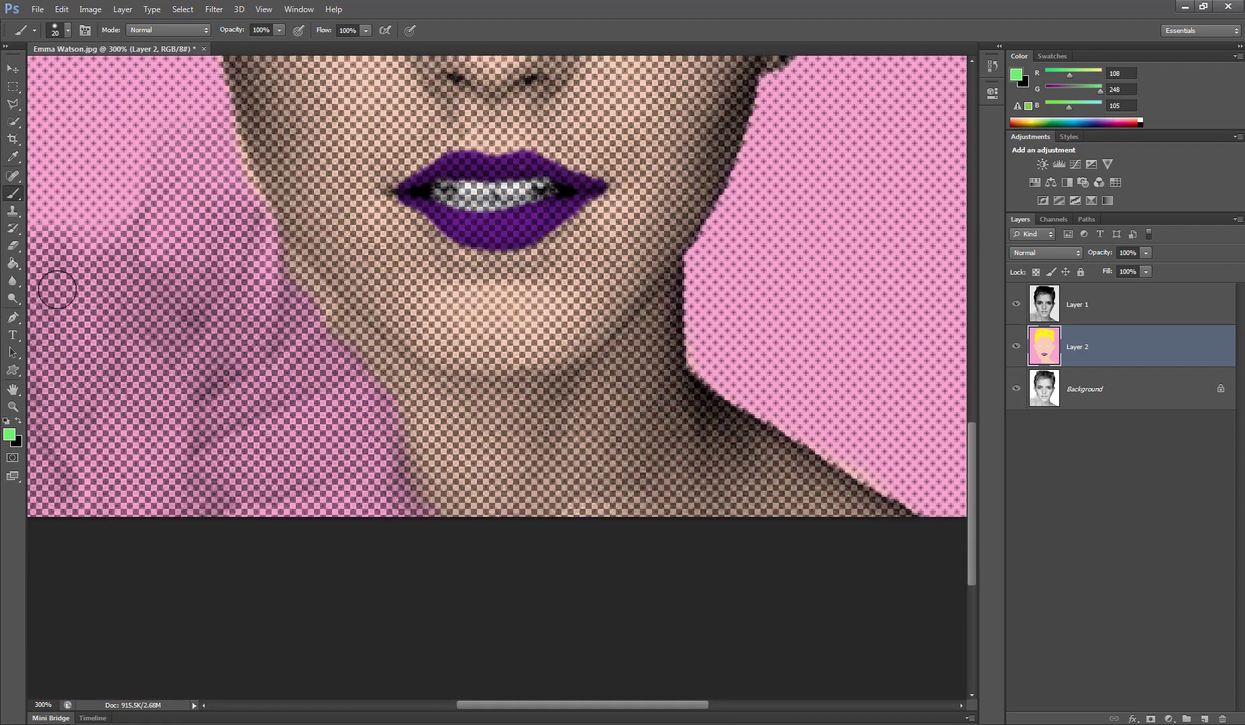
pyautogui.moveTo(31, 251)
pyautogui.mouseDown()
pyautogui.moveTo(195, 139)
pyautogui.moveTo(375, 376)
pyautogui.moveTo(201, 497)
pyautogui.moveTo(120, 339)
pyautogui.mouseUp()
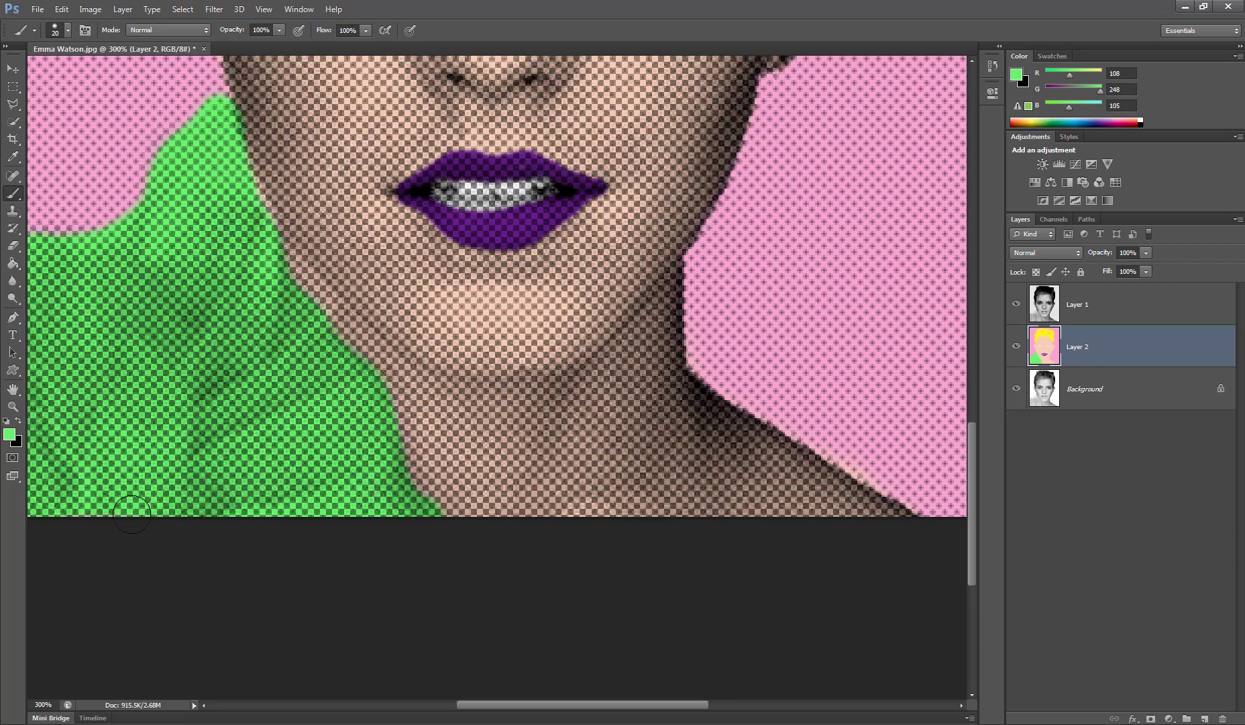
pyautogui.hotkey('ctrl', '0')
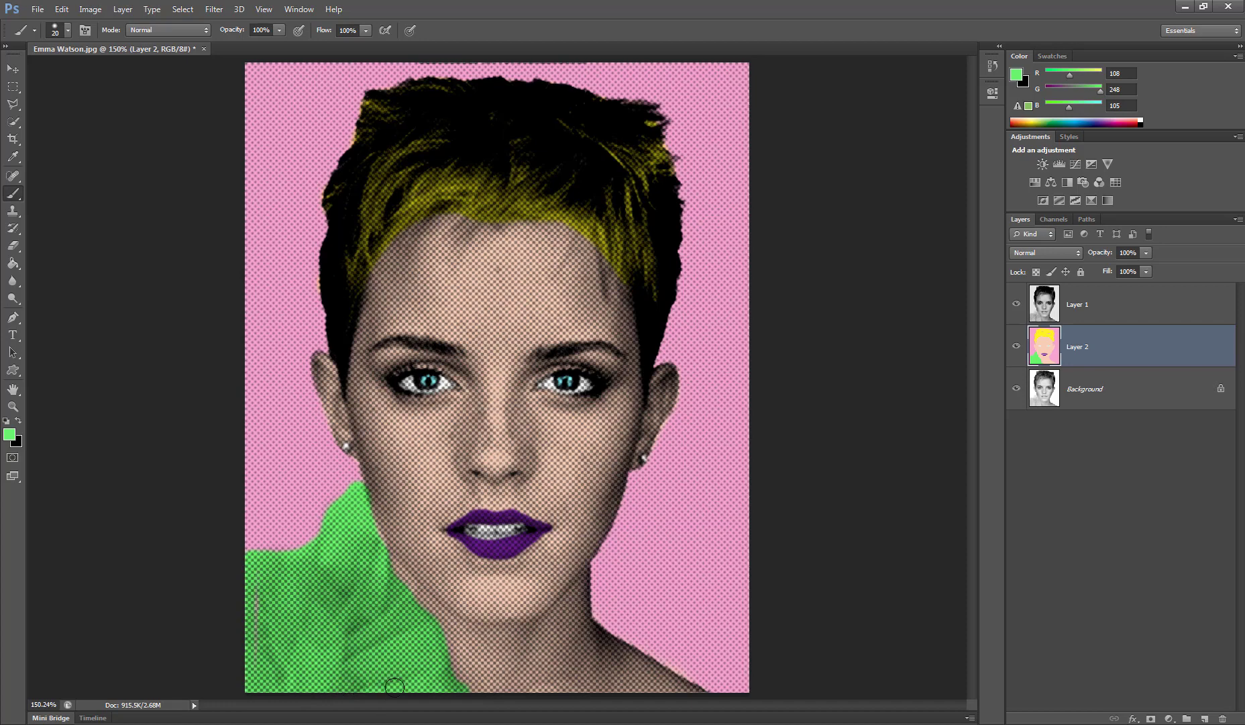
pyautogui.moveTo(248, 638)
pyautogui.mouseDown()
pyautogui.moveTo(259, 587)
pyautogui.moveTo(255, 689)
pyautogui.mouseUp()
# Step: Start saving a copy of the artwork in JPEG format and choose the hsvideo$ (Z:) network drive as the location
pyautogui.click(38, 10)
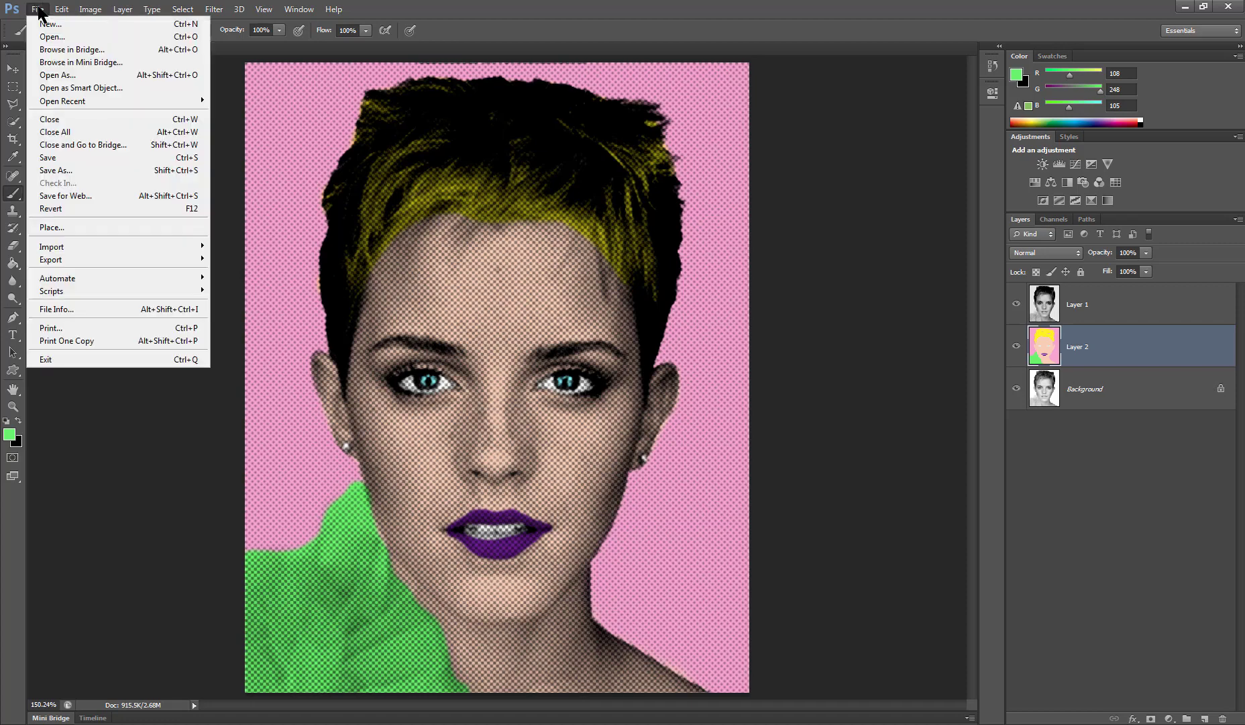
pyautogui.click(78, 169)
pyautogui.click(624, 400)
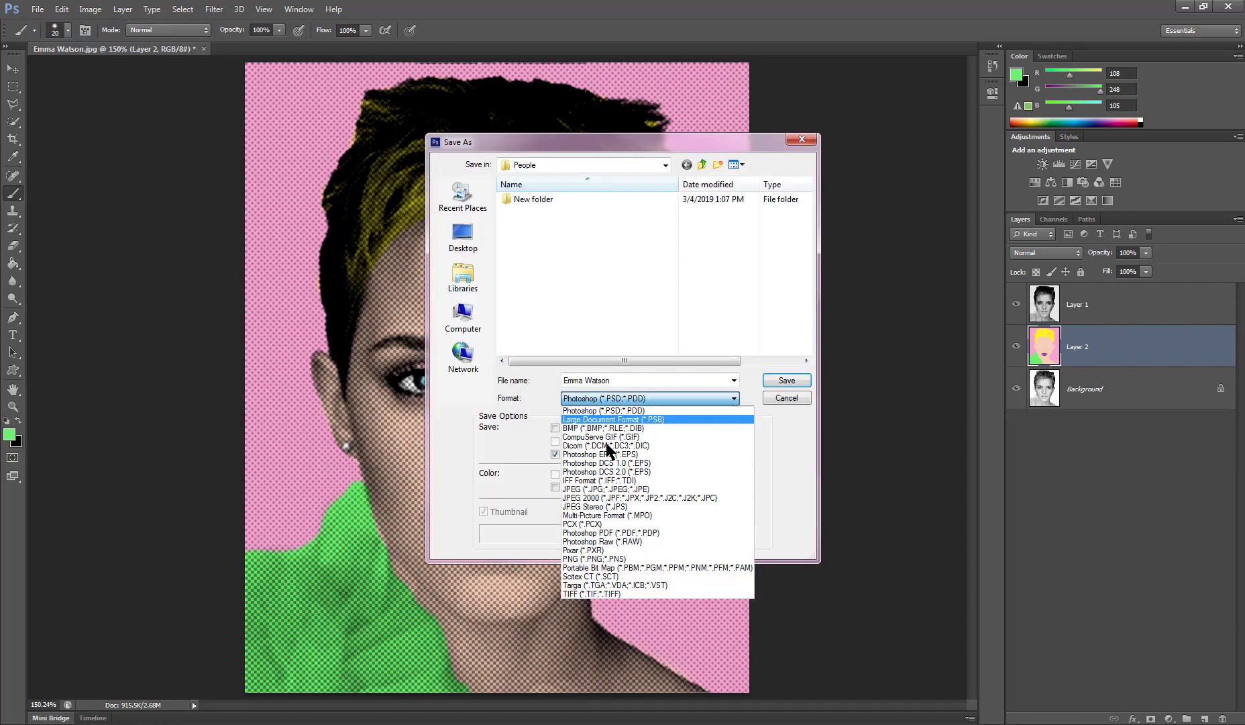
pyautogui.click(601, 489)
pyautogui.click(463, 315)
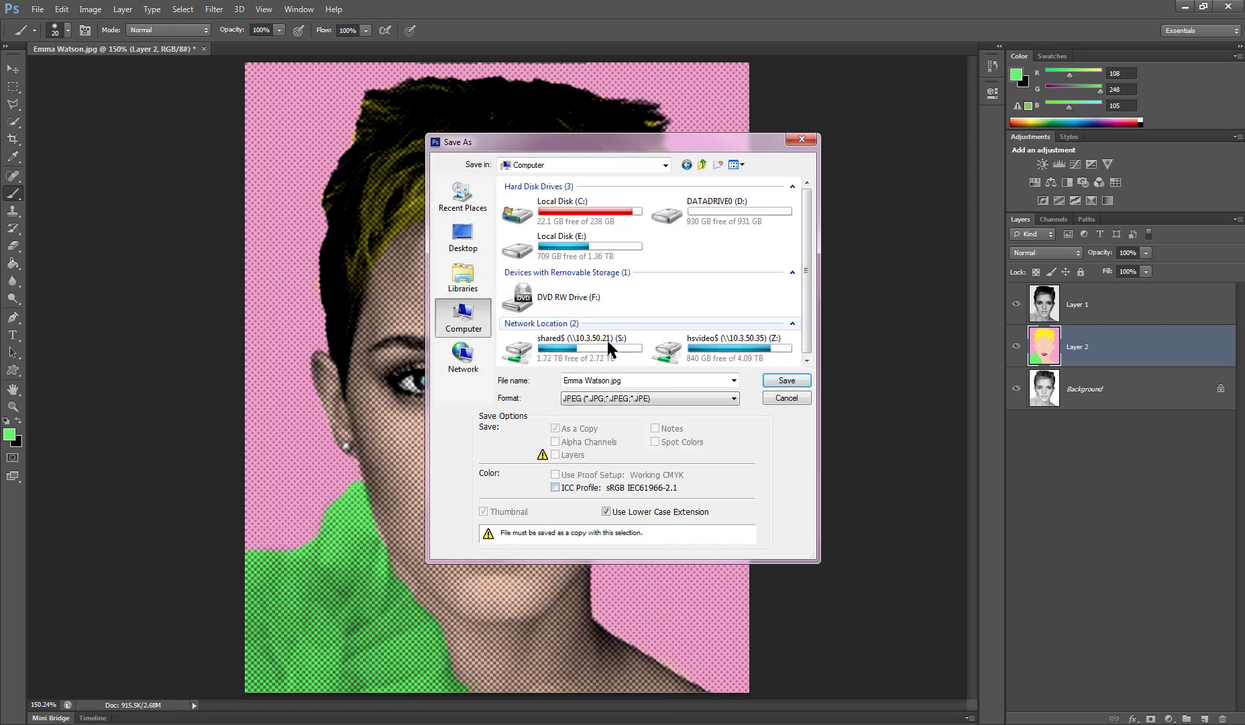
pyautogui.doubleClick(728, 352)
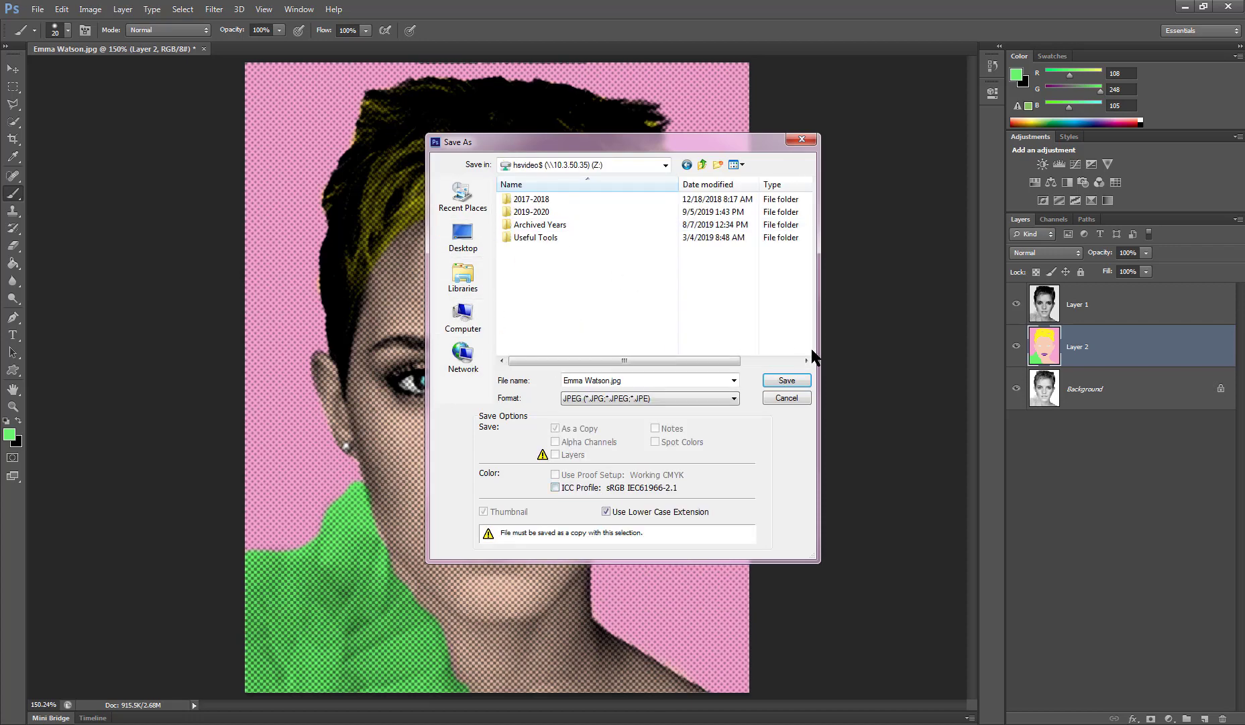